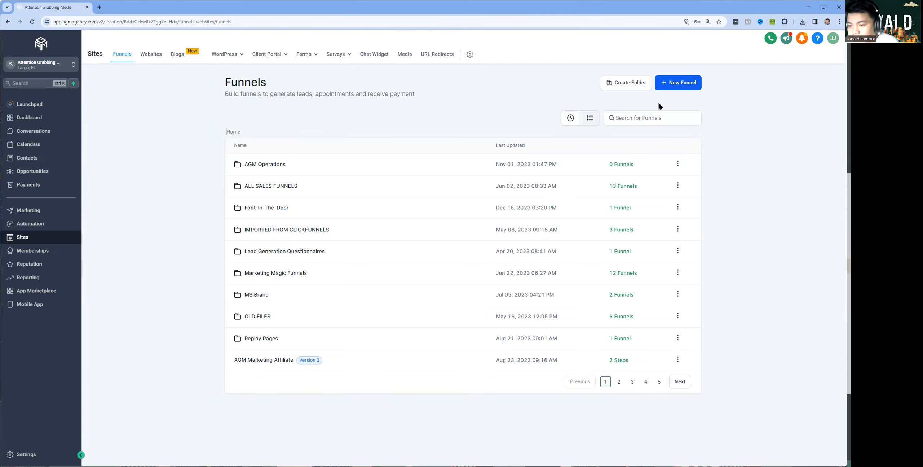
Start a new funnel, choosing to build it from blank
click(662, 89)
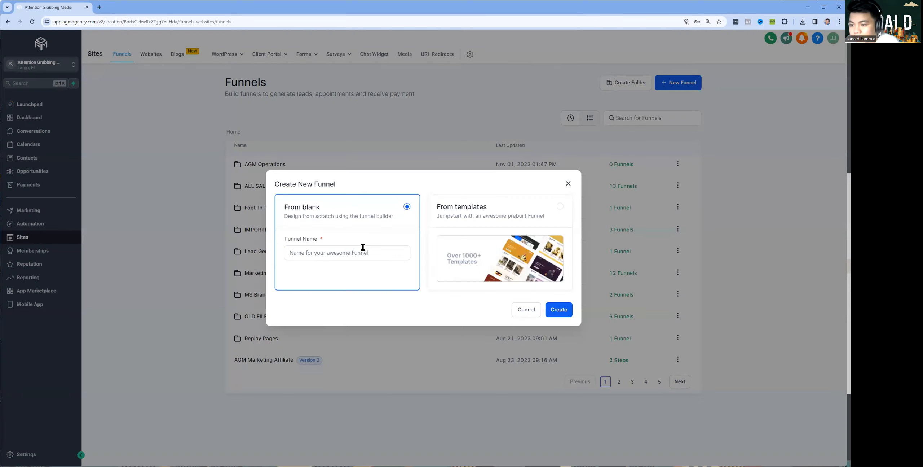
click(439, 228)
click(383, 242)
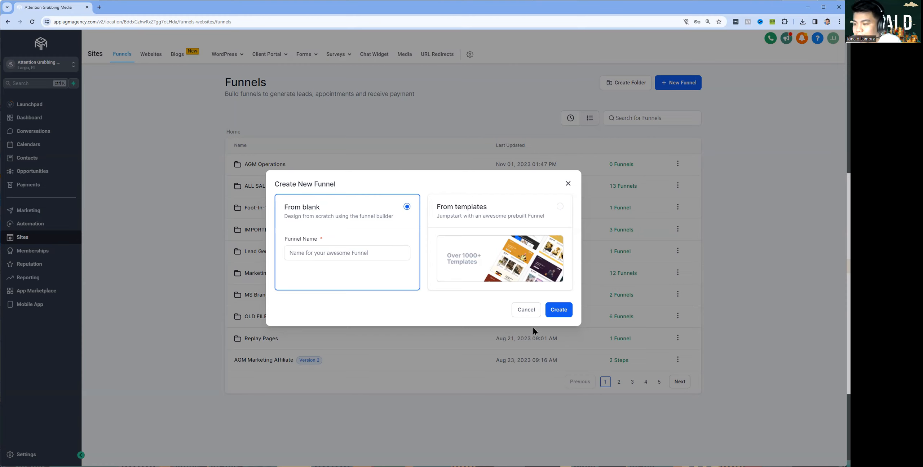
click(558, 312)
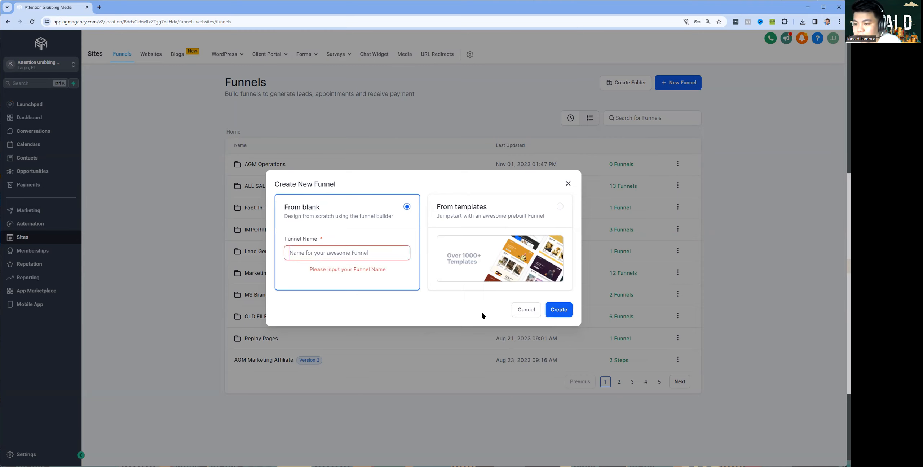
Name the funnel 'Talk To A Ninja' and create it
click(371, 255)
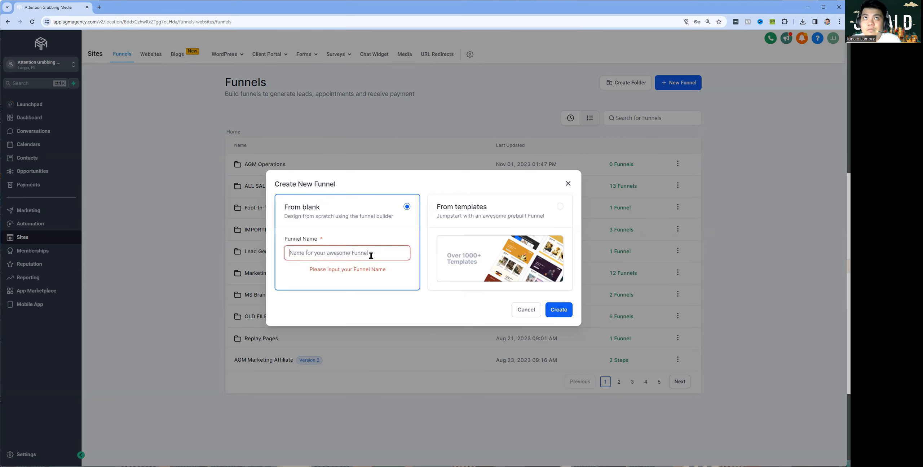
text(Talk To A Ninja)
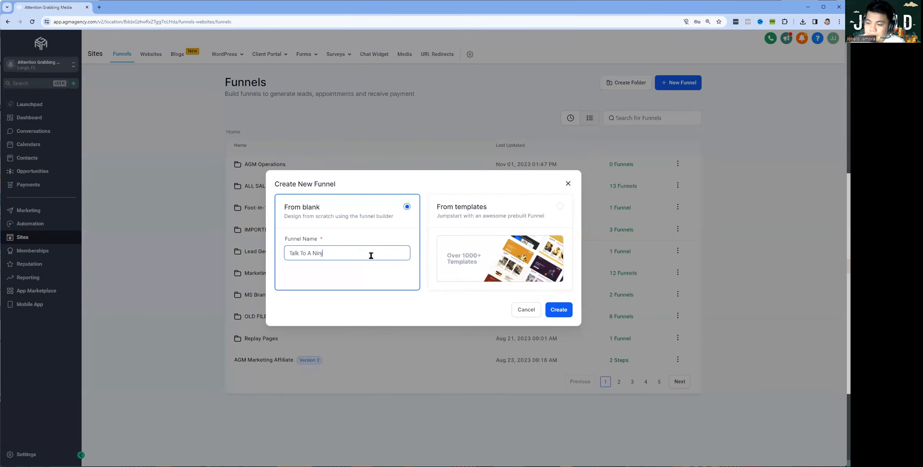
key(ctrl+a)
click(559, 309)
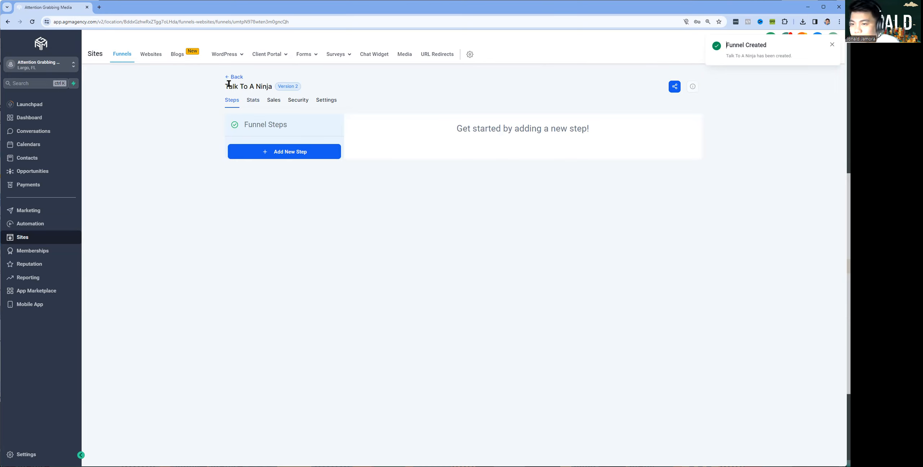
Review the funnel's Stats, Sales and Security tabs, then open its Settings tab
triple_click(244, 83)
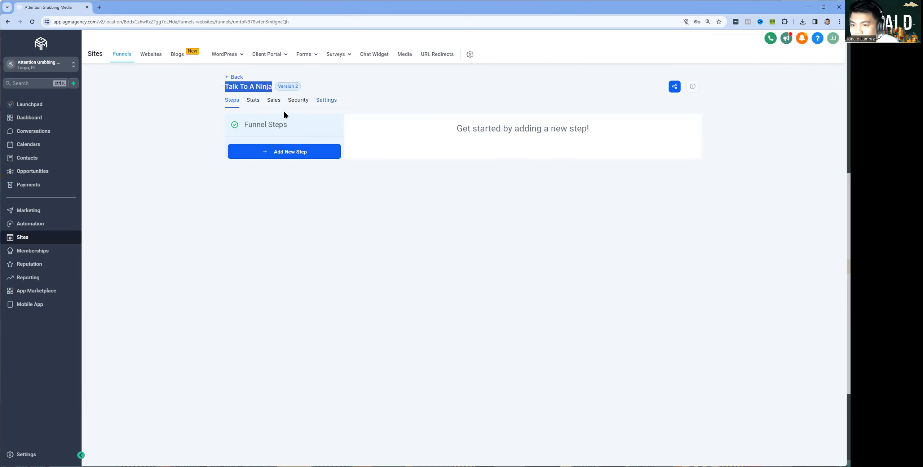
click(179, 165)
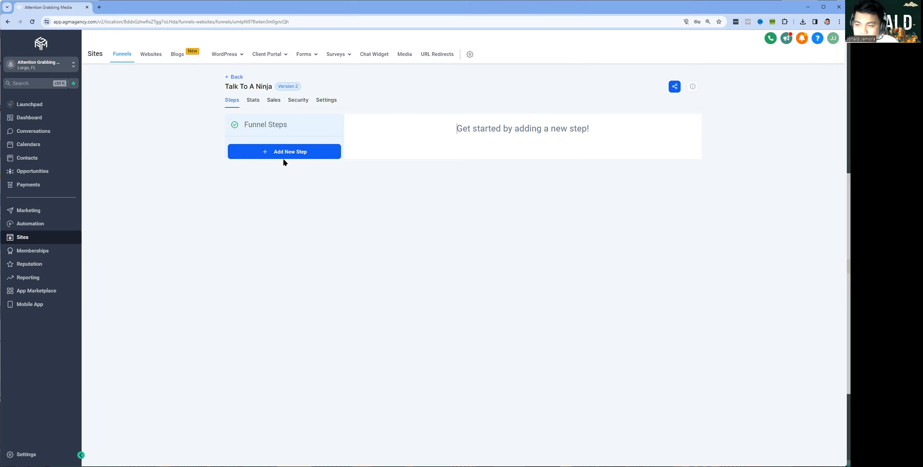
click(253, 100)
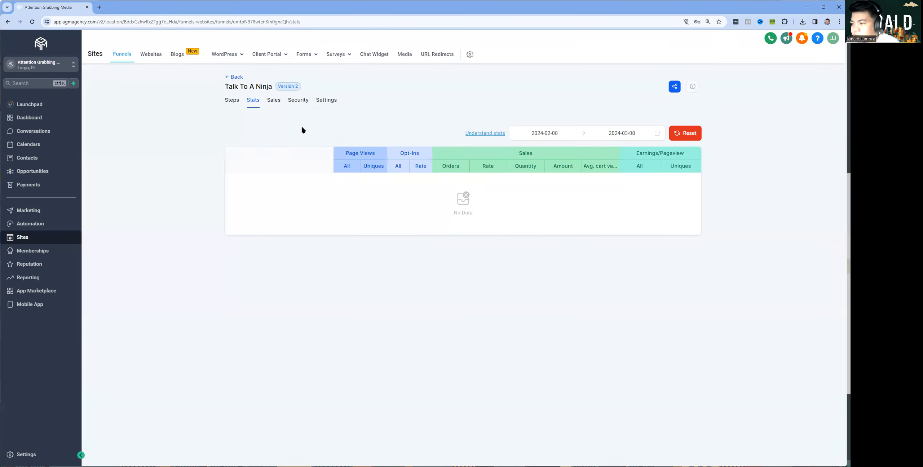
click(273, 105)
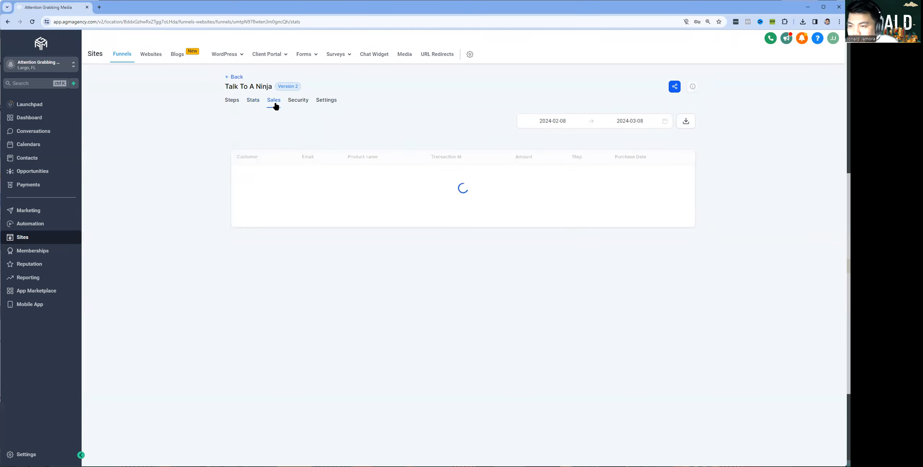
click(302, 104)
click(326, 103)
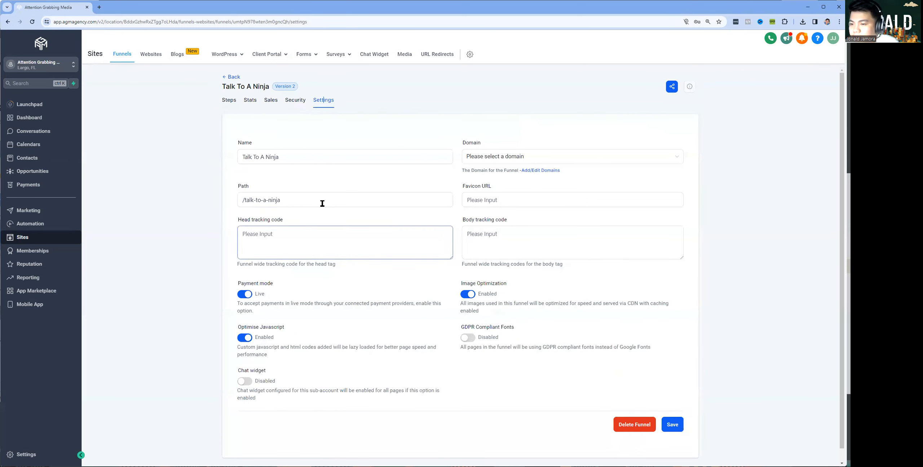
Set the funnel's domain to holiday.agmagency.com
click(525, 157)
scroll(502, 191, down, 5)
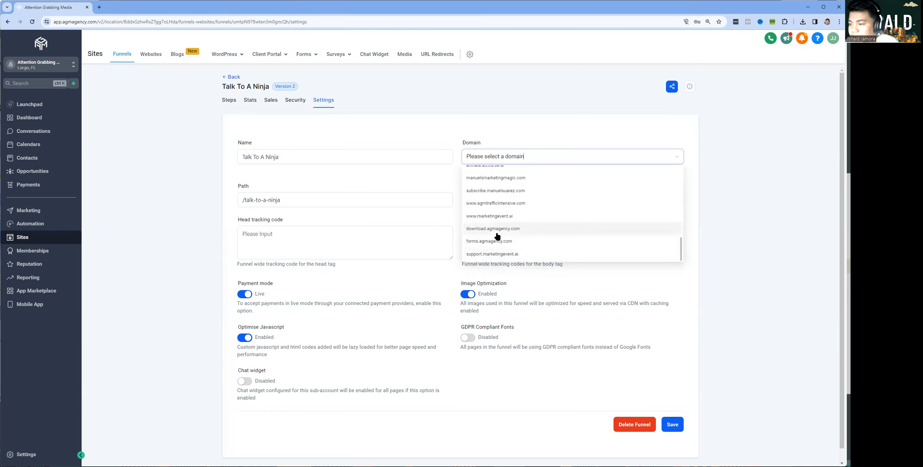
scroll(508, 222, up, 3)
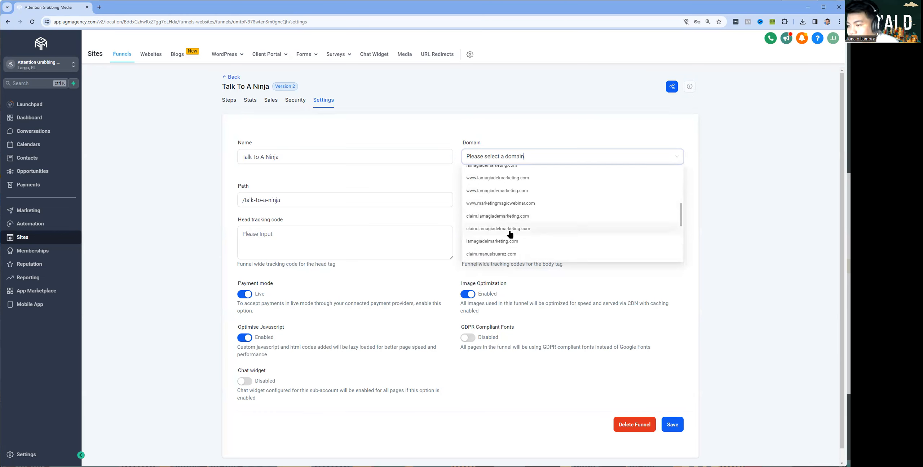
scroll(517, 232, up, 3)
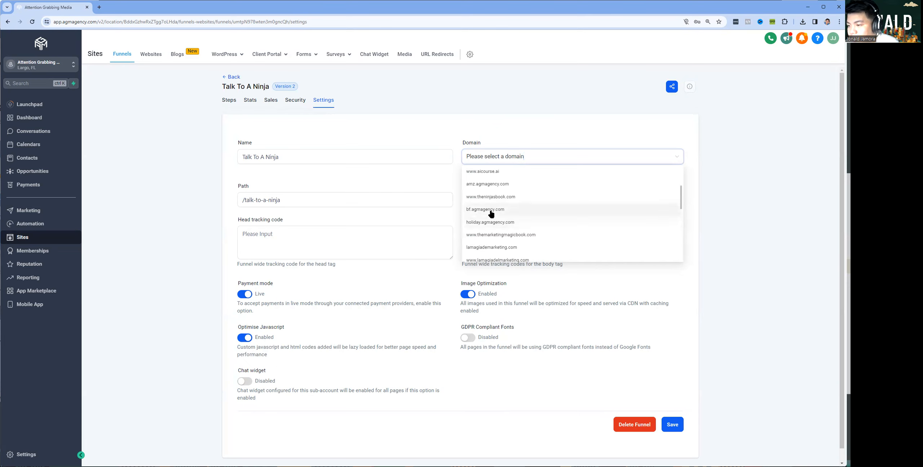
click(487, 222)
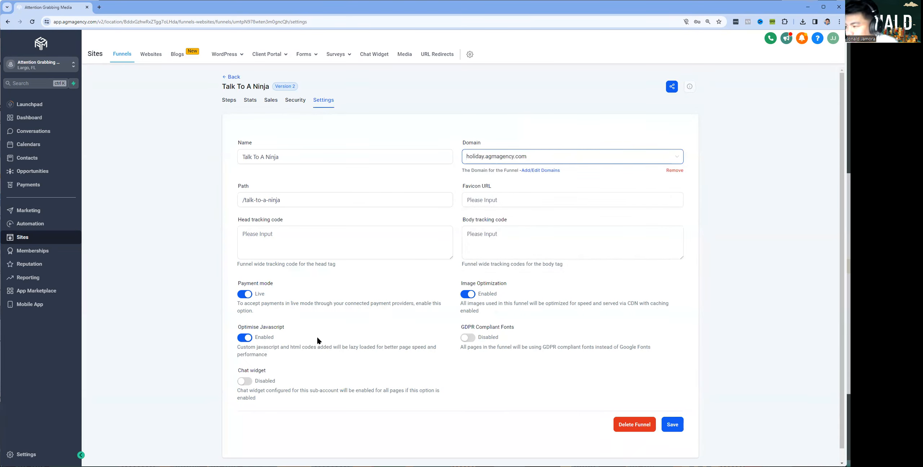
Save the funnel settings and return to the funnel's steps
click(267, 234)
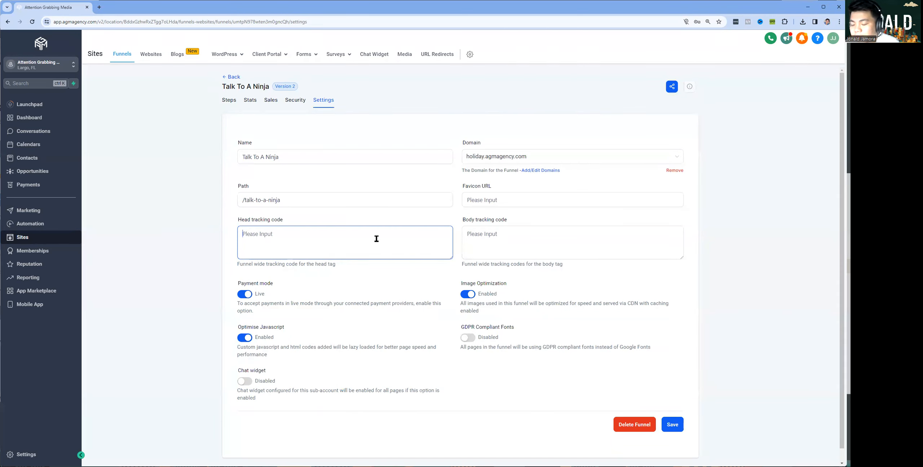
click(528, 244)
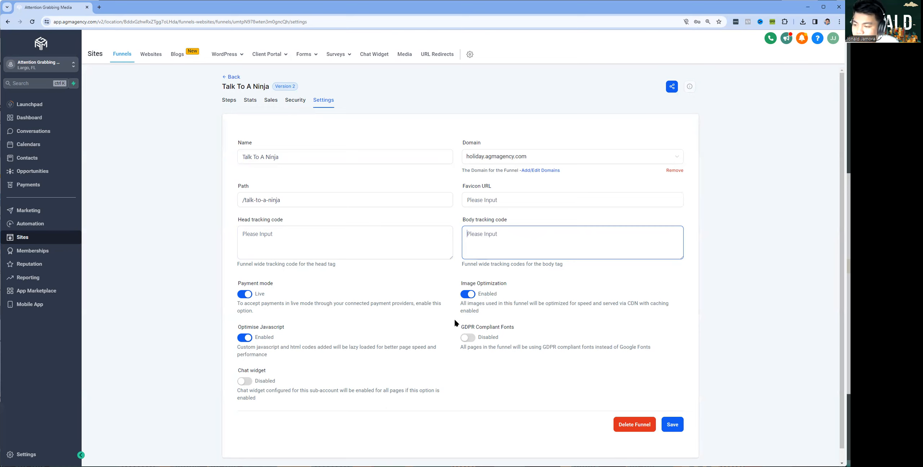
click(679, 428)
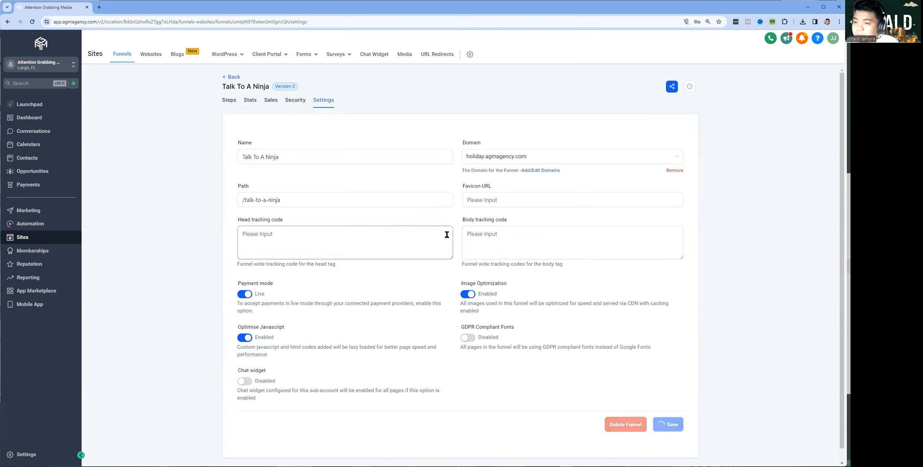
click(295, 246)
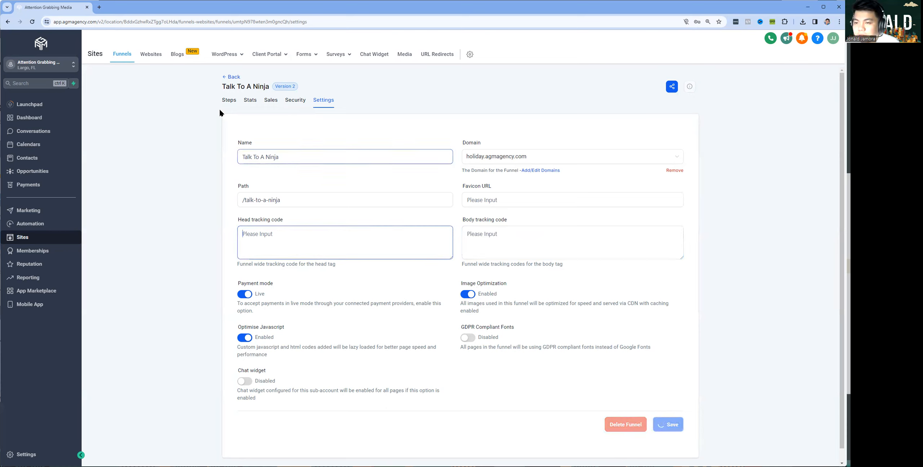
click(227, 102)
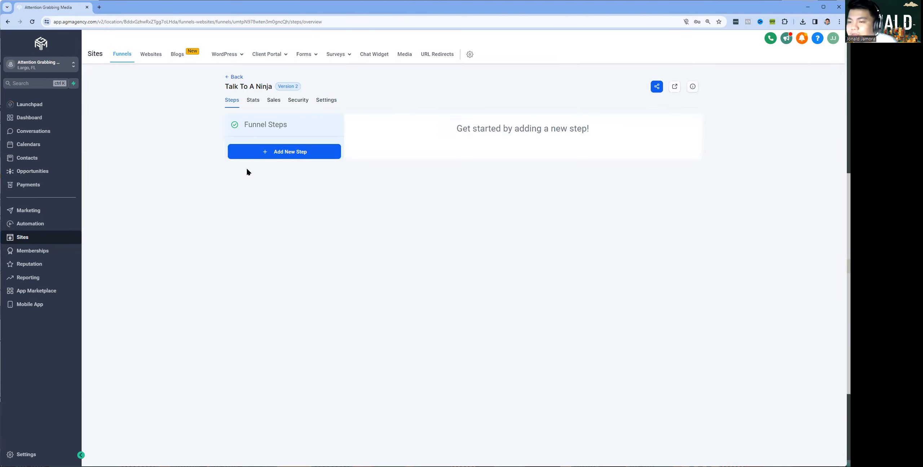
Add an 'opt in' funnel step with the path opt-in
click(276, 155)
click(373, 214)
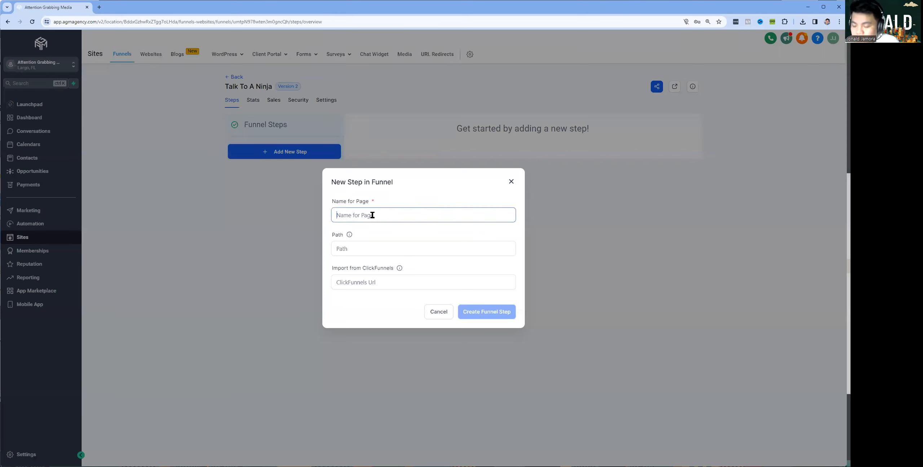
text(opt )
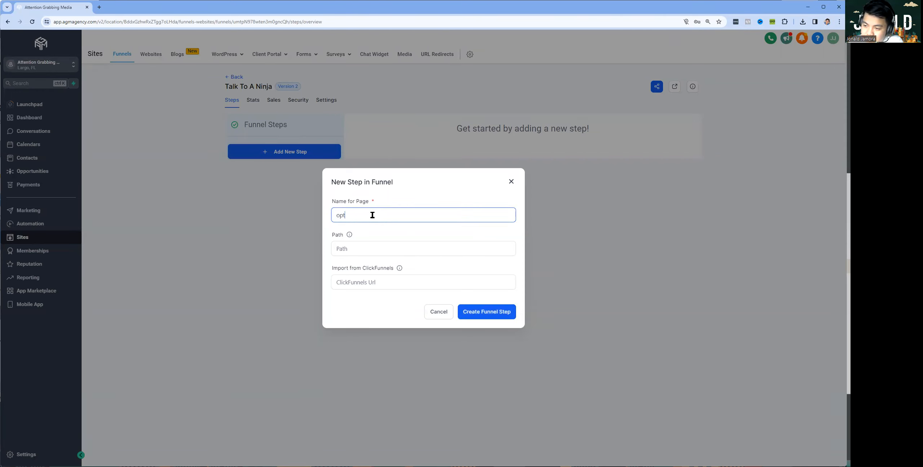
text(in)
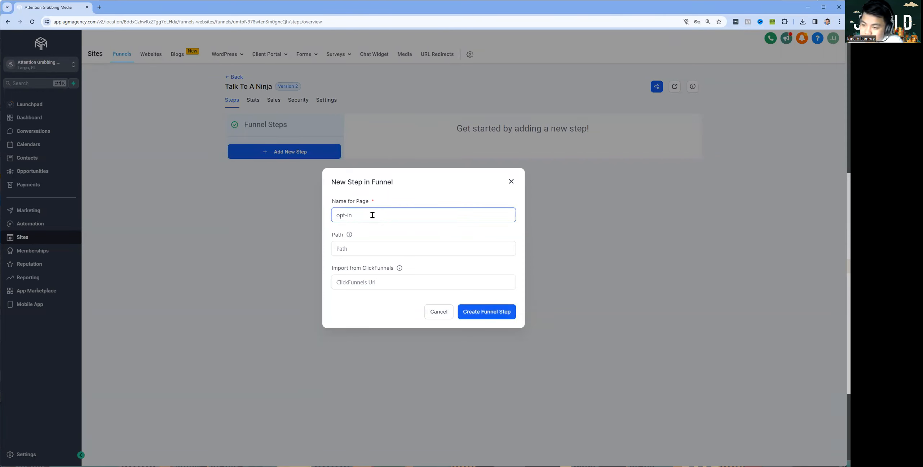
click(370, 248)
text(opt-in)
click(476, 315)
click(362, 281)
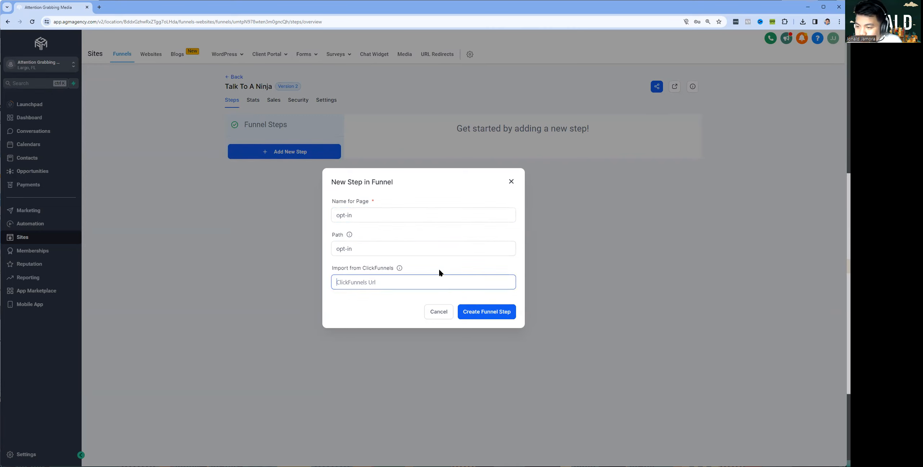
mouse_move(400, 268)
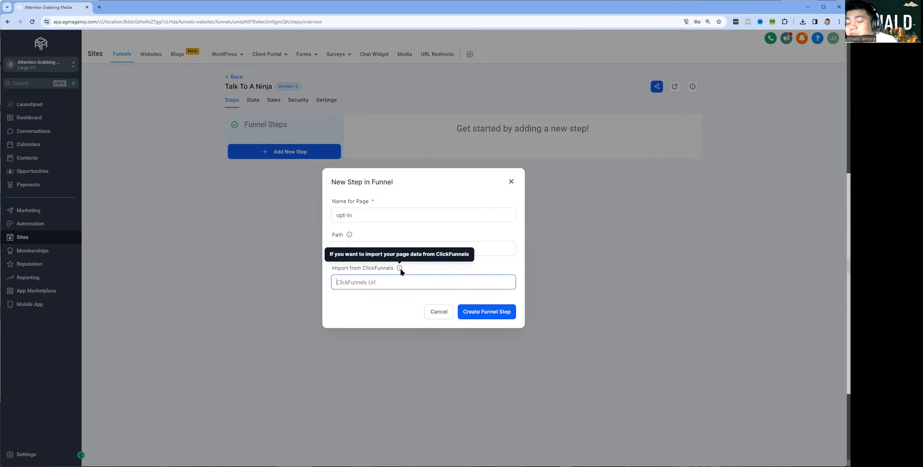
click(496, 313)
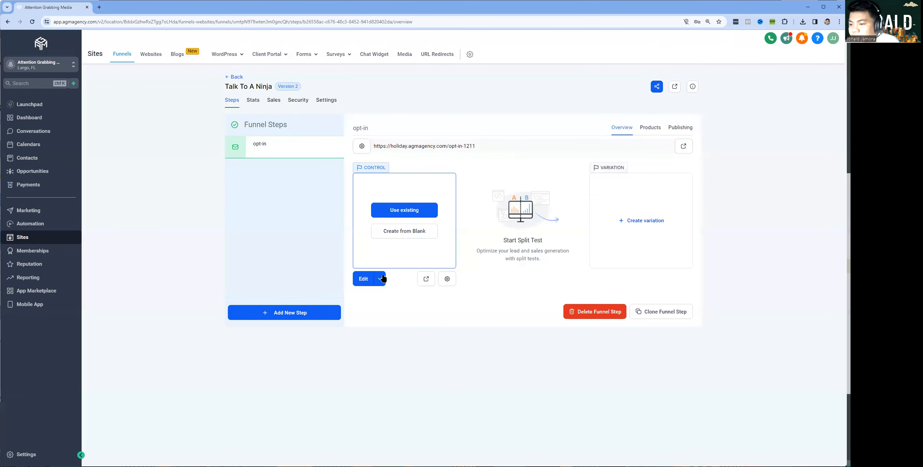
Look at importing the Catapult Revamp - Book a Consultation funnel, then cancel the import
click(394, 213)
click(473, 303)
click(386, 210)
click(370, 249)
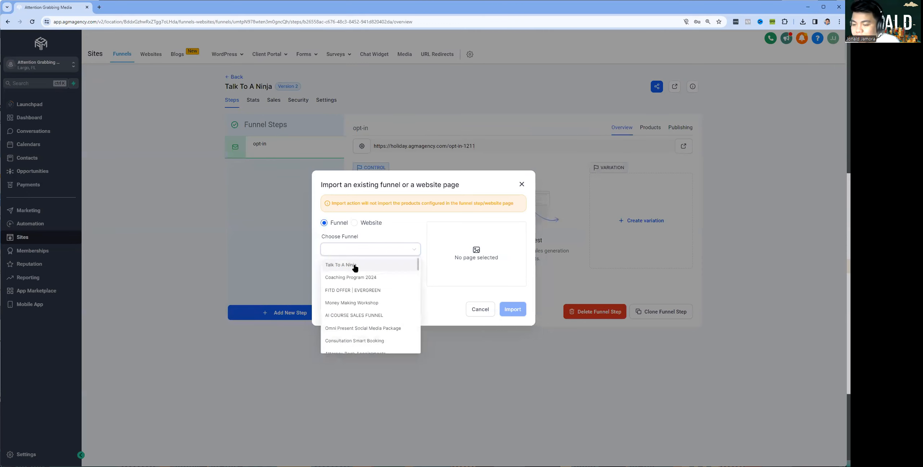
scroll(357, 310, down, 3)
scroll(351, 285, up, 5)
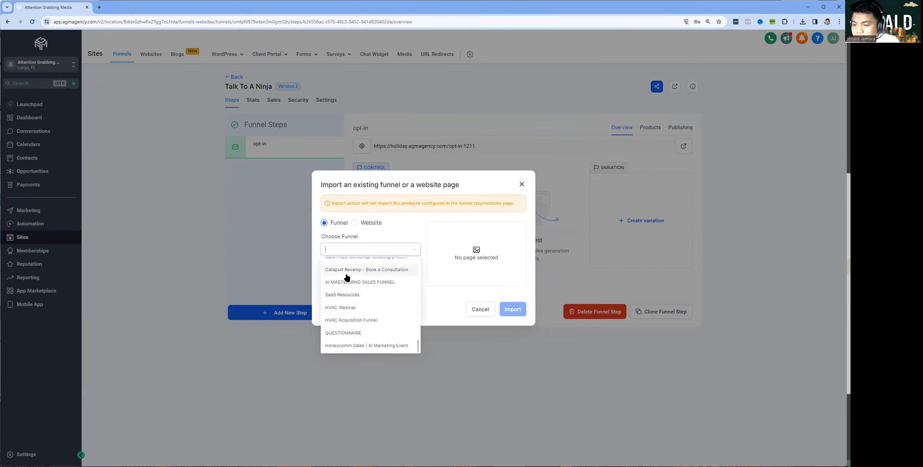
click(347, 271)
click(375, 279)
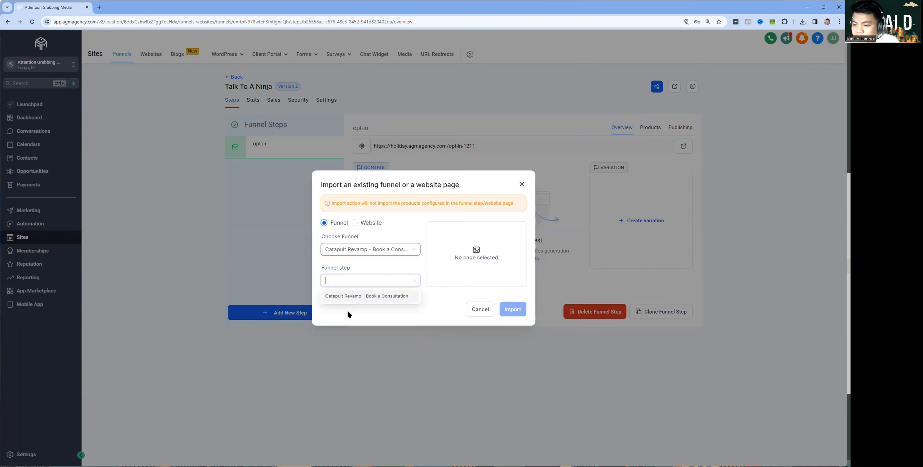
click(480, 308)
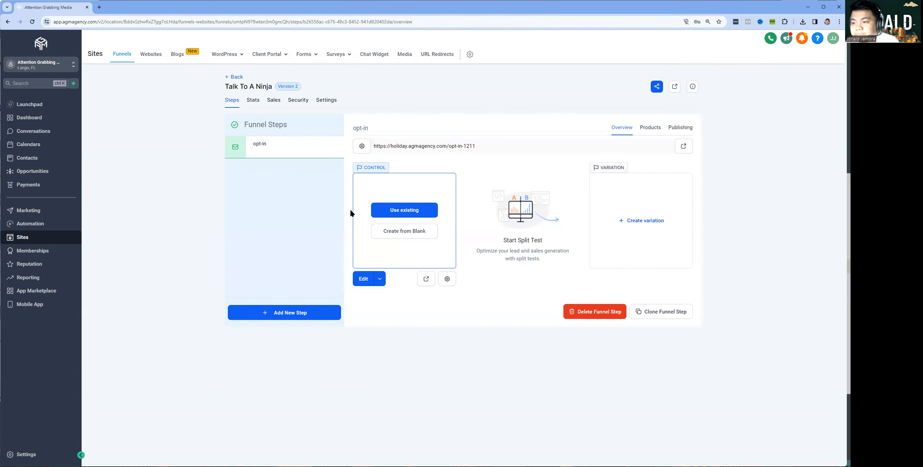
Start the opt-in page from blank and drag a Wide section onto the canvas
click(378, 238)
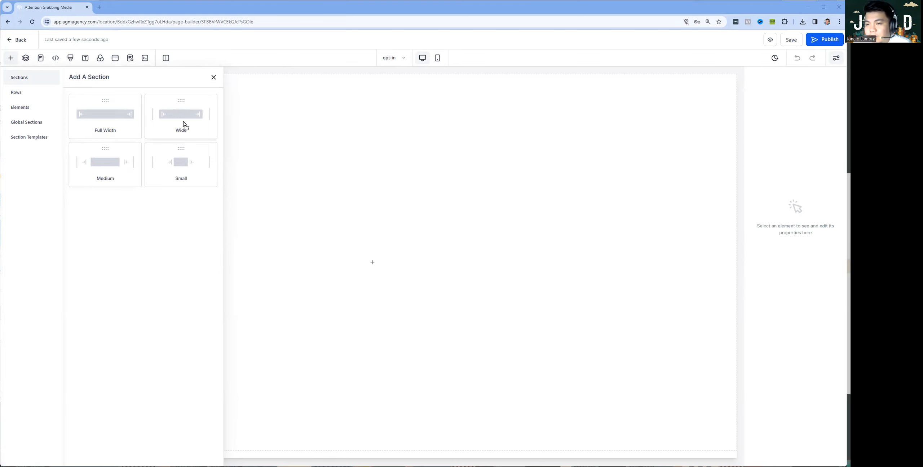
click(11, 57)
click(11, 57)
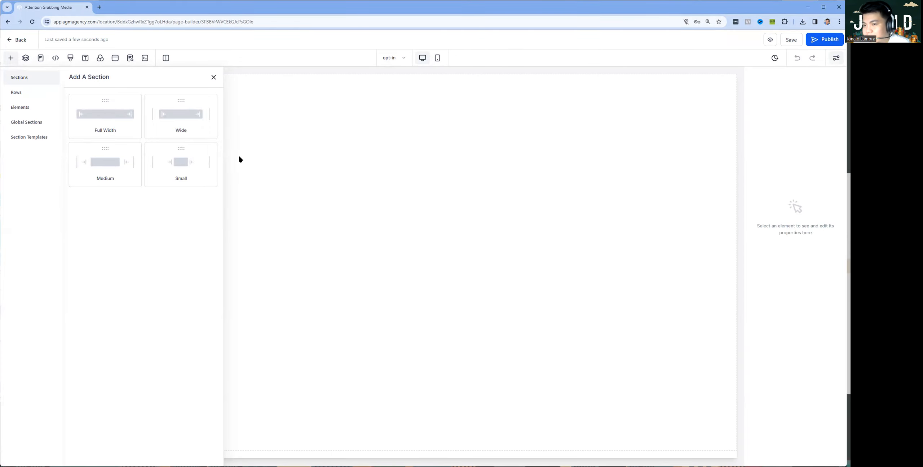
drag(183, 115, 397, 126)
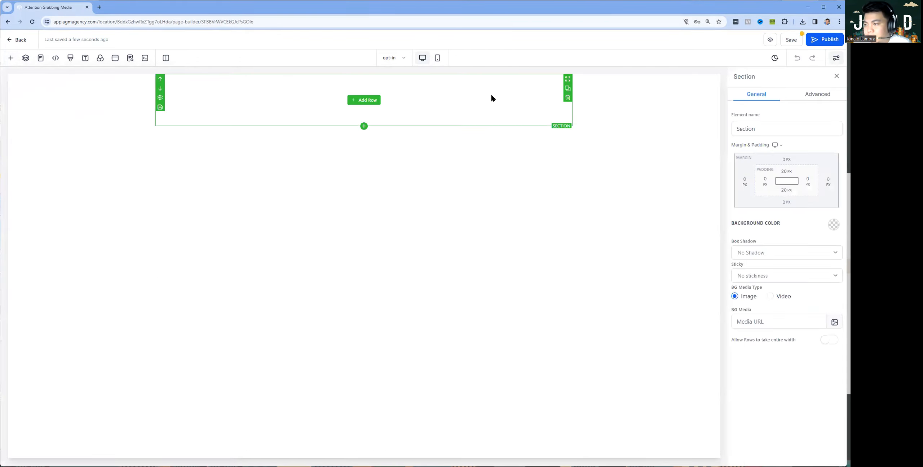
Add a two-column row with the headline "I'm Glad You Made It Here!" in the left column
click(364, 103)
drag(200, 121, 355, 93)
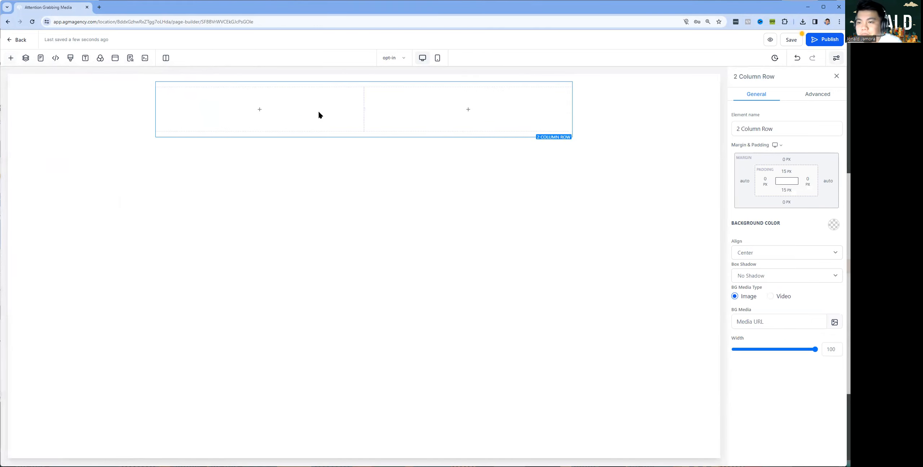
click(257, 108)
click(93, 139)
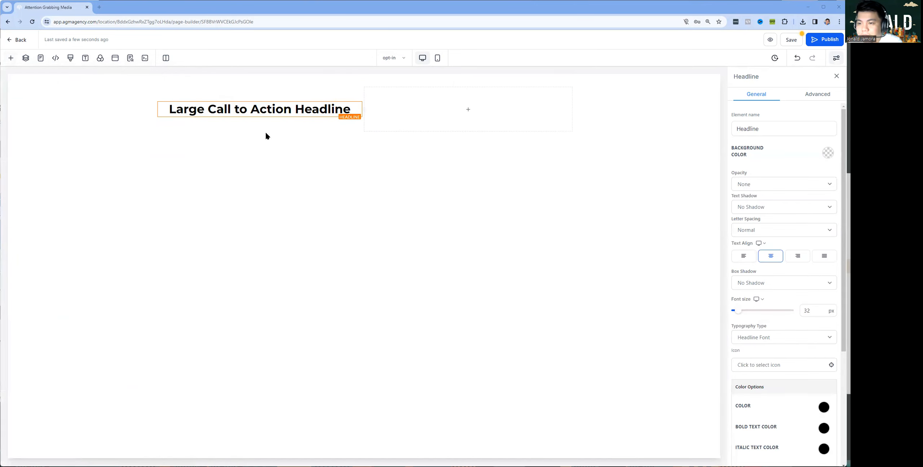
key(ctrl+z)
text(I'm Glad You Made It Here!)
key(BackSpace)
text(=)
key(BackSpace)
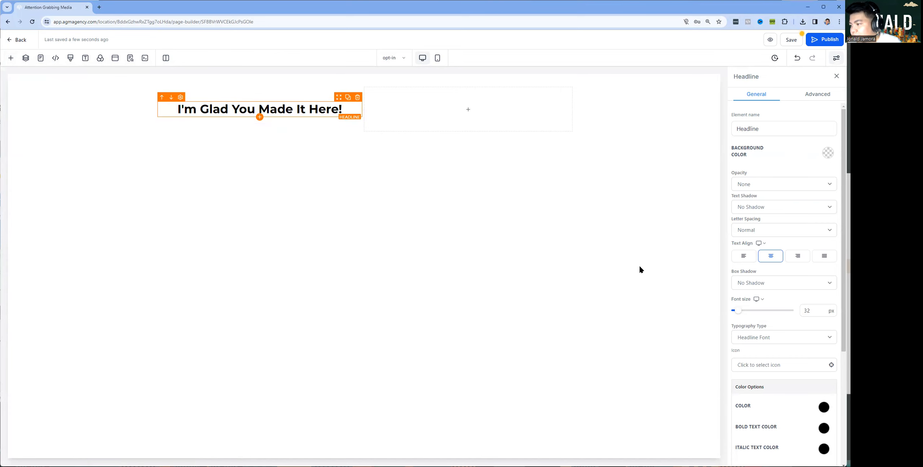
Set the headline's font size to 75 px
key(ctrl+plus)
mouse_move(720, 348)
mouse_down()
mouse_move(738, 352)
mouse_move(743, 339)
mouse_move(731, 349)
mouse_up()
click(748, 332)
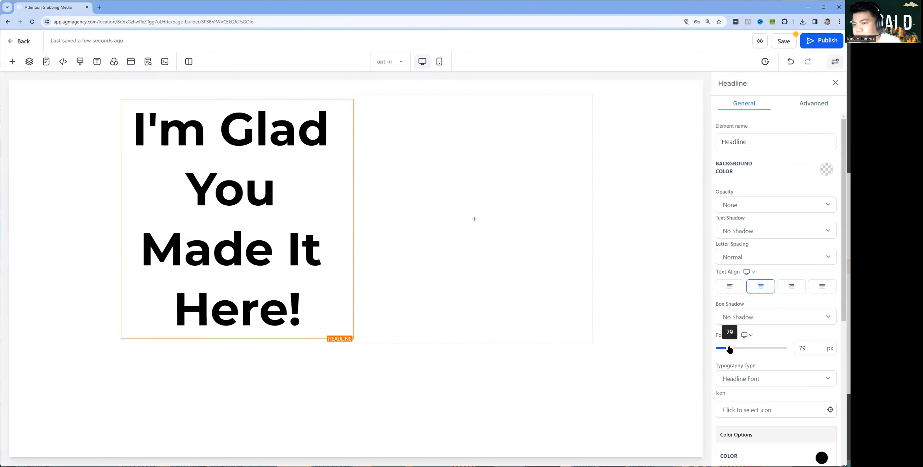
click(811, 350)
text(50)
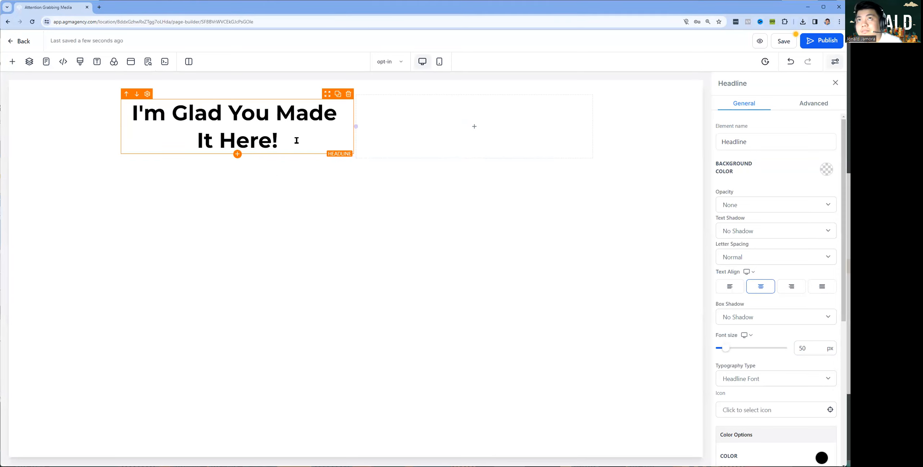
click(278, 125)
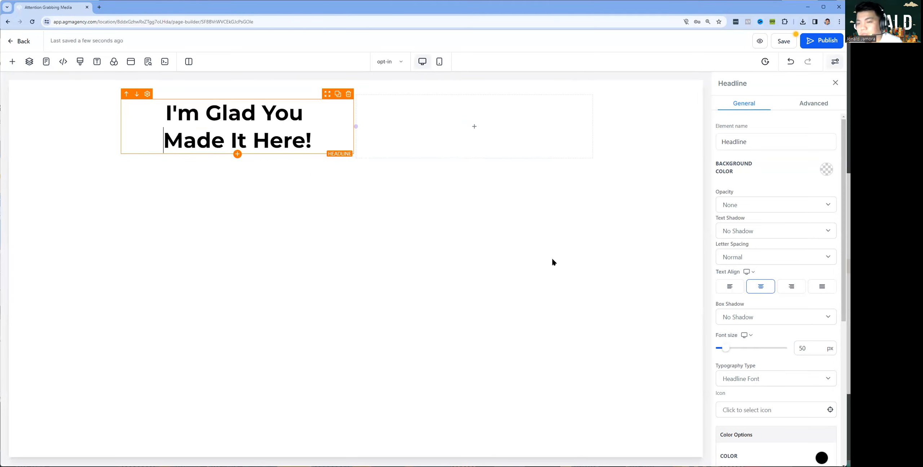
key(ctrl+a)
double_click(807, 349)
text(75)
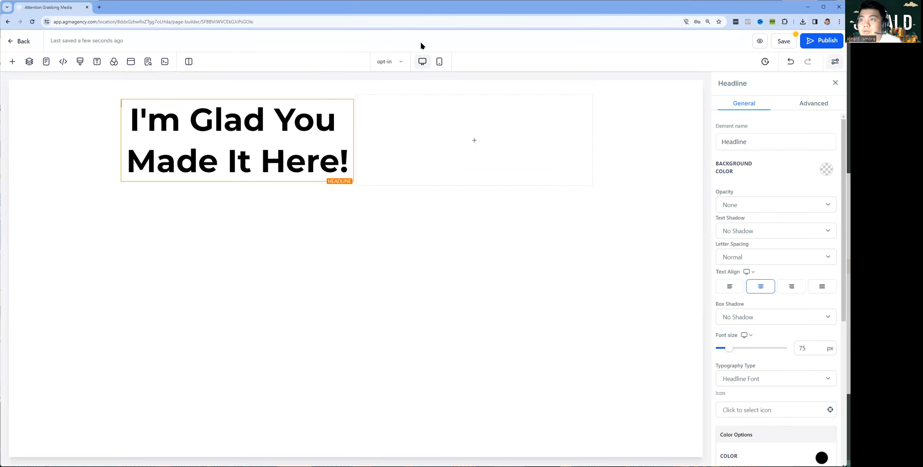
Drag an Image element into the right column and open the media library
click(476, 143)
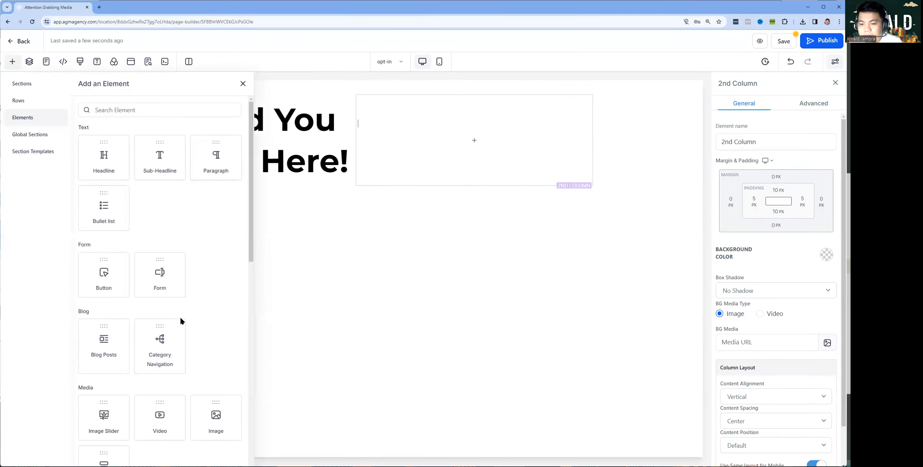
scroll(181, 320, down, 3)
drag(234, 343, 559, 162)
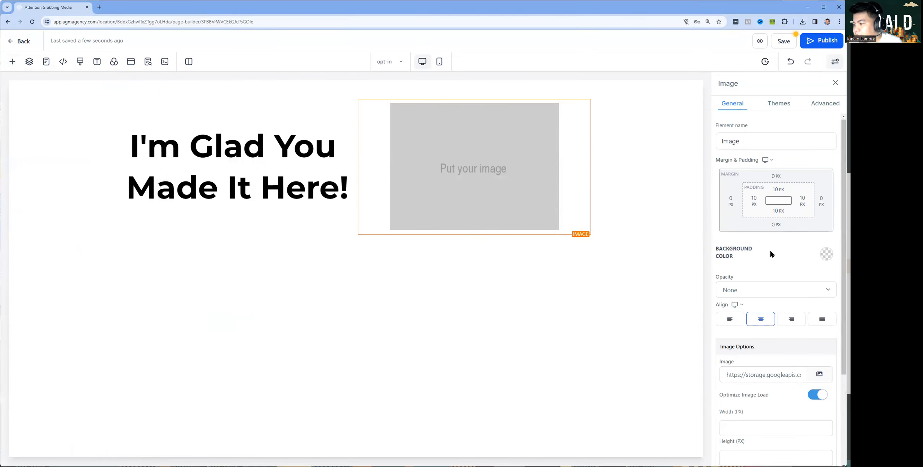
scroll(771, 252, down, 3)
click(818, 250)
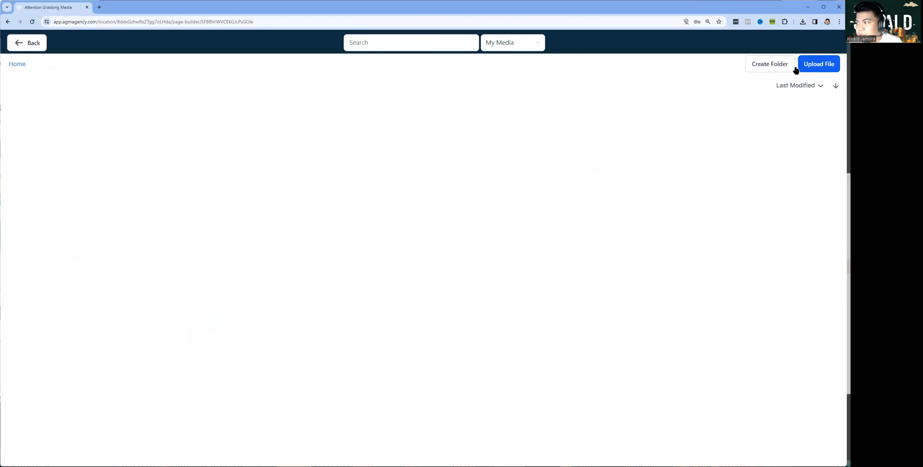
Upload the MS_MM_BOOK_Thank_You_Page_Profile-3-768x768 headshot from Downloads and use it as the column image
click(819, 64)
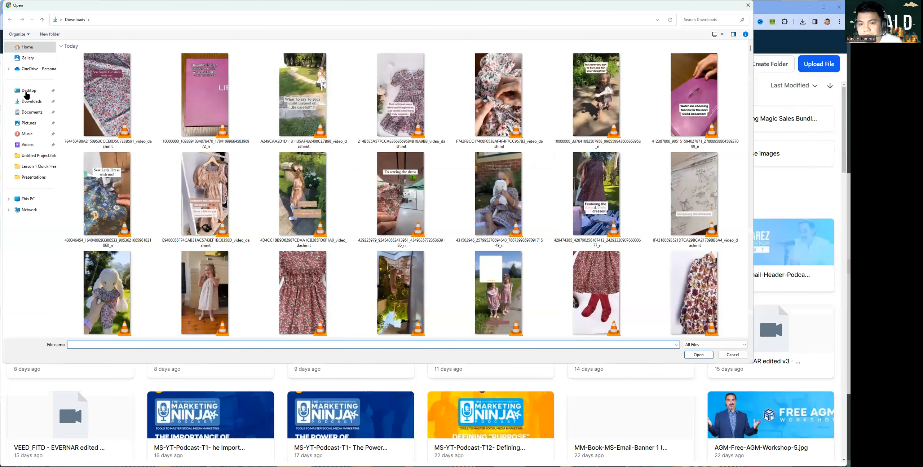
click(31, 91)
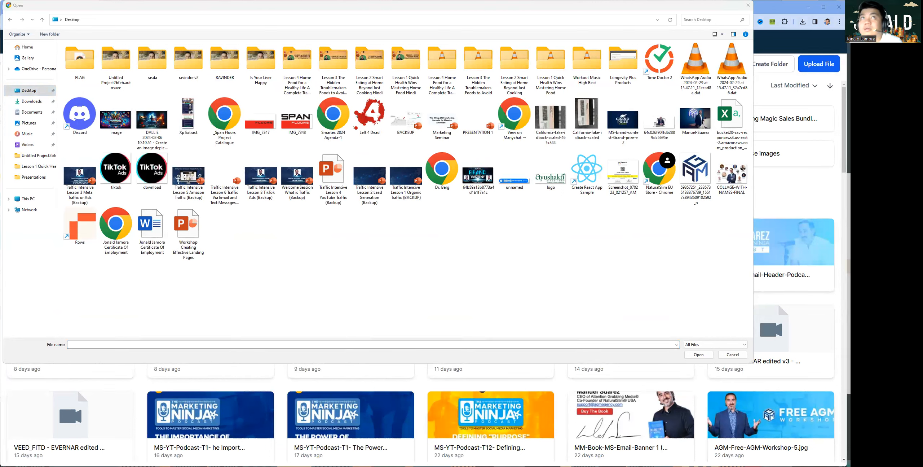
click(28, 101)
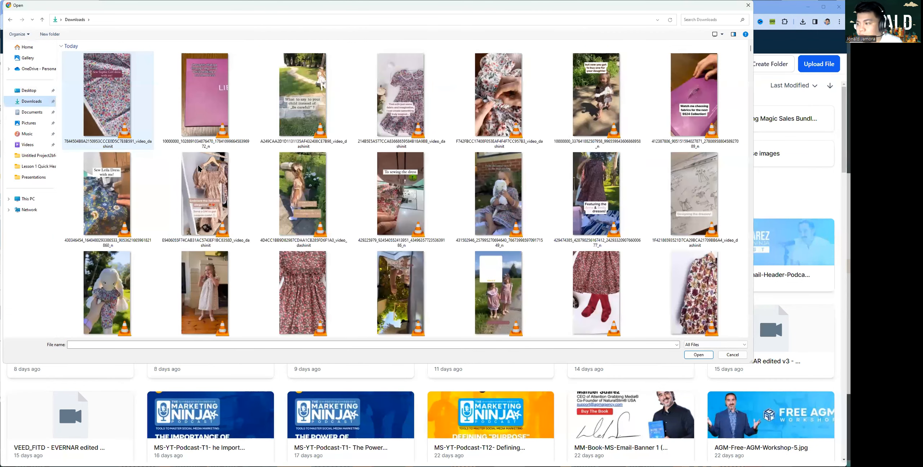
scroll(472, 262, down, 3)
double_click(499, 280)
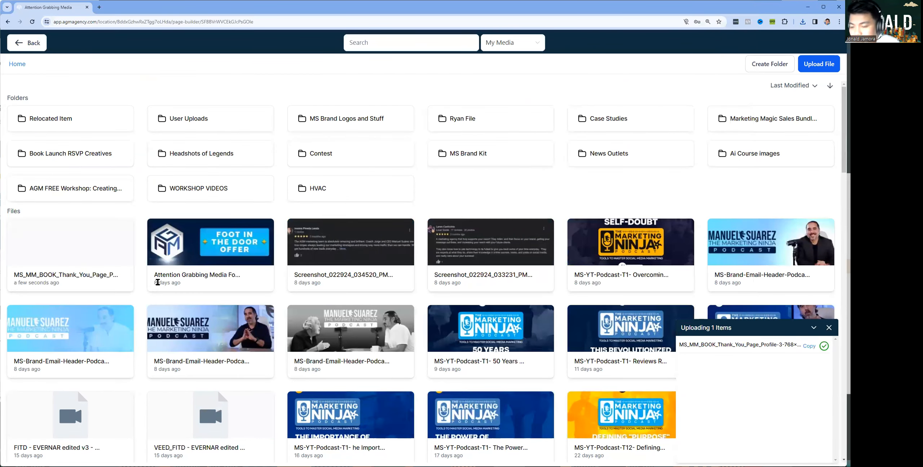
click(68, 242)
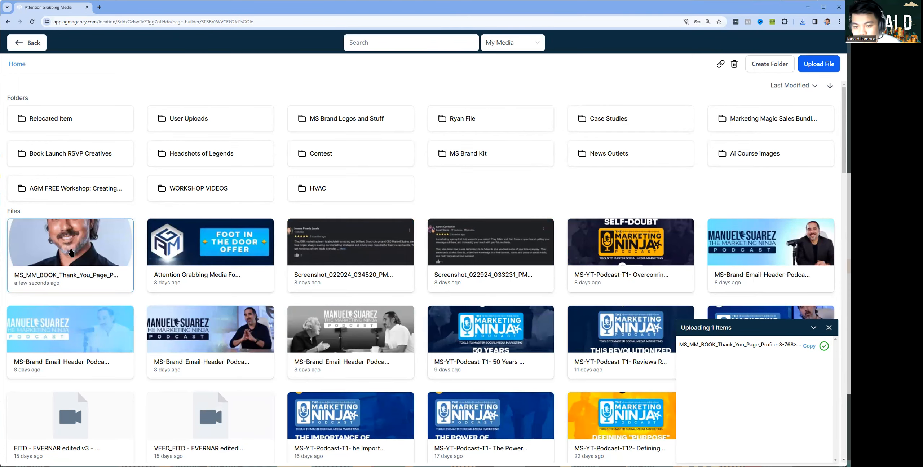
double_click(70, 248)
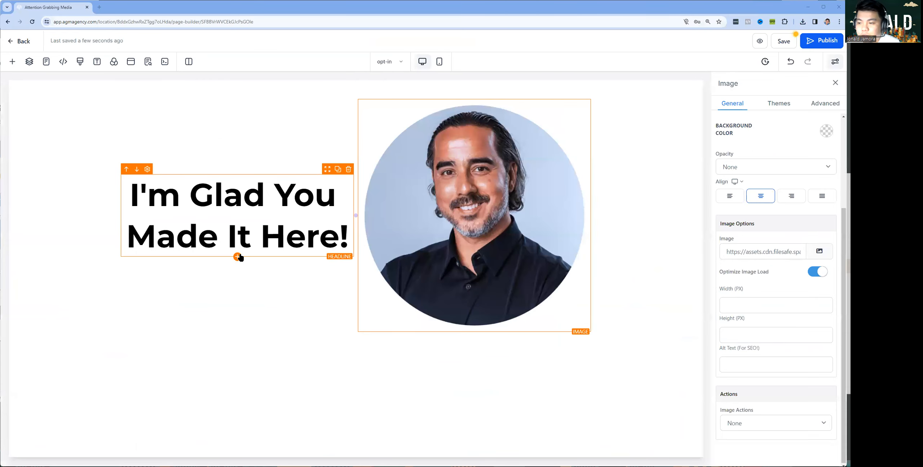
Place a sub-headline under the headline and bold "#1 obsession" and "marketing strategy"
click(237, 257)
scroll(147, 200, up, 3)
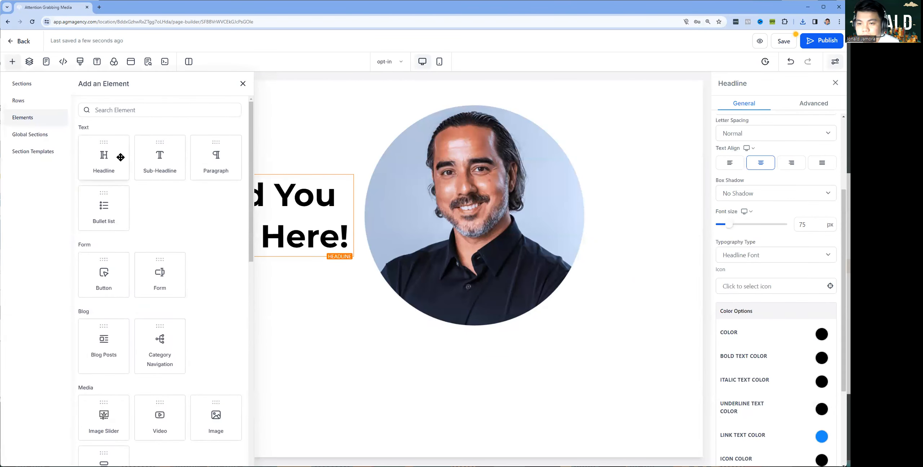
drag(171, 165, 201, 248)
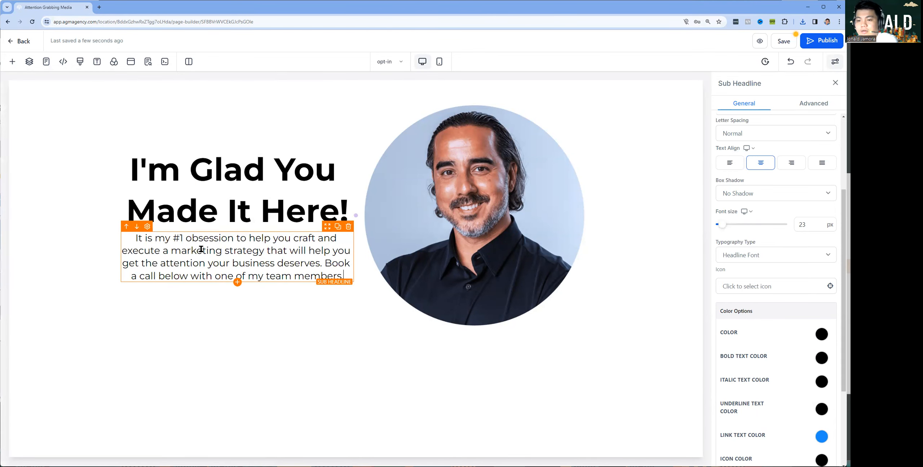
drag(234, 238, 172, 233)
key(ctrl+b)
click(290, 267)
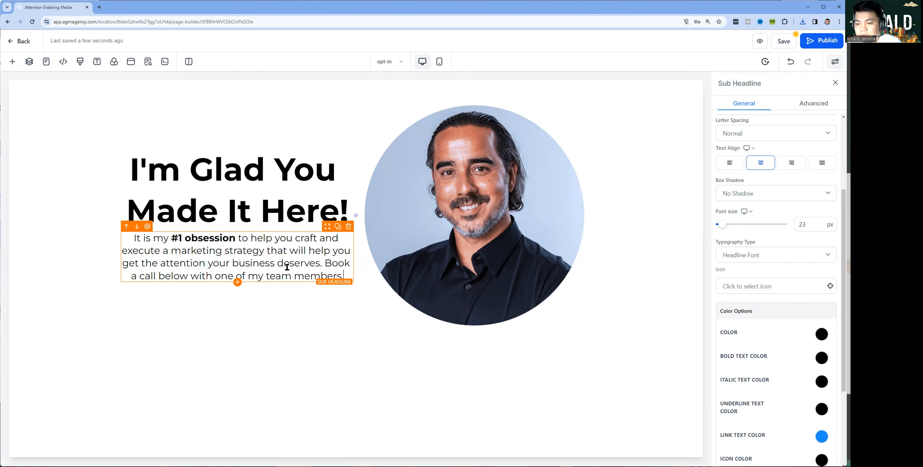
drag(250, 252, 171, 250)
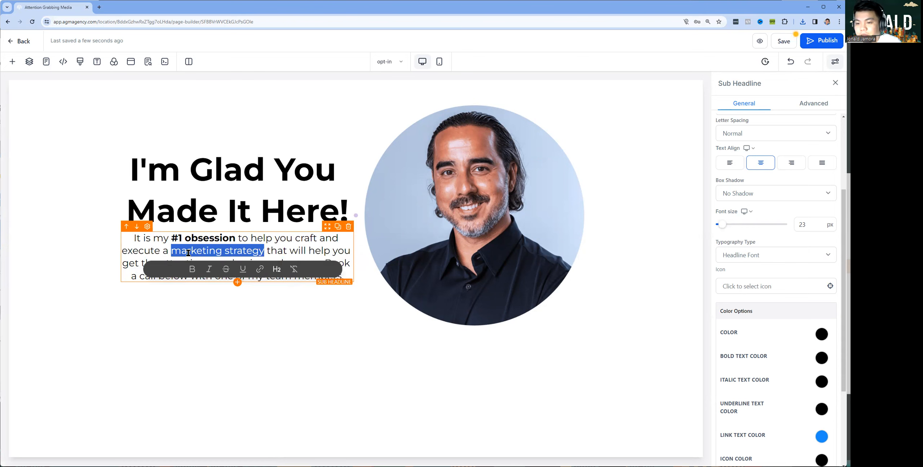
key(ctrl+b)
click(359, 336)
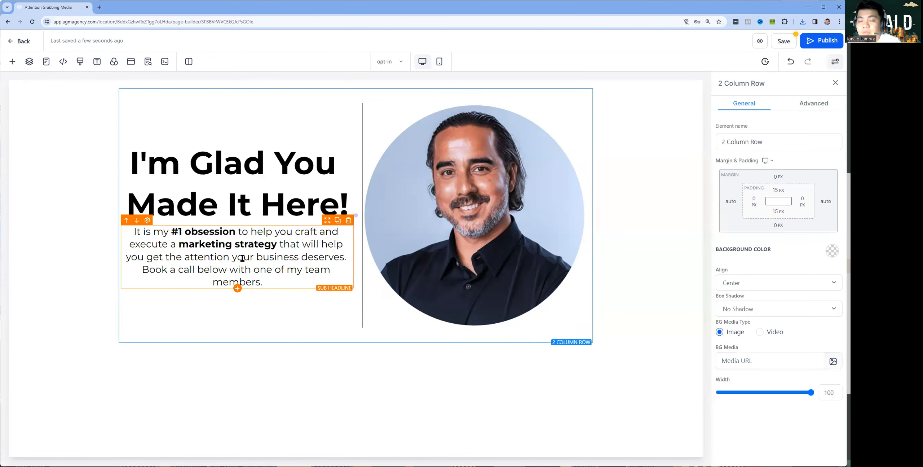
Bold "get the attention" and "Book a call" in the sub-headline
drag(152, 258, 231, 257)
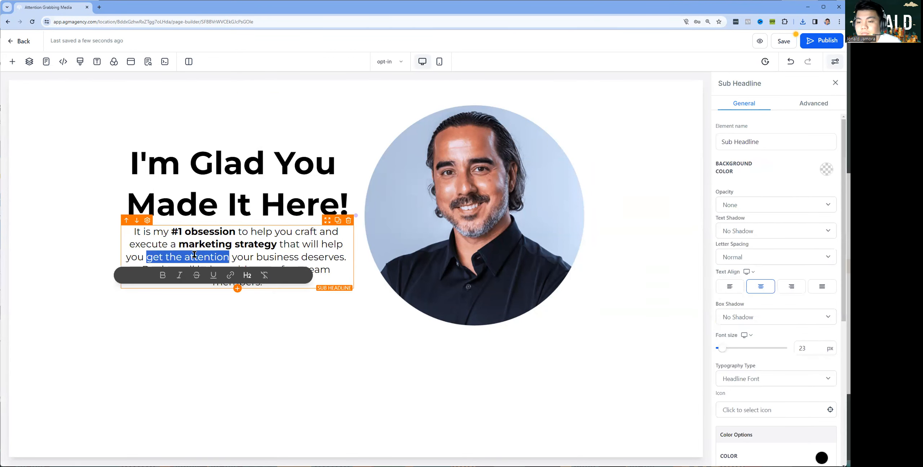
key(ctrl+b)
click(206, 279)
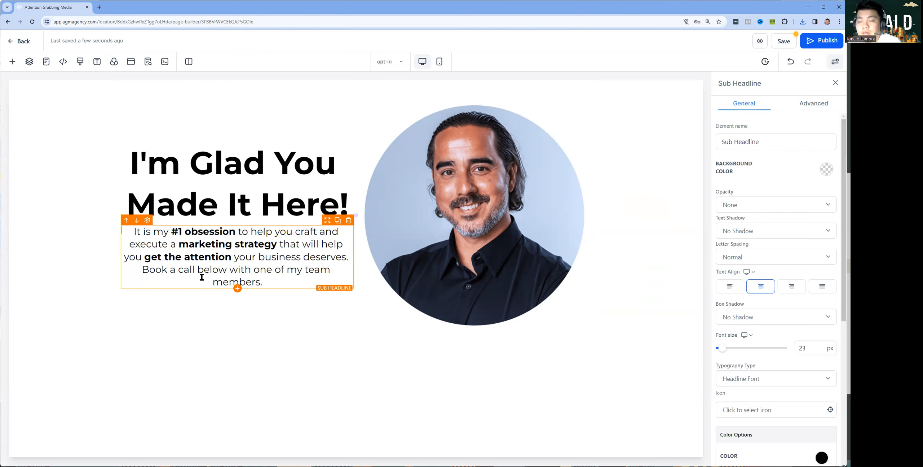
drag(143, 269, 195, 270)
key(ctrl+b)
click(248, 244)
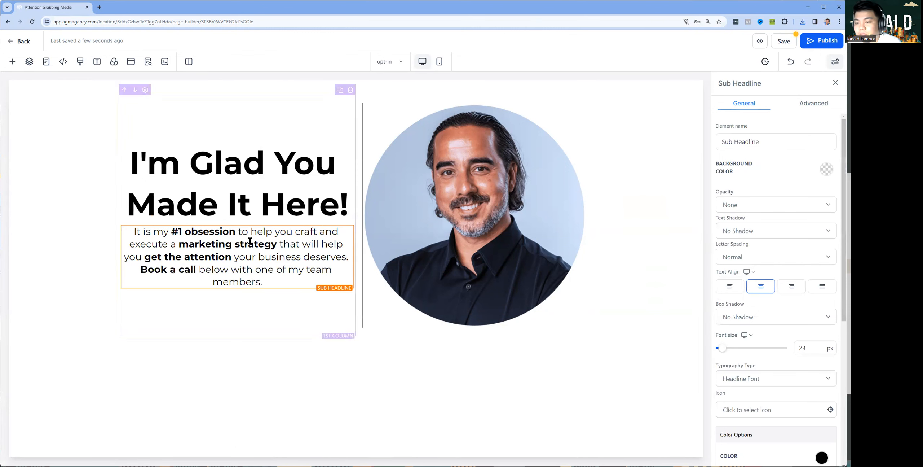
click(472, 212)
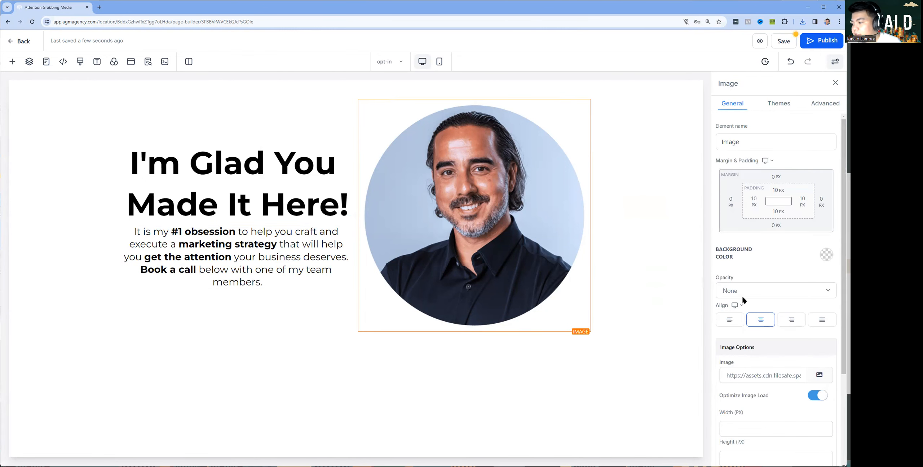
Set the portrait image's width to 450 px
scroll(722, 283, down, 3)
click(750, 308)
text(250)
key(ctrl+a)
text(450)
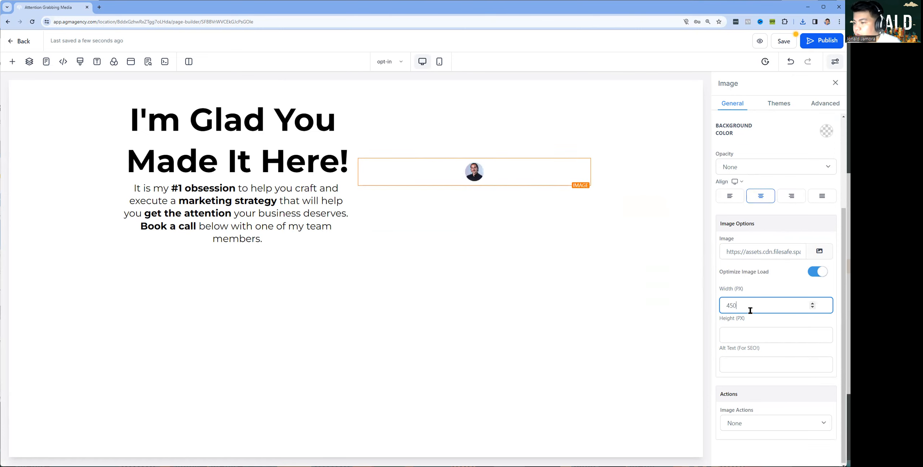
key(ctrl+a)
text(350)
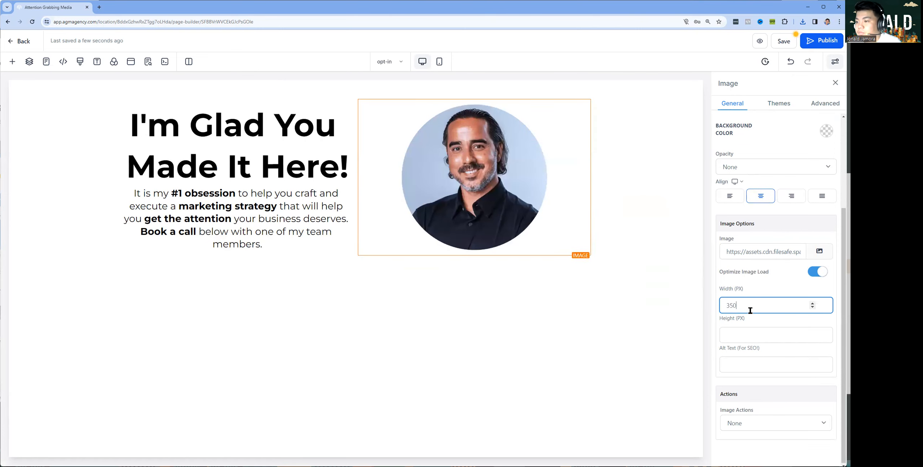
key(ctrl+a)
text(450)
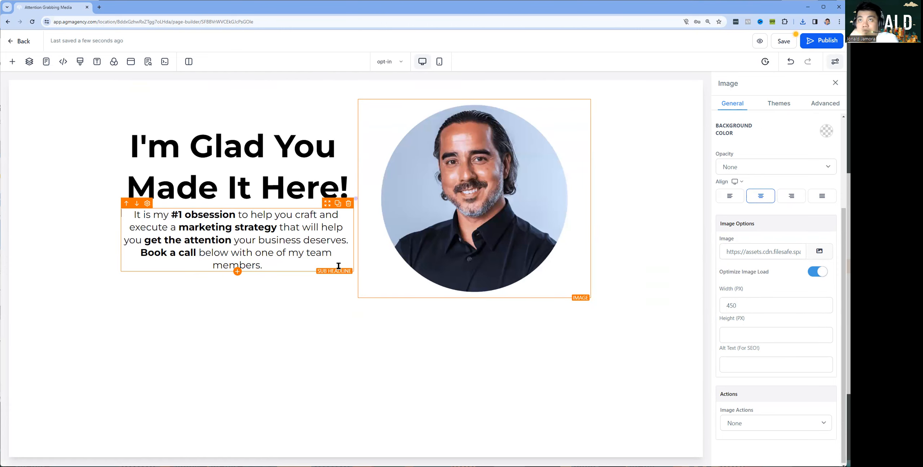
Left-align the sub headline at 30 px font size, then open the element library
click(303, 252)
click(729, 163)
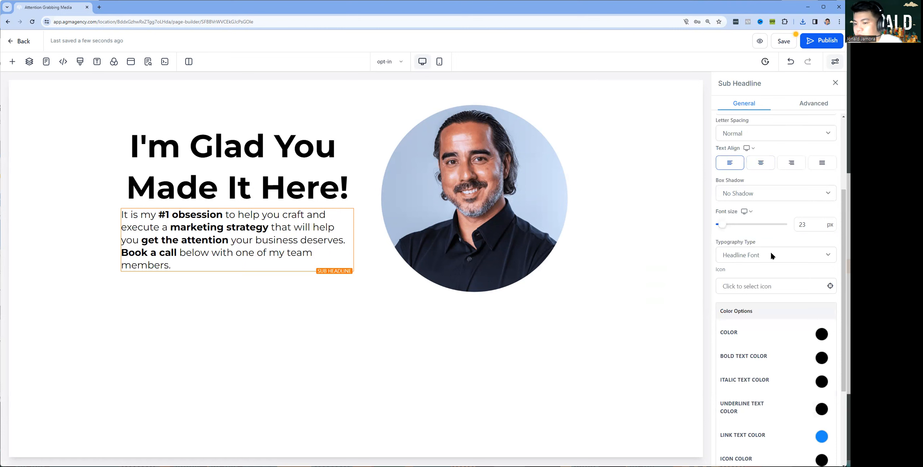
click(813, 227)
text(30)
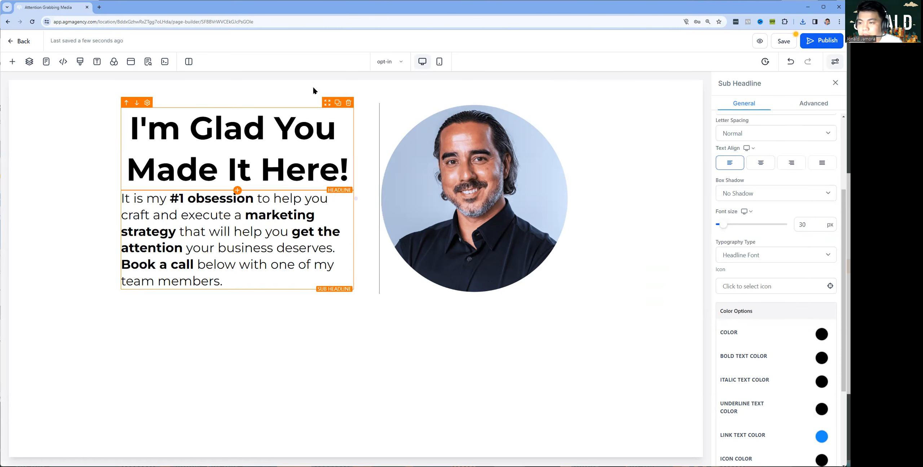
click(237, 290)
click(119, 113)
Add a left-aligned button below the intro paragraph labelled BOOK A CALL NOW
click(120, 280)
drag(266, 268, 283, 294)
click(735, 293)
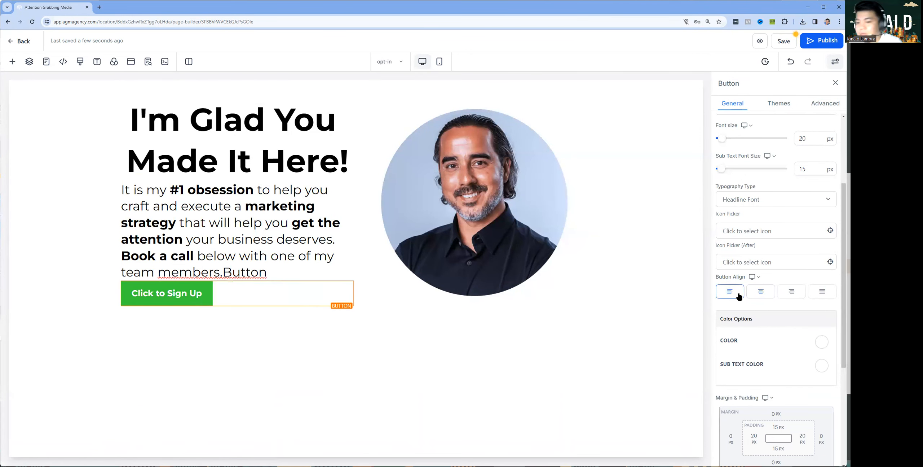
scroll(766, 231, down, 5)
triple_click(759, 331)
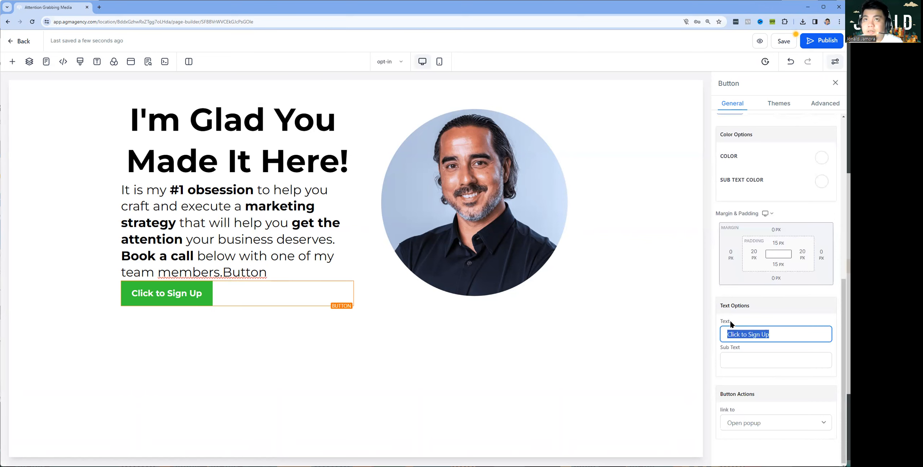
text(BOOK A CALL NOW)
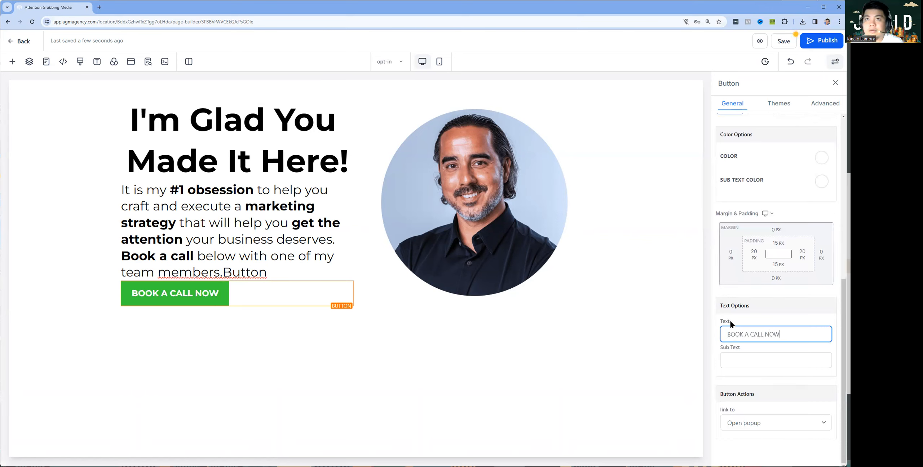
key(ctrl+a)
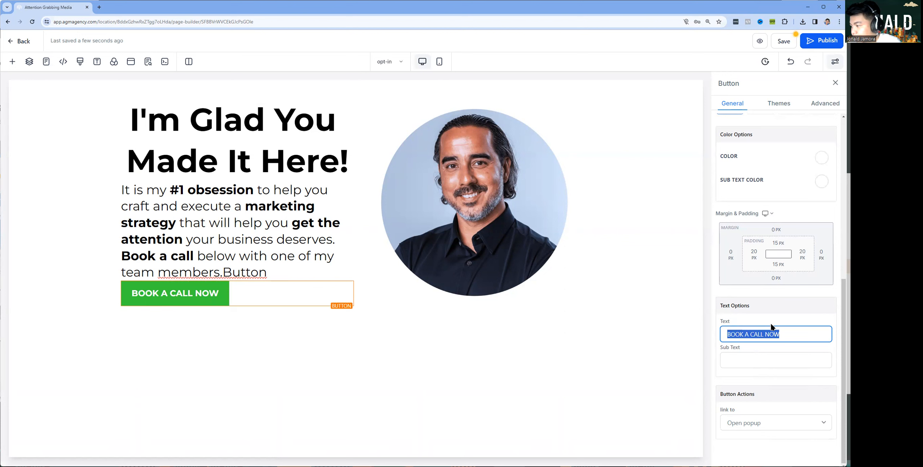
Review the button's action dropdown without changing what it does
click(754, 422)
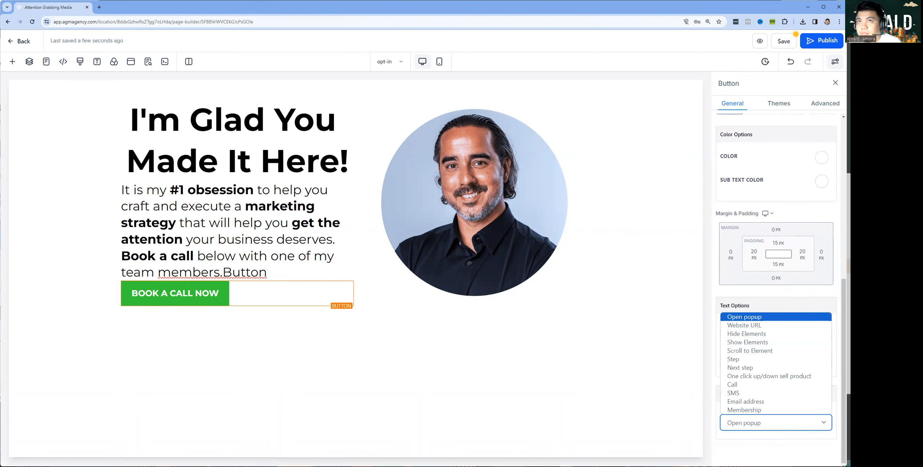
key(alt+Tab)
click(754, 422)
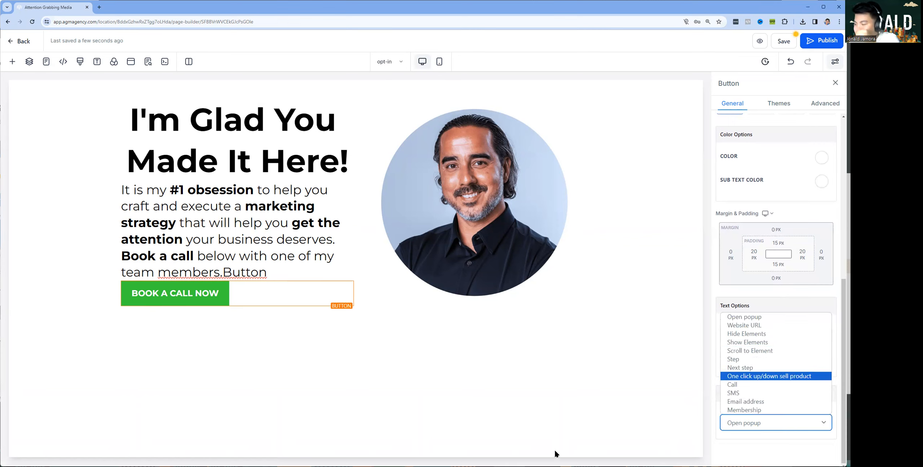
scroll(768, 289, up, 10)
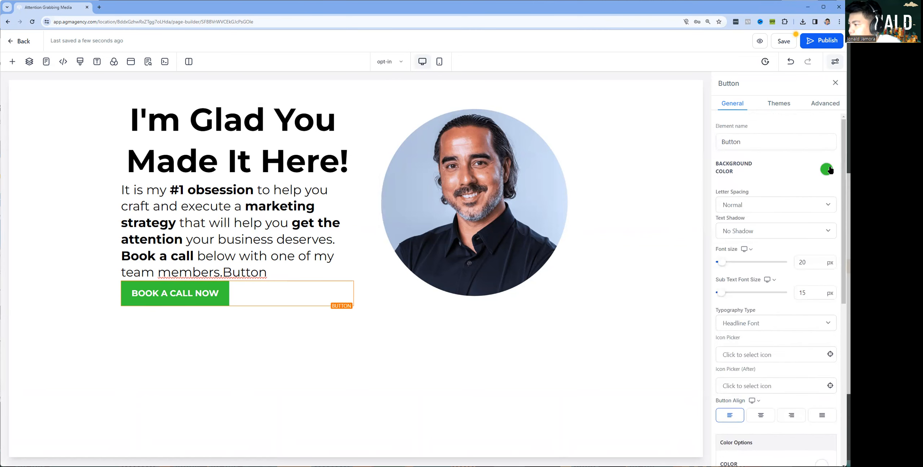
Make the button background red, trying Full Width but keeping Fluid width
click(804, 191)
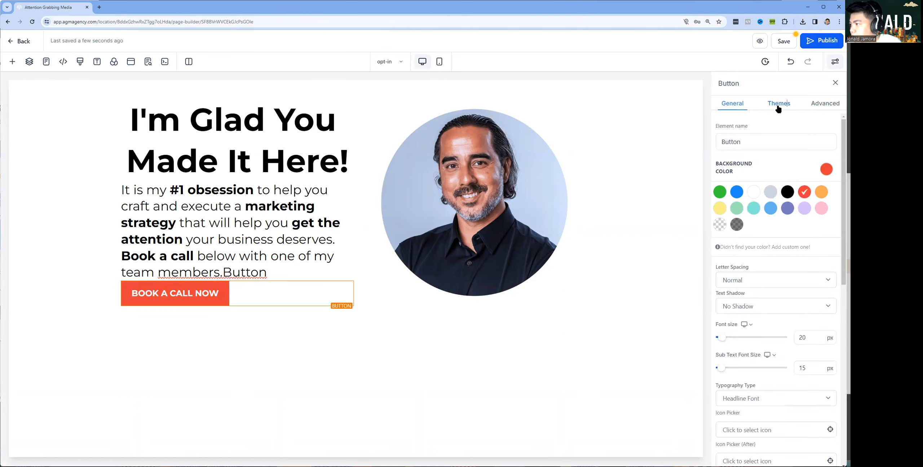
click(778, 105)
scroll(789, 268, down, 5)
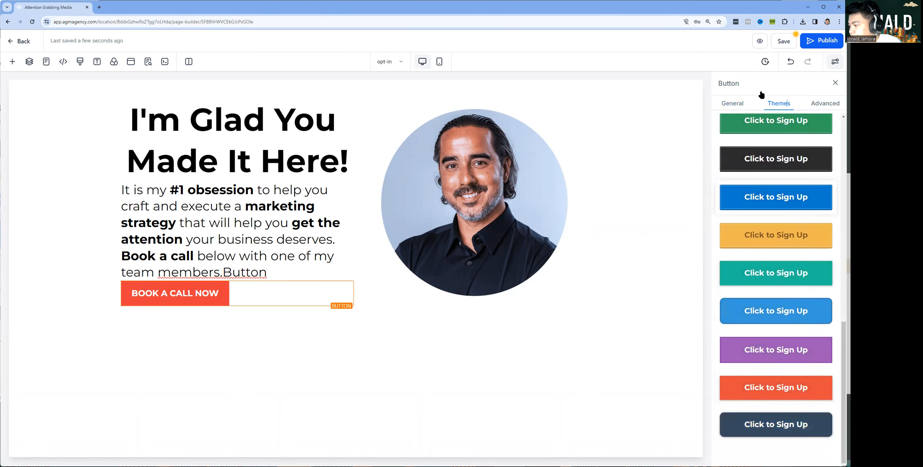
click(828, 104)
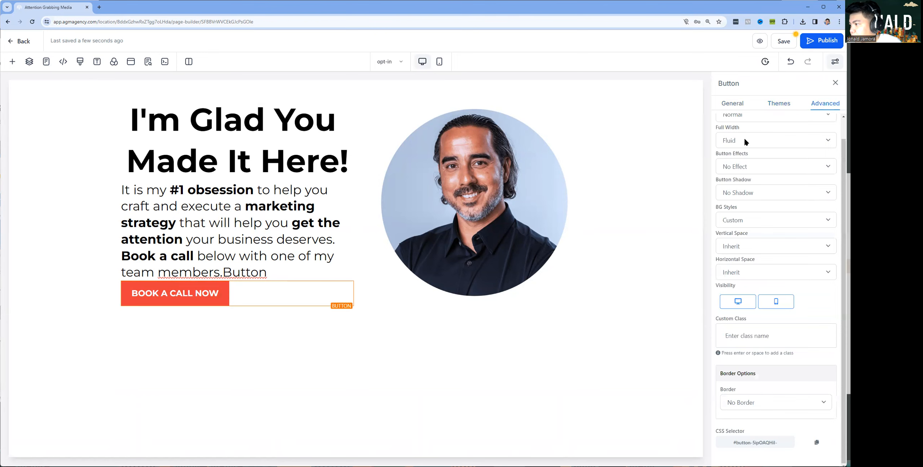
click(744, 139)
click(744, 161)
click(738, 142)
click(739, 152)
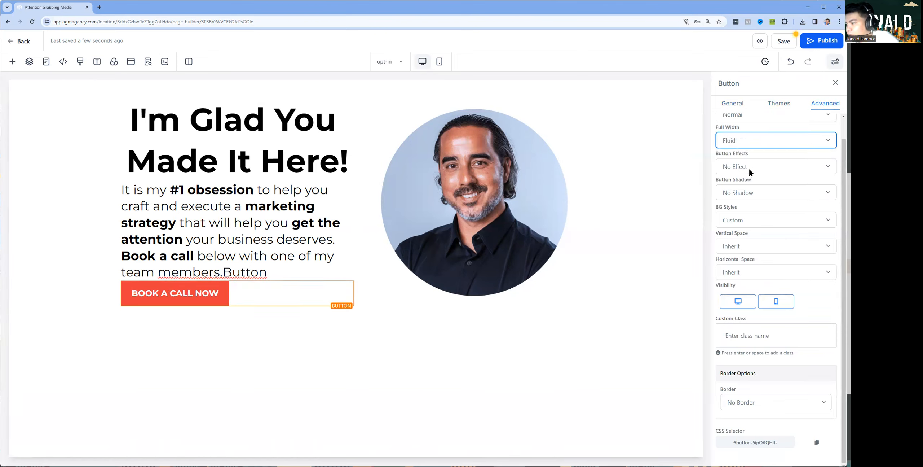
Try the Glow and Rocking button effects, then set the effect back to No Effect
click(748, 167)
click(747, 187)
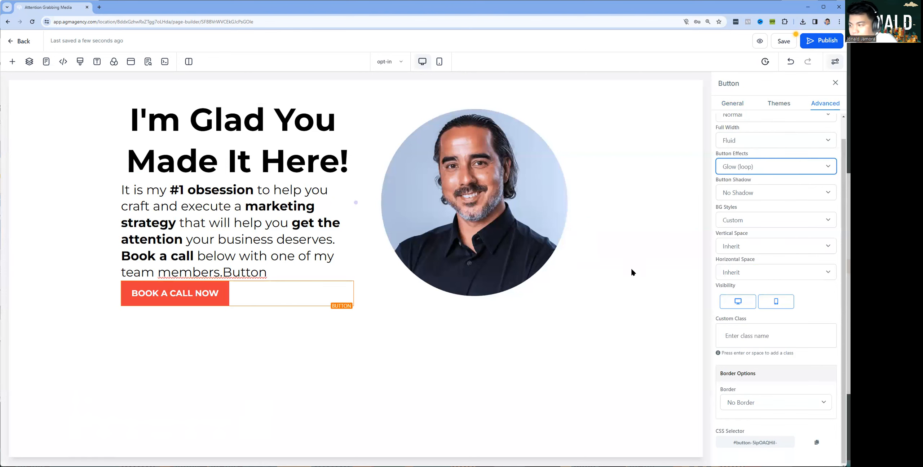
click(752, 168)
click(741, 199)
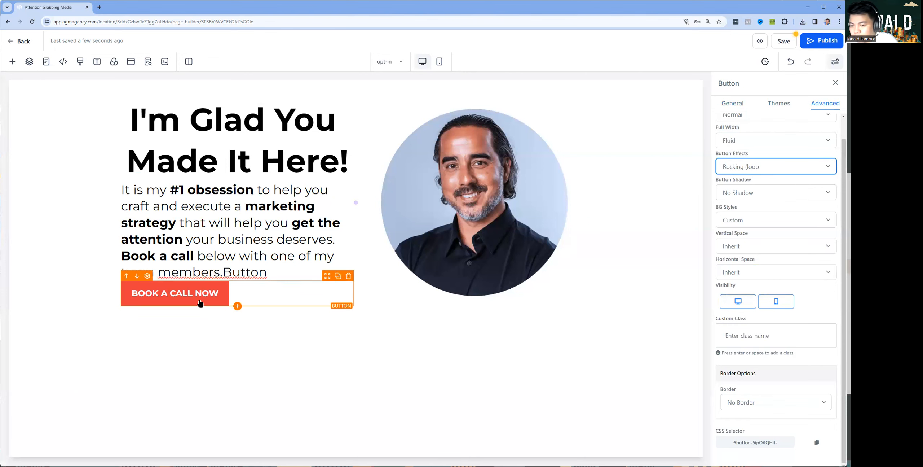
click(751, 172)
click(753, 181)
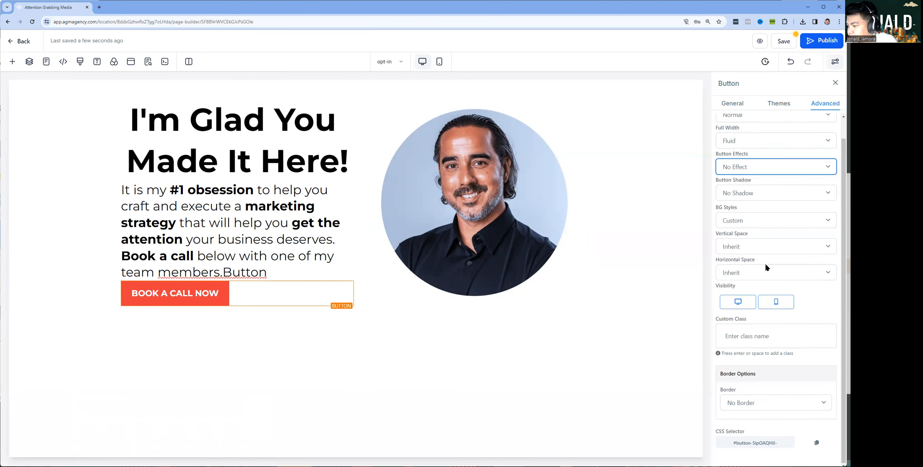
click(735, 104)
scroll(799, 288, down, 5)
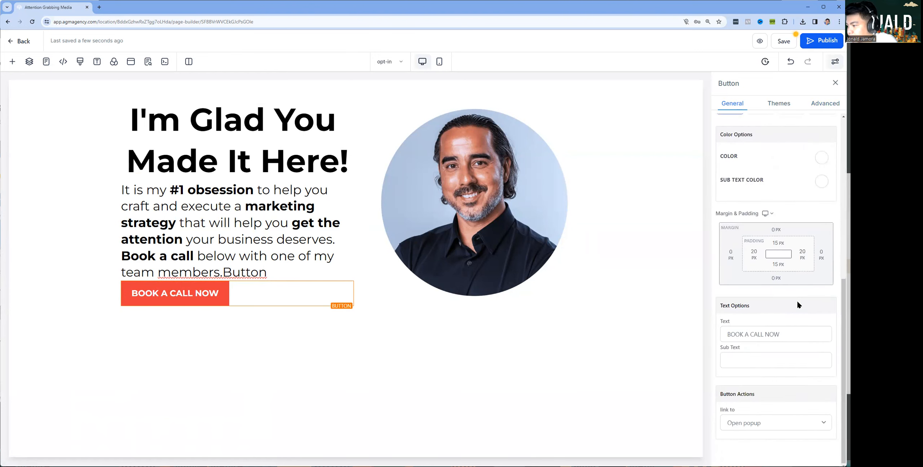
scroll(793, 306, up, 7)
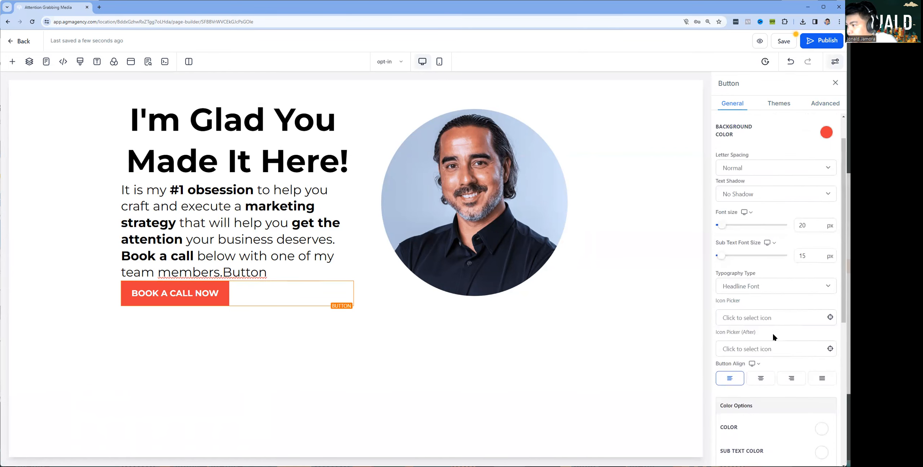
click(781, 105)
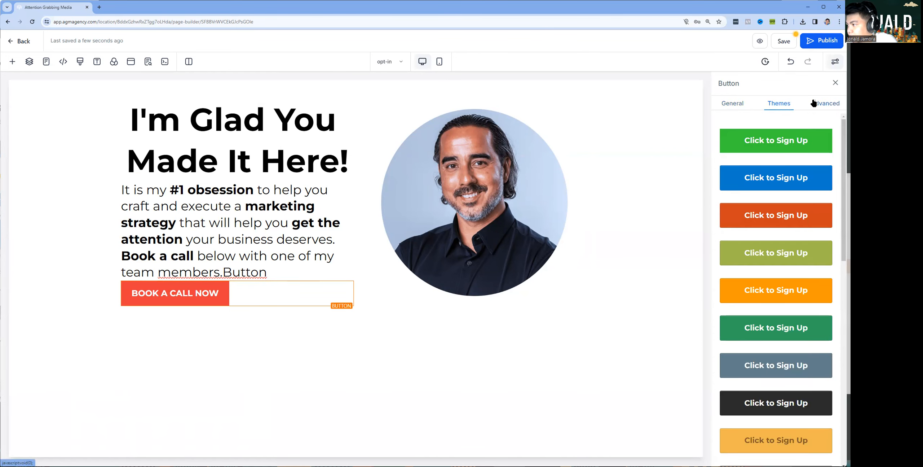
click(811, 102)
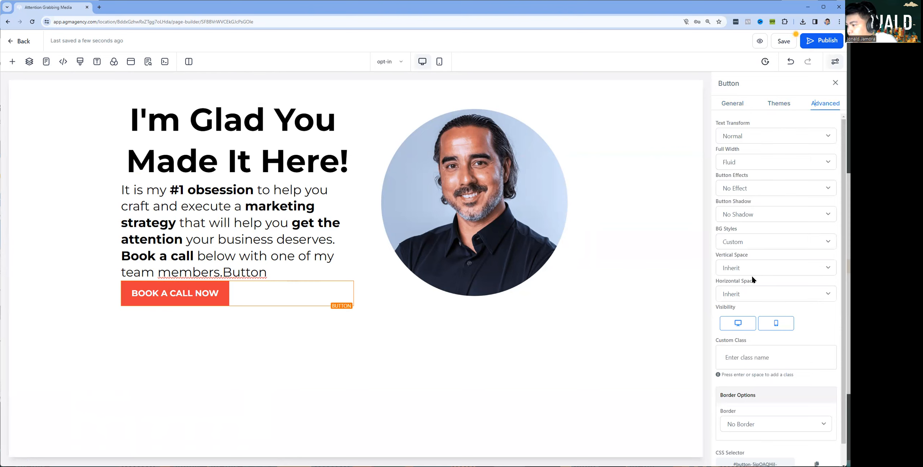
Give the button a Full Border with 25px rounded corners
scroll(761, 299, down, 1)
click(793, 402)
click(743, 423)
scroll(783, 320, down, 3)
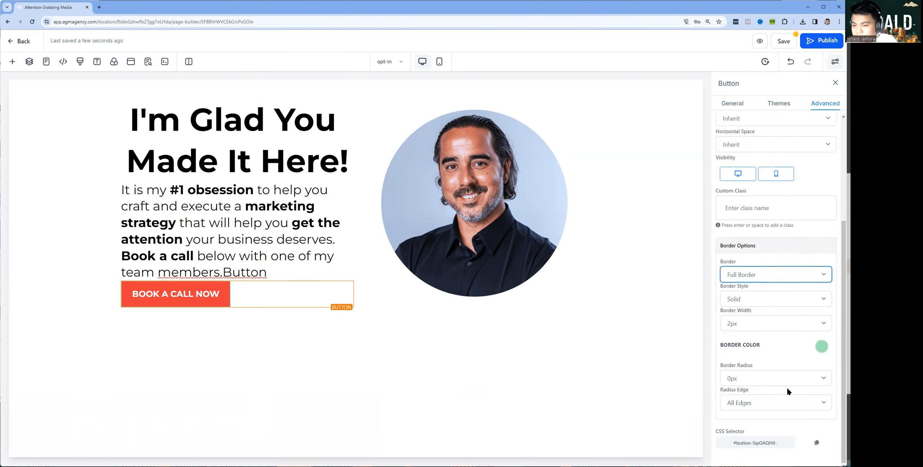
click(755, 376)
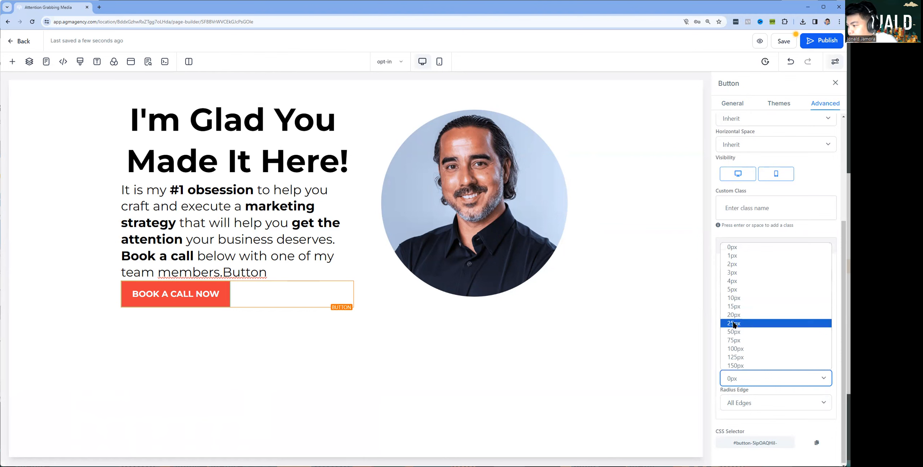
click(737, 324)
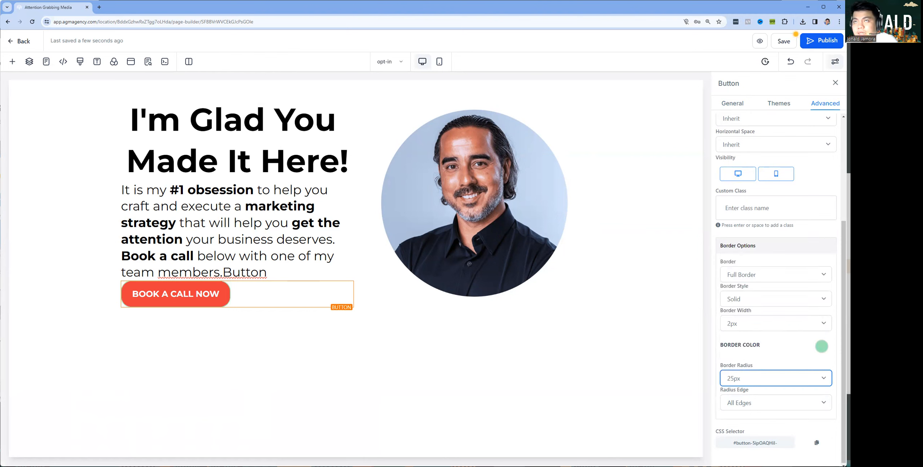
click(271, 371)
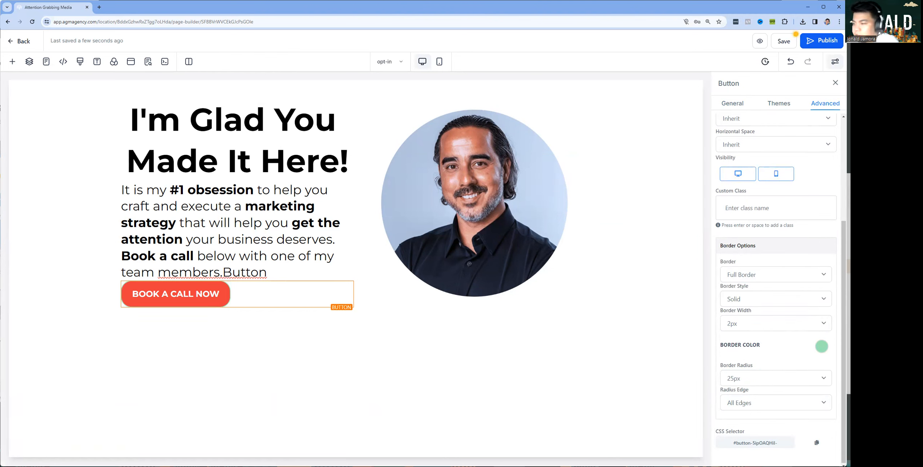
click(821, 346)
Make the button border red, delete the stray word 'Button' from the paragraph, and publish
click(803, 365)
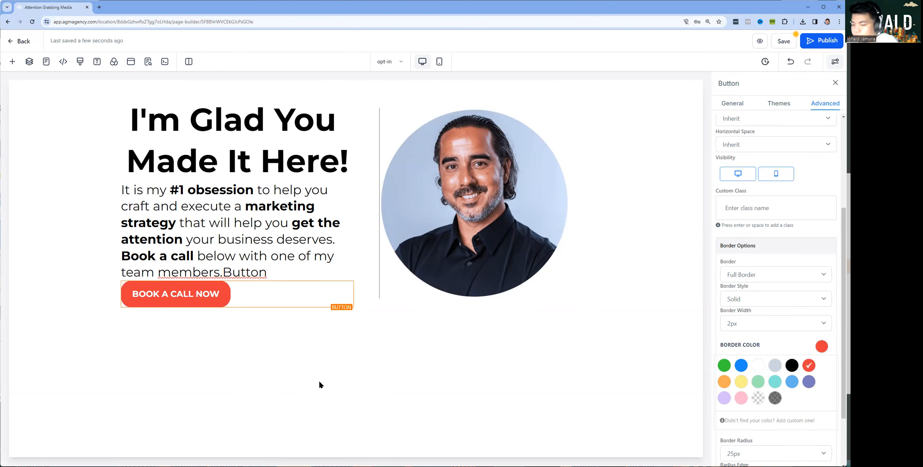
drag(223, 271, 280, 269)
key(BackSpace)
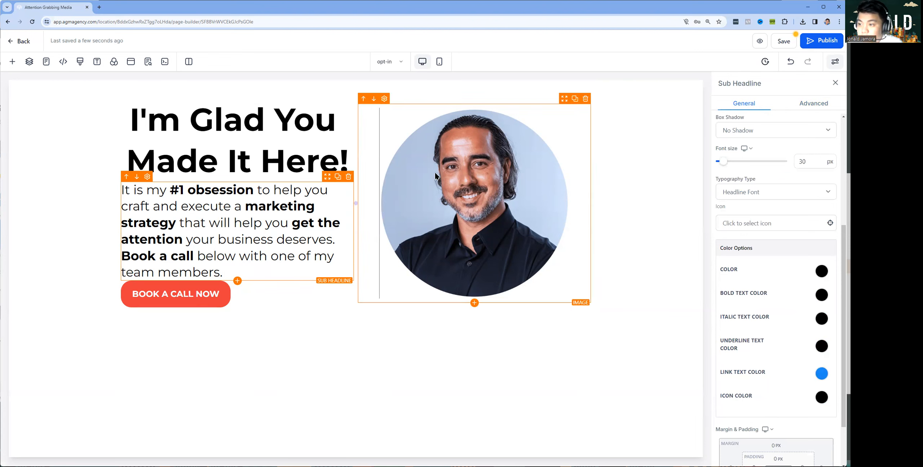
click(802, 45)
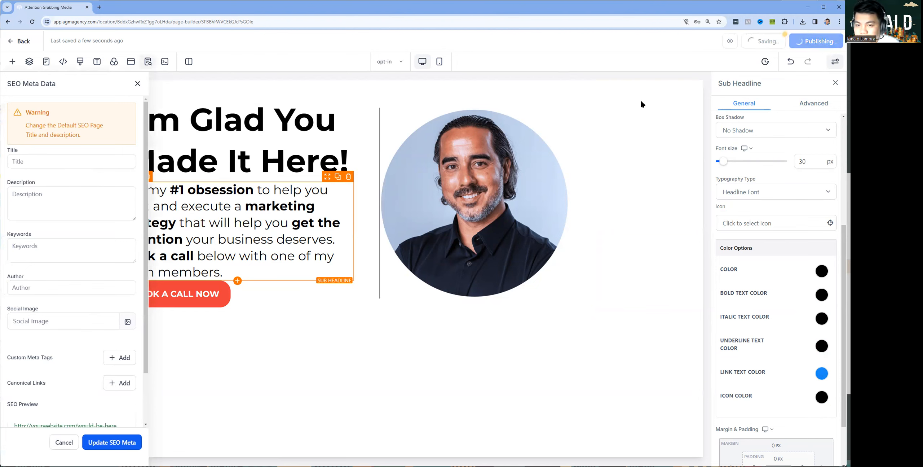
Close the SEO Meta Data panel to return to the opt-in page builder
click(21, 42)
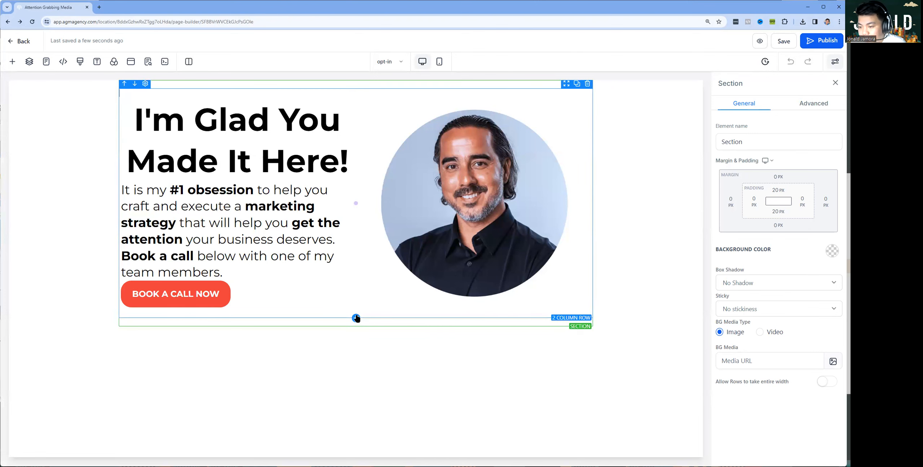
Add a 1 Column row below the hero and place a Calendar element in it
click(356, 317)
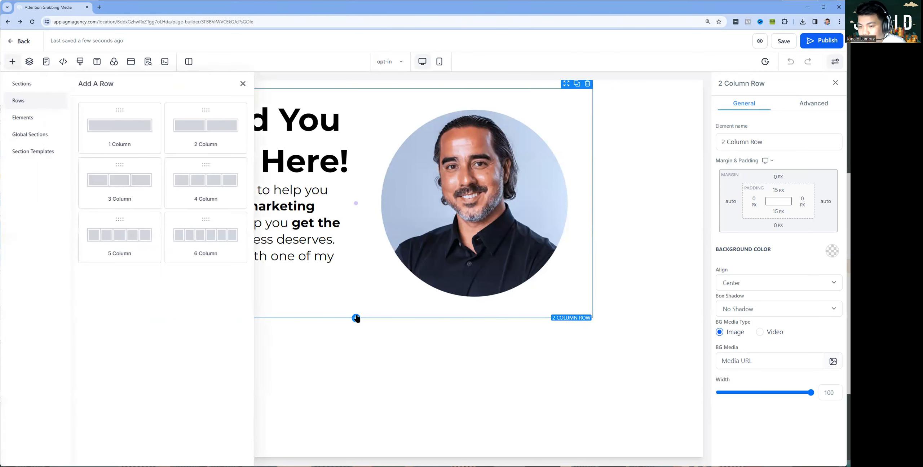
click(119, 126)
click(355, 349)
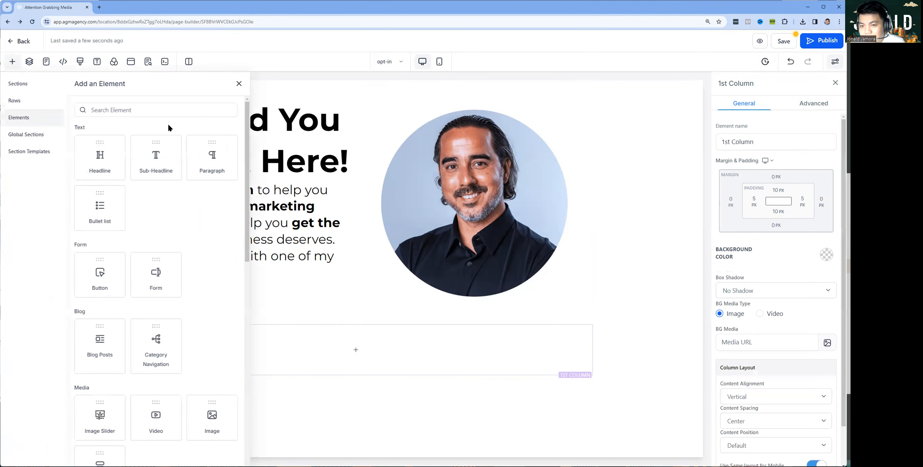
click(153, 110)
text(ca)
drag(103, 241, 408, 344)
Link the calendar element to AGM Book A Discovery Call and check it on the page
click(413, 236)
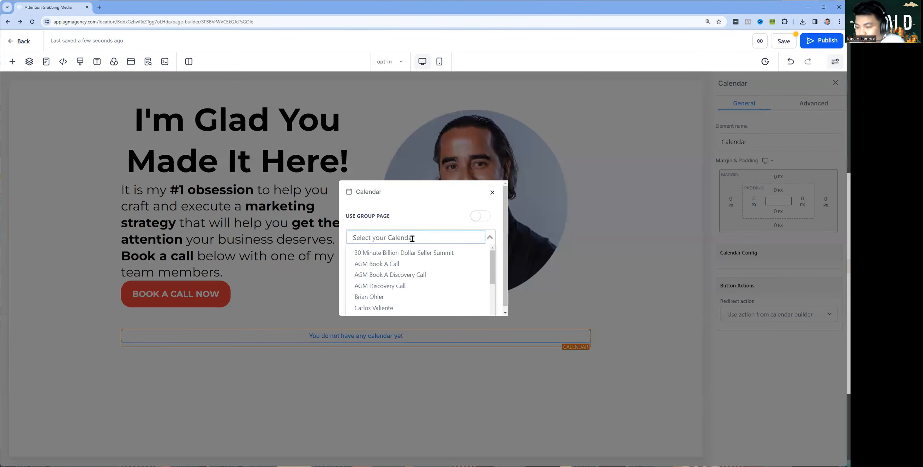
click(411, 275)
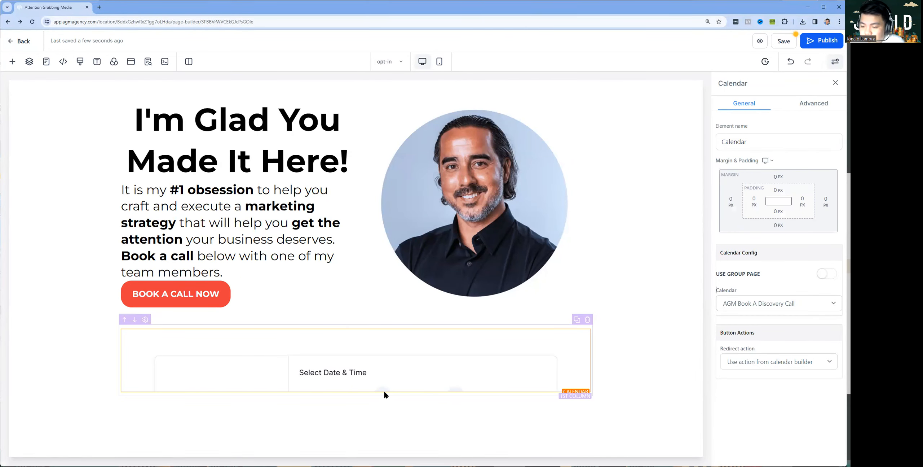
scroll(394, 357, down, 5)
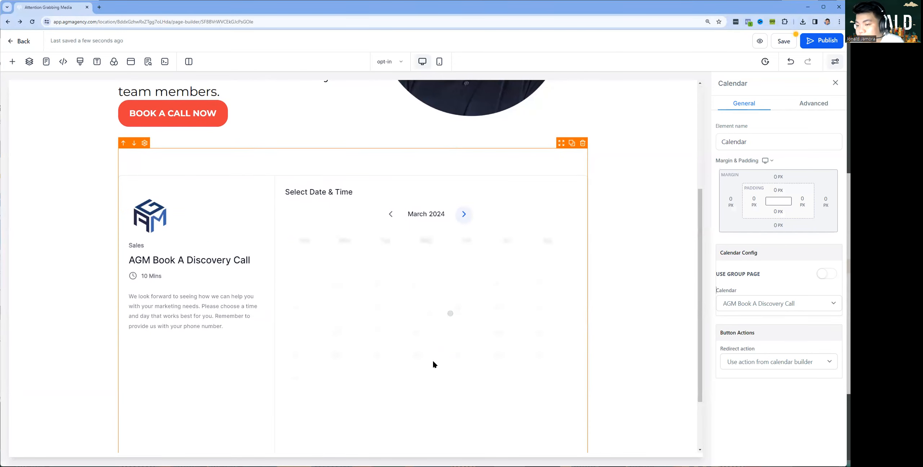
scroll(432, 361, down, 3)
scroll(348, 166, up, 7)
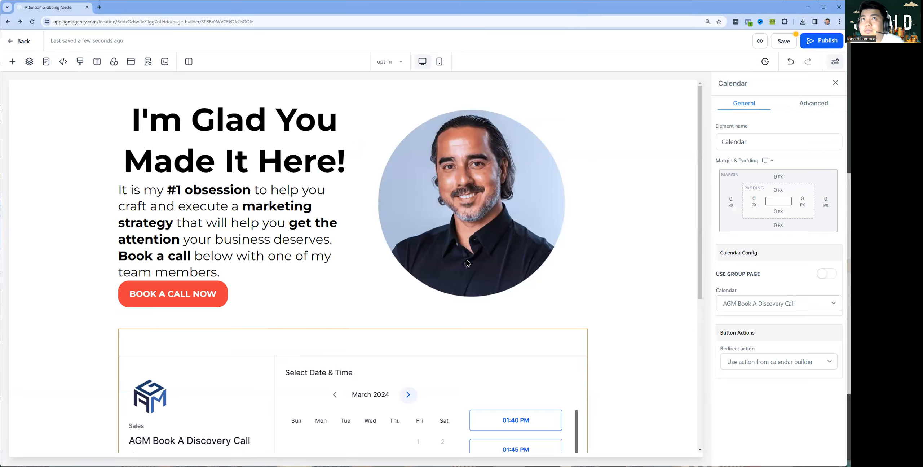
scroll(367, 216, down, 7)
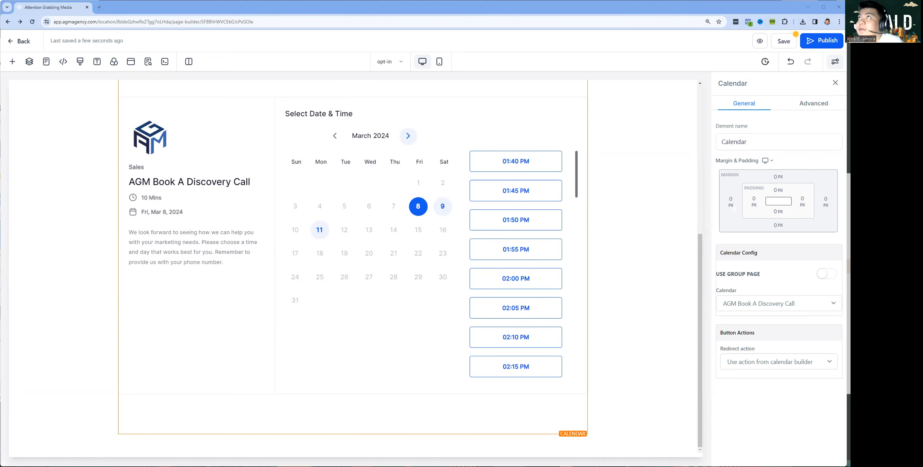
scroll(367, 360, up, 6)
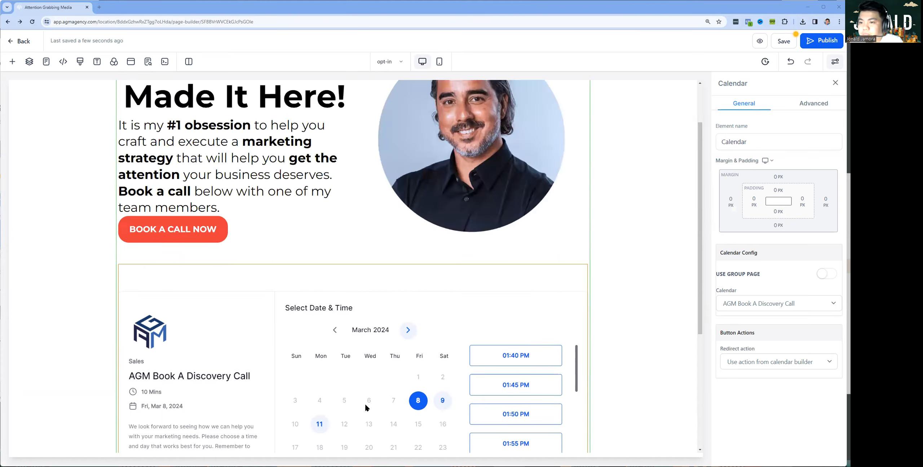
scroll(342, 253, down, 6)
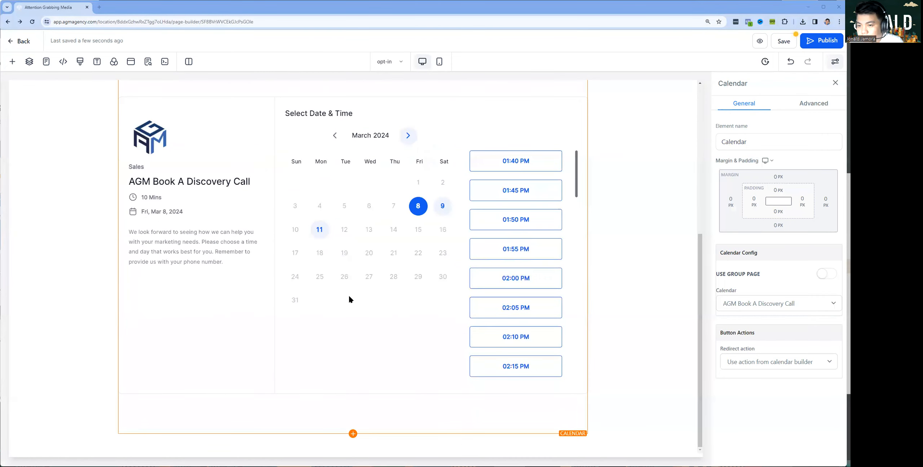
scroll(349, 294, up, 6)
scroll(349, 307, down, 6)
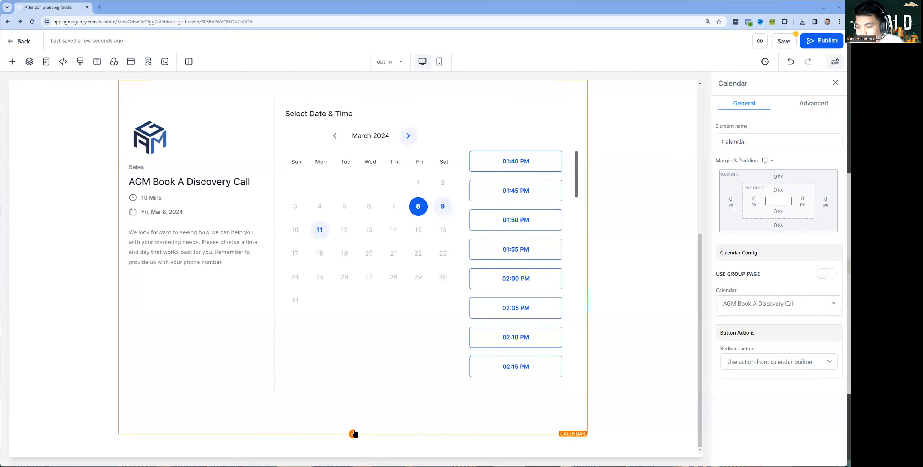
Clear the element search and add a 3 Column Row below the calendar
click(353, 433)
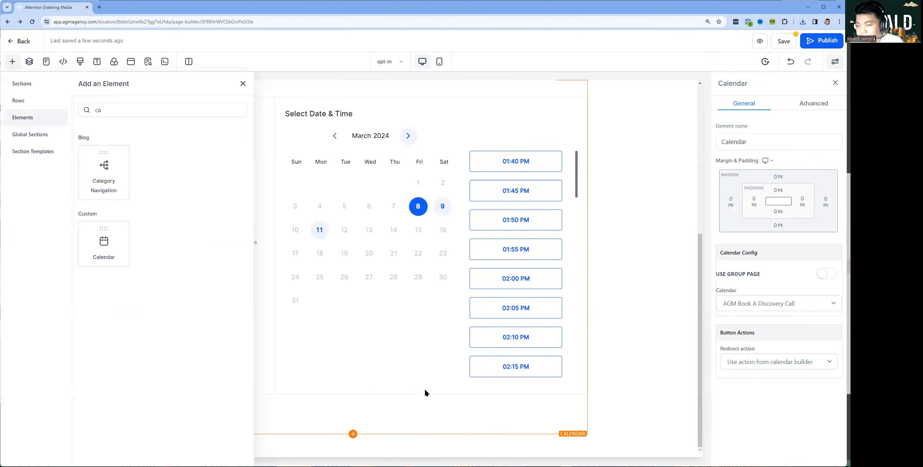
click(119, 104)
key(BackSpace)
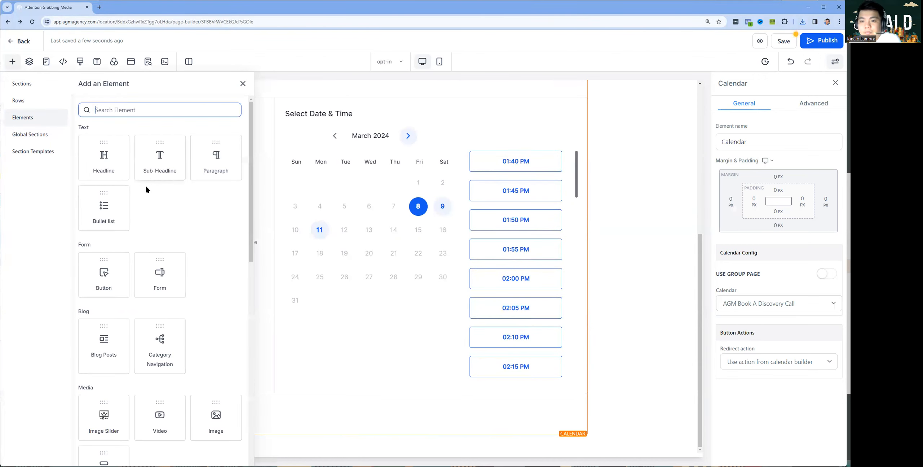
click(242, 84)
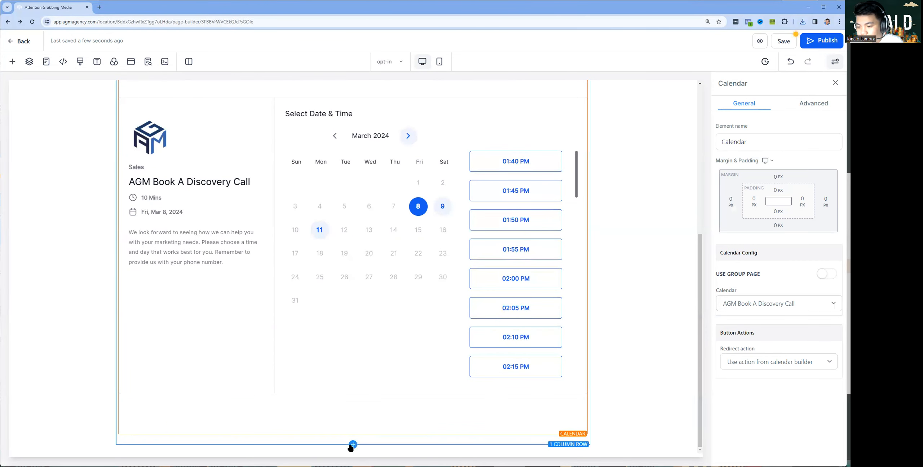
click(352, 444)
click(120, 178)
scroll(384, 315, down, 1)
Add an image to the first column and duplicate it into the second column
click(210, 418)
scroll(132, 223, down, 5)
click(206, 249)
scroll(344, 404, down, 2)
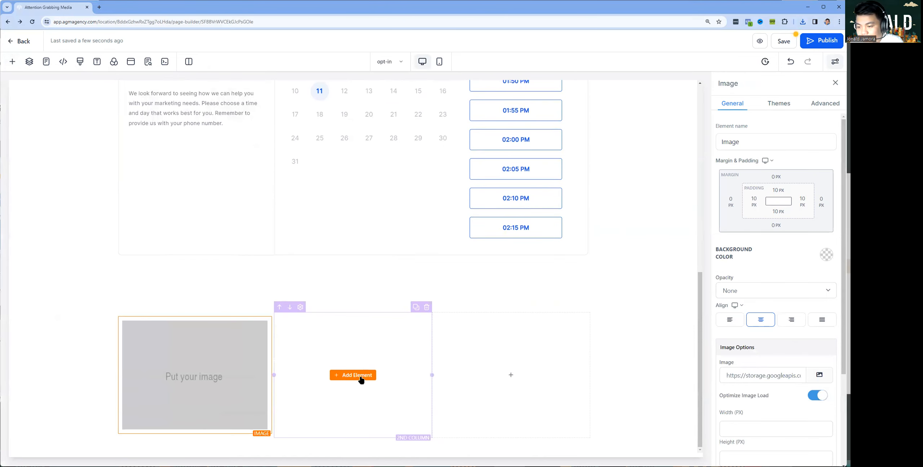
click(258, 312)
drag(246, 314, 480, 321)
Upload the Inc.5000 badge images and put the No. 438 badge in the first image
click(820, 375)
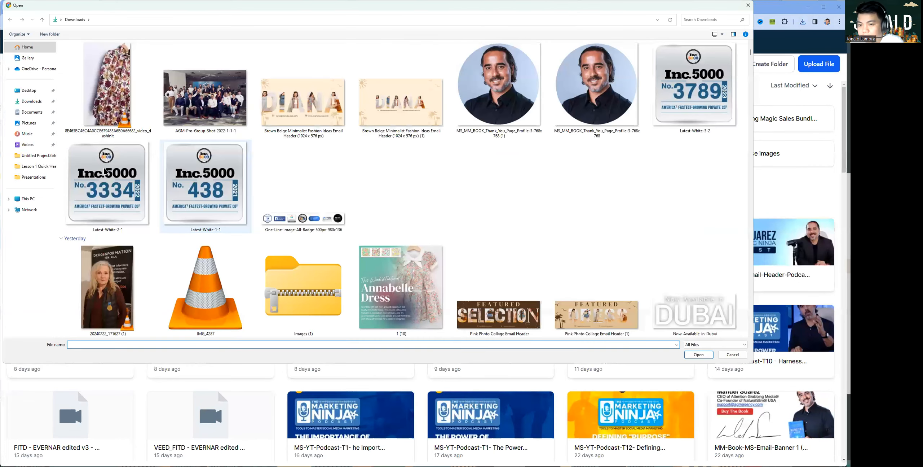
shift+click(296, 209)
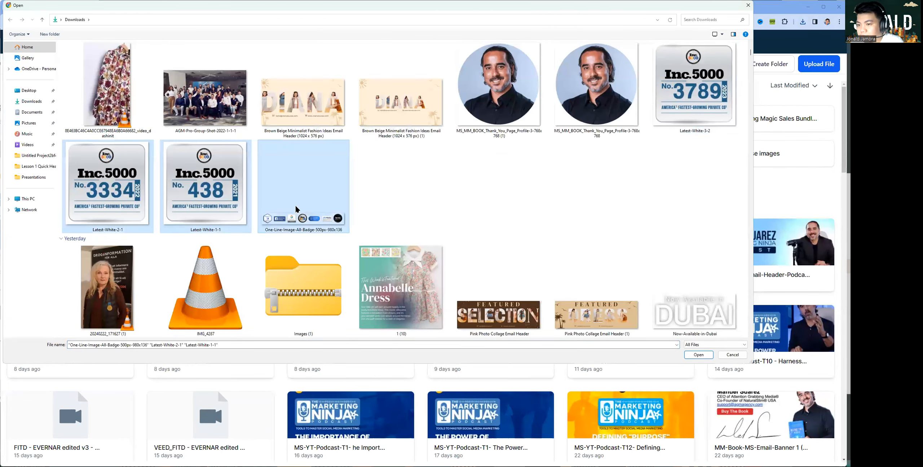
ctrl+click(663, 88)
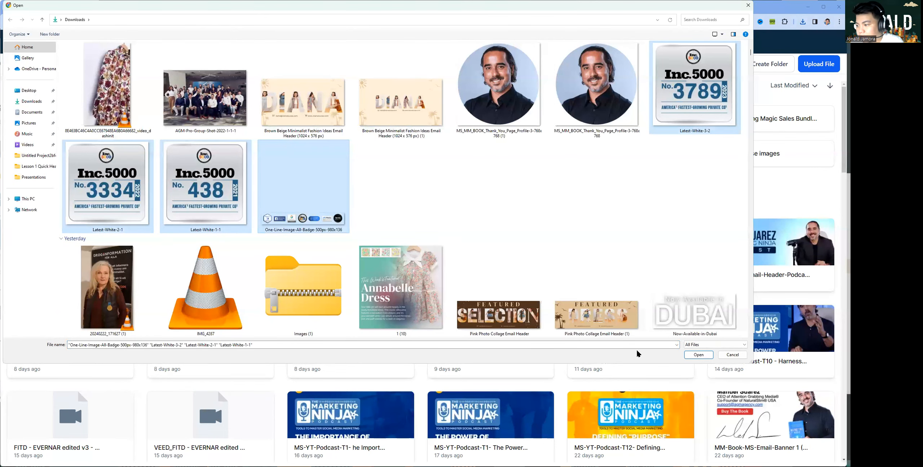
click(692, 355)
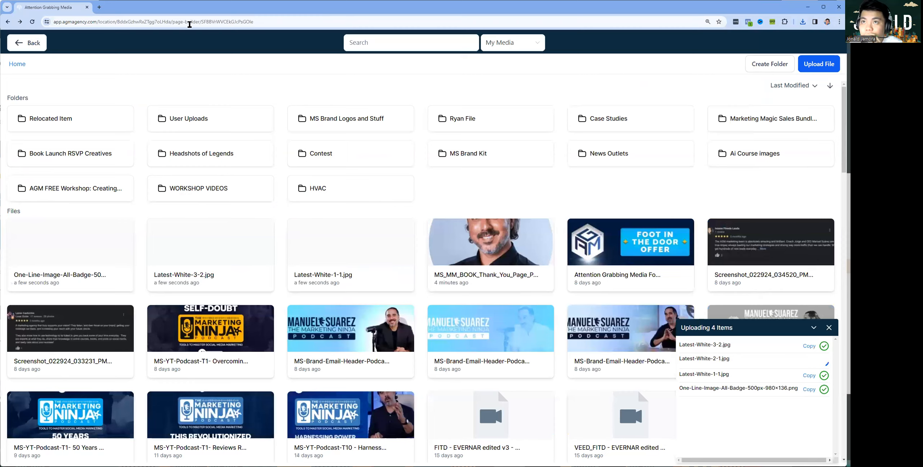
scroll(316, 203, down, 1)
scroll(272, 276, down, 1)
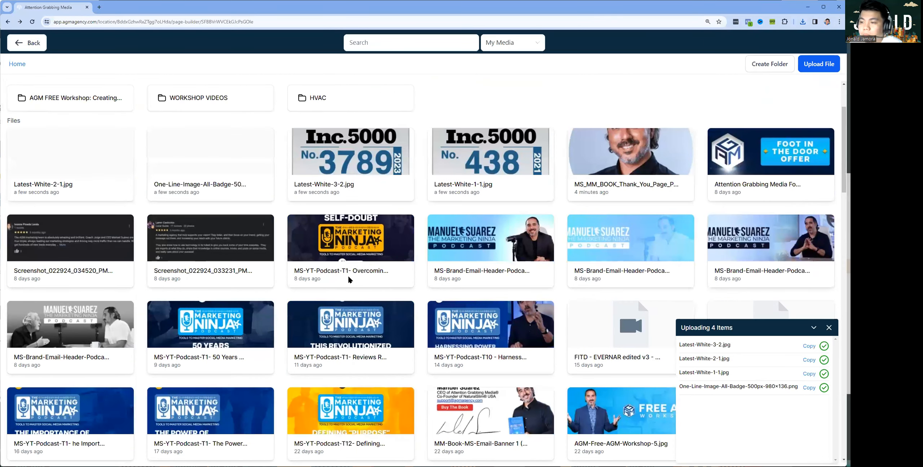
click(468, 156)
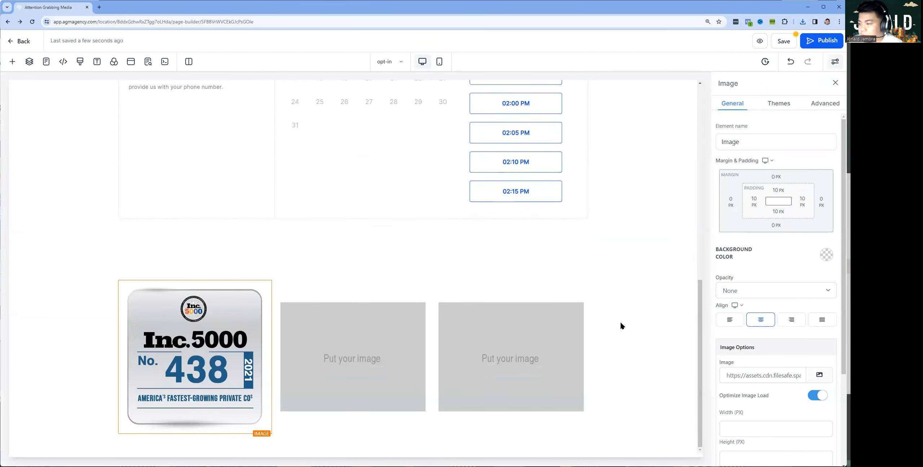
Set the second and third images to the Inc.5000 No. 3789 and No. 3334 badges
click(820, 375)
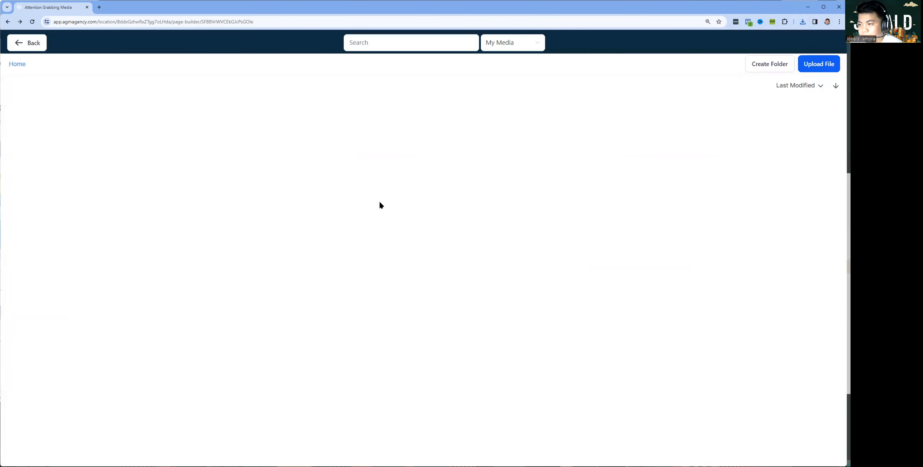
click(371, 235)
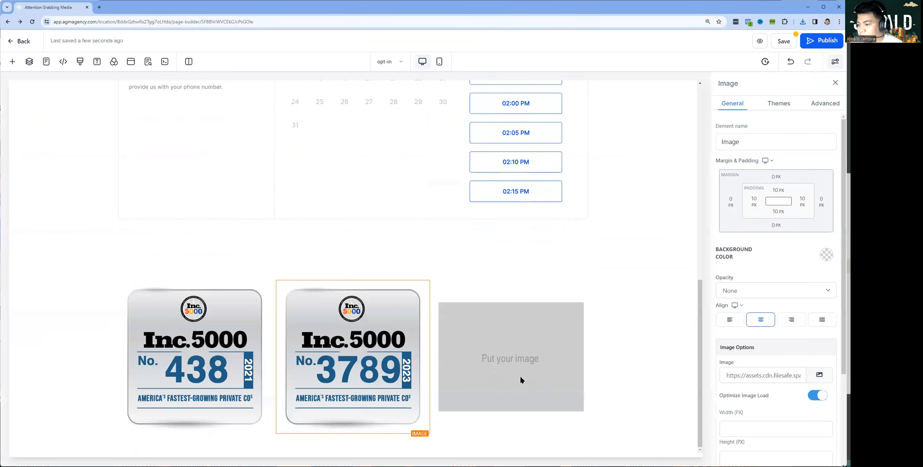
click(819, 375)
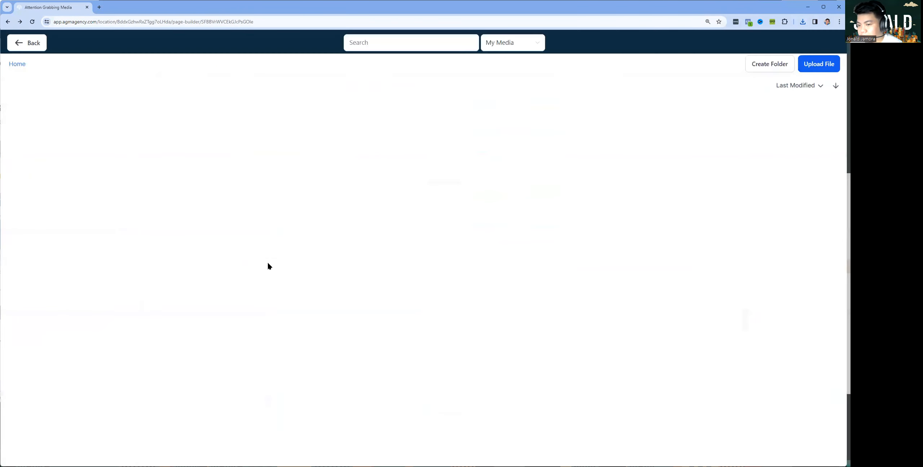
click(95, 261)
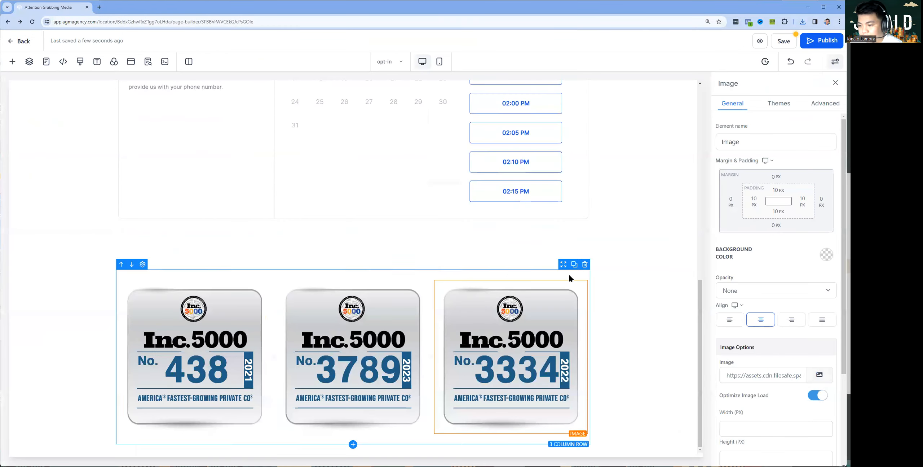
Open the first column's and the three-column row's settings to review the badge row
click(424, 261)
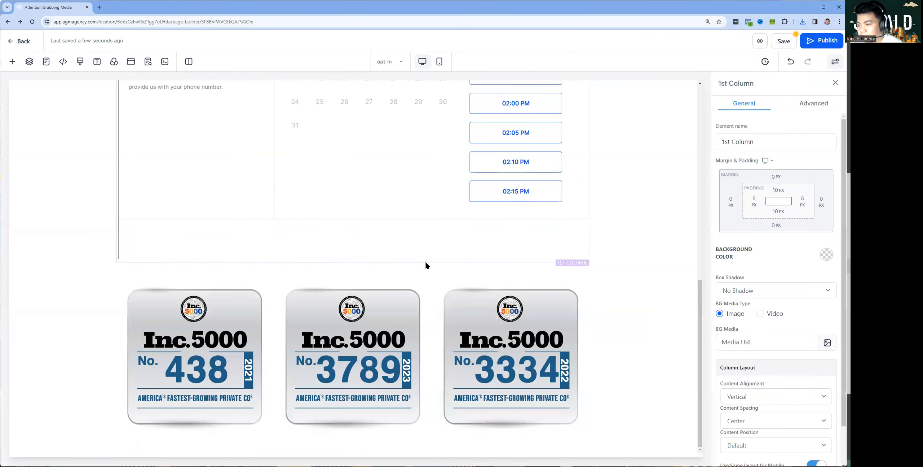
click(336, 269)
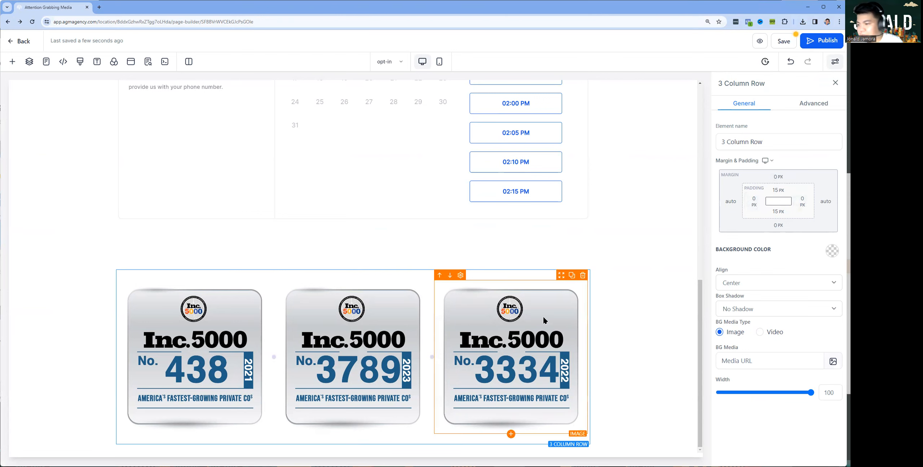
scroll(522, 273, up, 6)
scroll(522, 272, up, 2)
scroll(517, 272, down, 8)
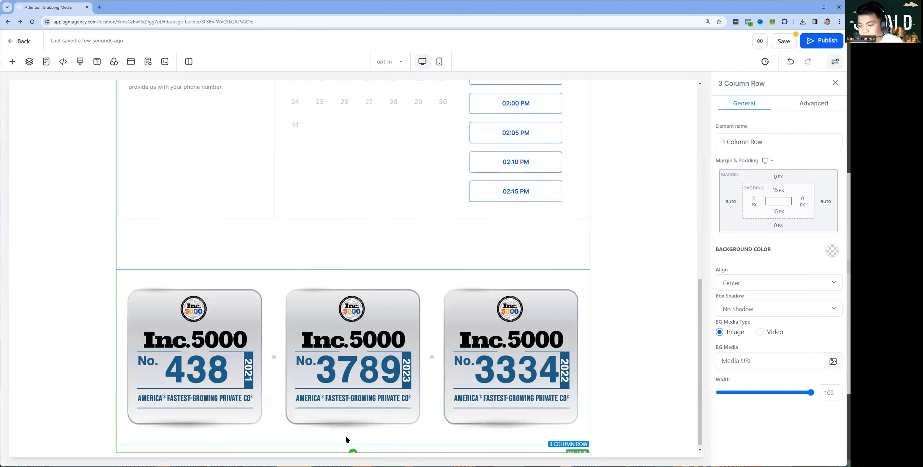
Add a 1 Column row with the one-line partner badge strip image from My Media, then open SEO Meta Data
click(352, 443)
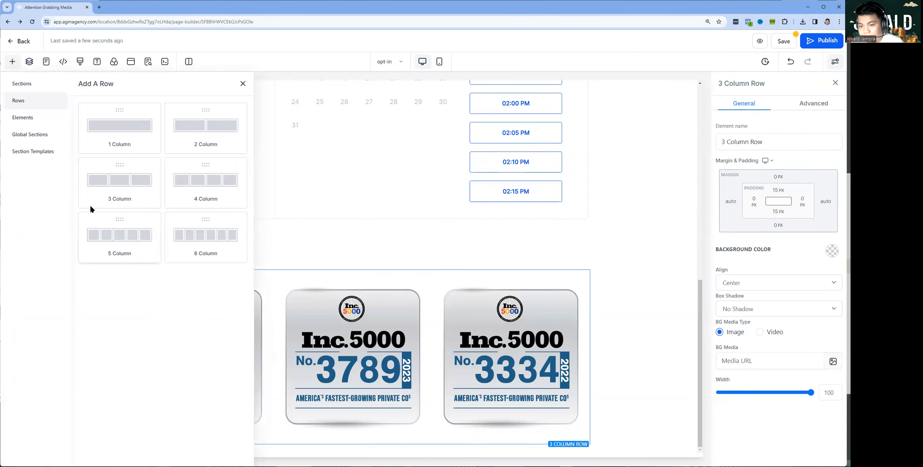
click(121, 140)
click(362, 411)
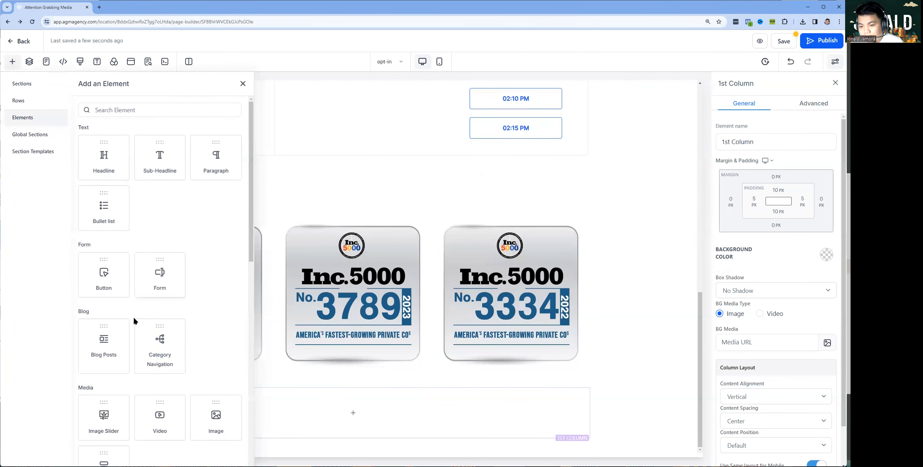
click(216, 418)
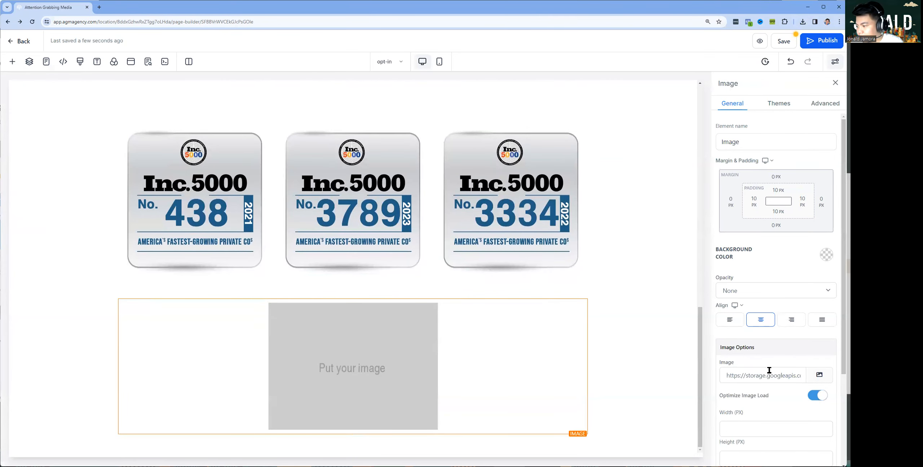
click(819, 375)
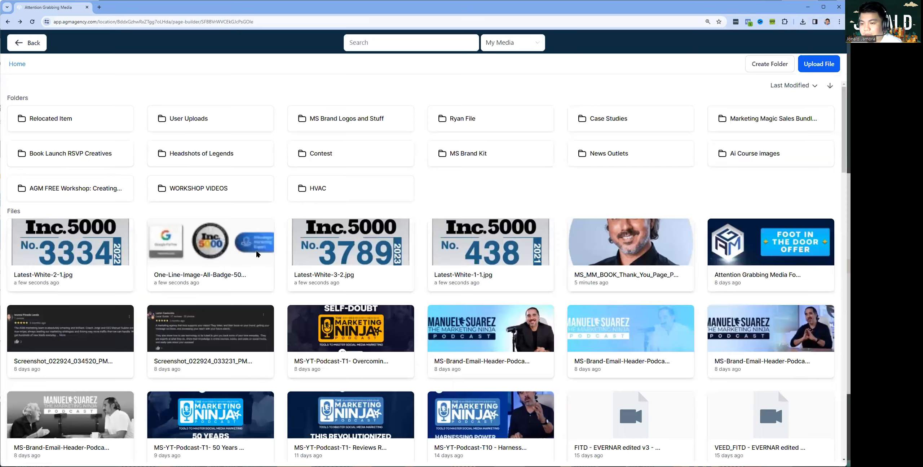
click(257, 254)
scroll(610, 240, up, 10)
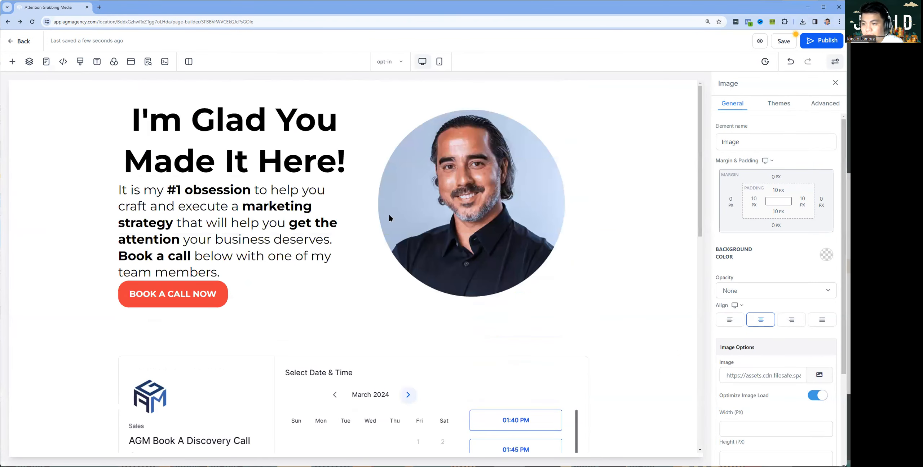
scroll(344, 200, down, 12)
scroll(342, 231, up, 8)
scroll(372, 258, down, 10)
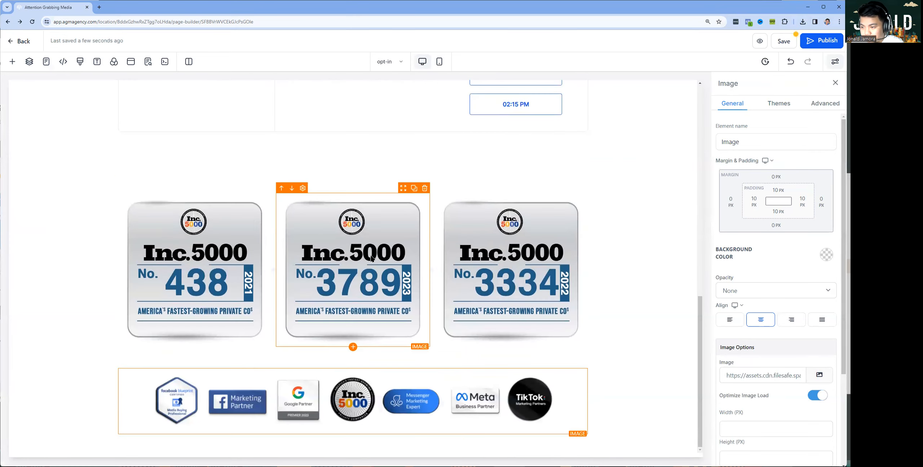
click(788, 41)
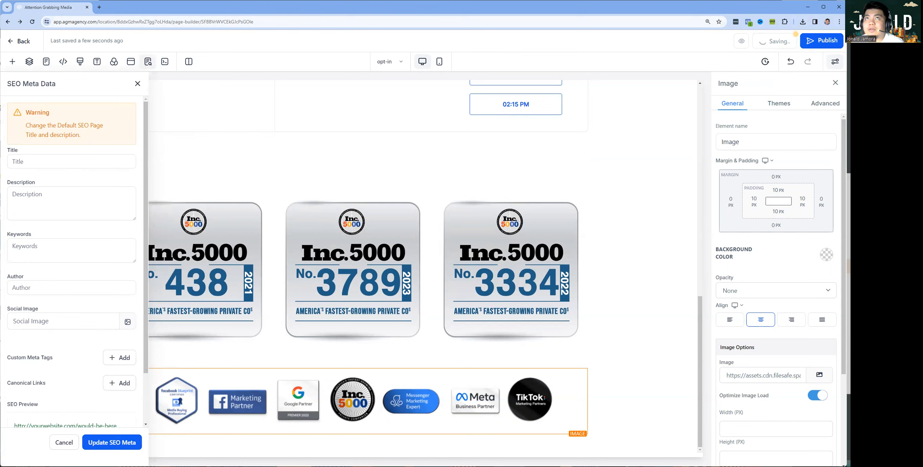
Enter the SEO title 'Attention Grabbing Media Book An Appointment' and paste the marketing description
click(51, 164)
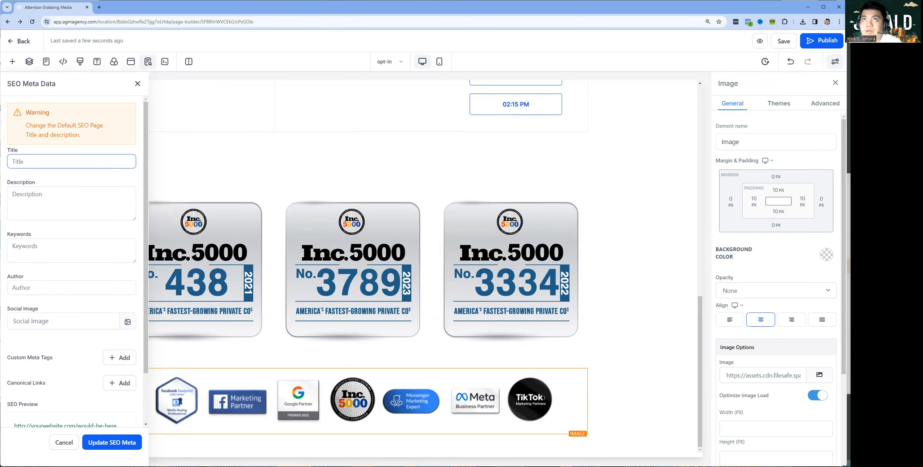
click(52, 166)
text(Attention Grabbing Media B)
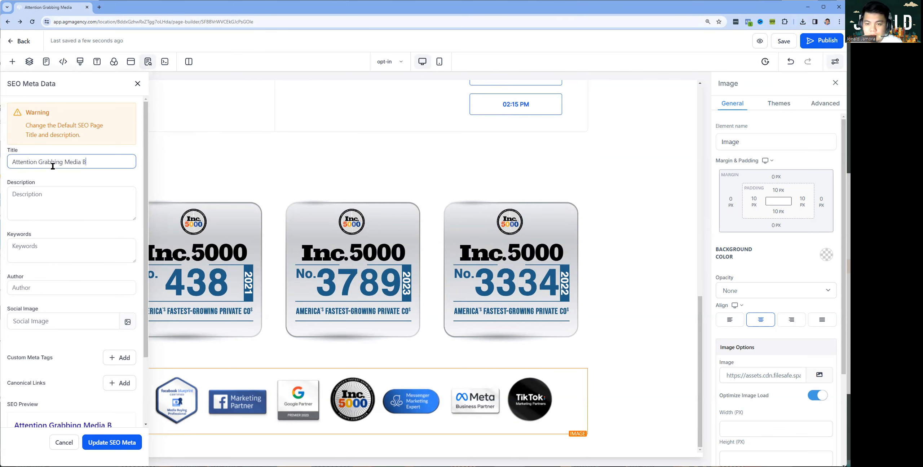
text(ook An Appointment)
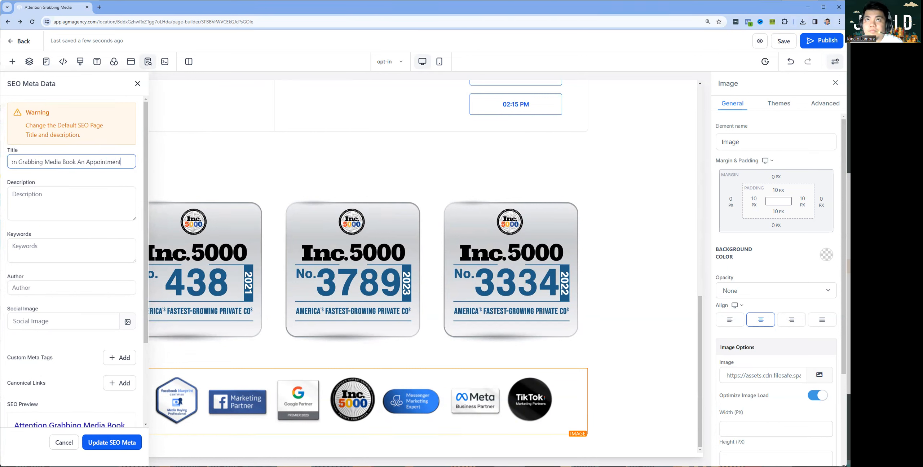
key(alt+Tab)
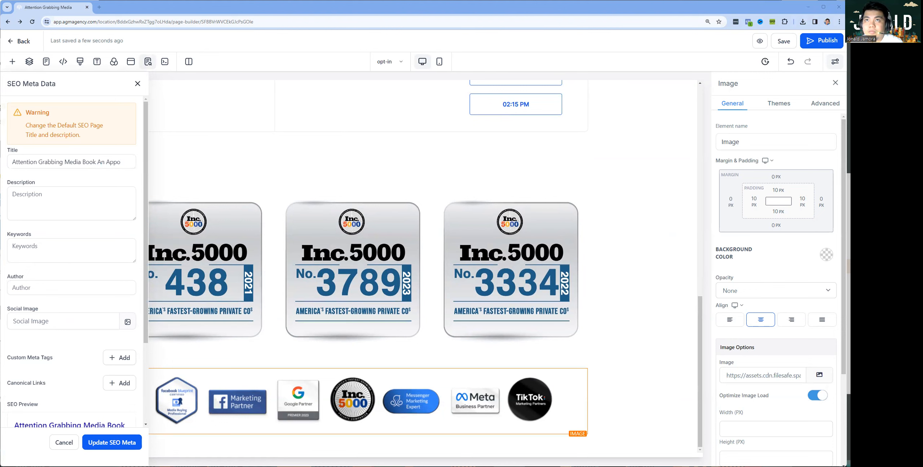
click(72, 216)
text(It is my #1 obsession to help you craft and execute a marketing strategy that will help you get the attention your business deserves.)
Fill in keywords and author, set the headshot as social image, and update the SEO meta
click(62, 217)
text(Marke)
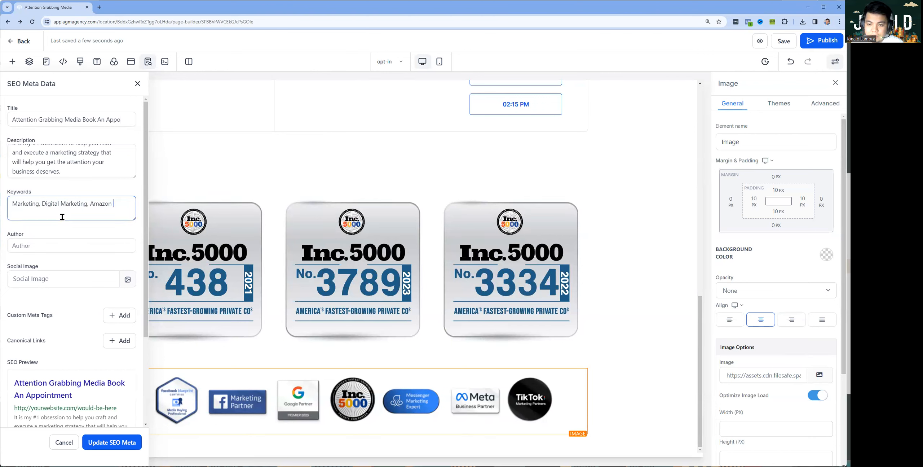
click(66, 241)
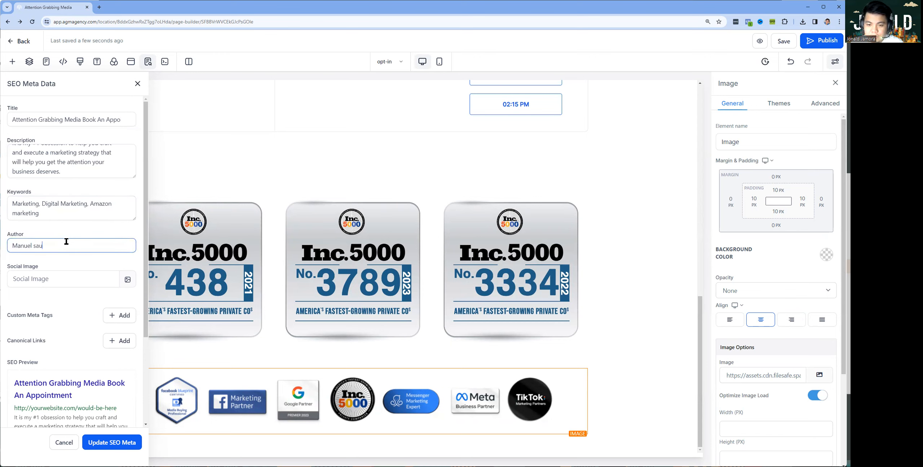
text(Saurez)
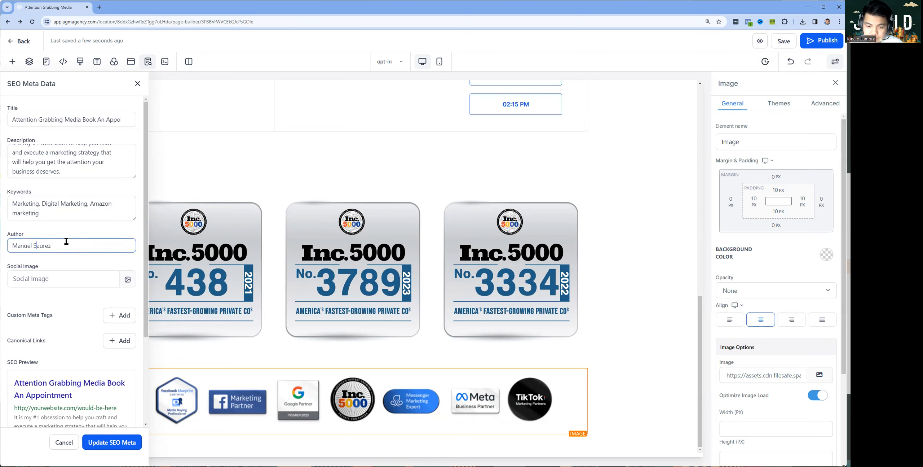
click(97, 281)
click(128, 281)
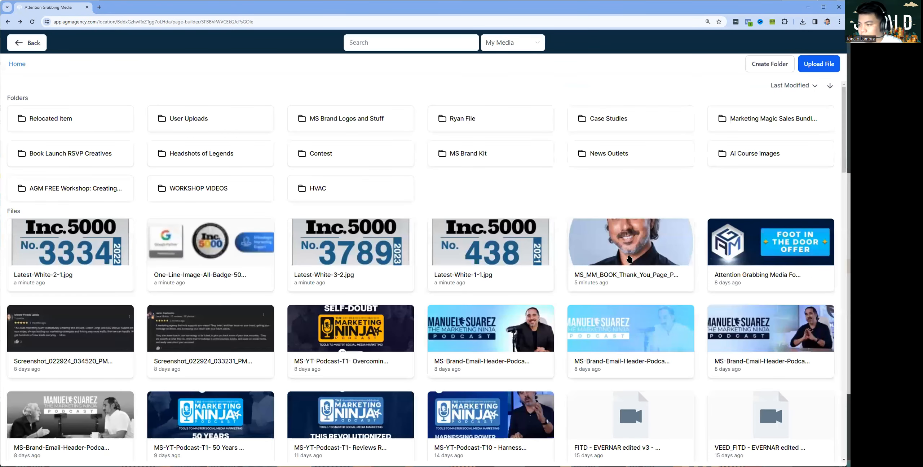
click(662, 247)
scroll(75, 318, down, 6)
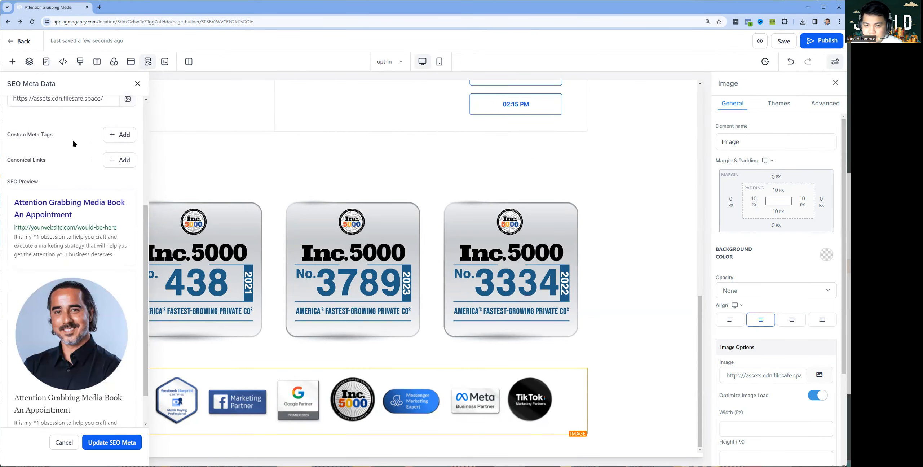
scroll(61, 157, down, 1)
click(133, 442)
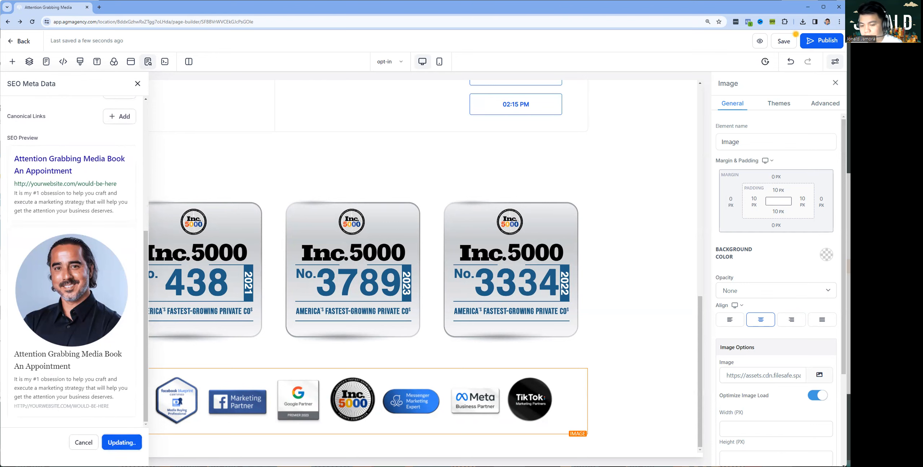
Save and publish the opt-in page
click(784, 44)
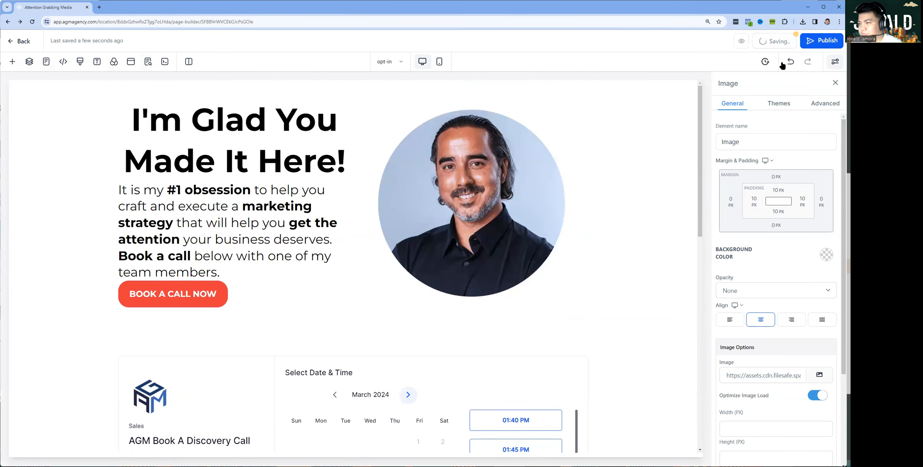
click(817, 43)
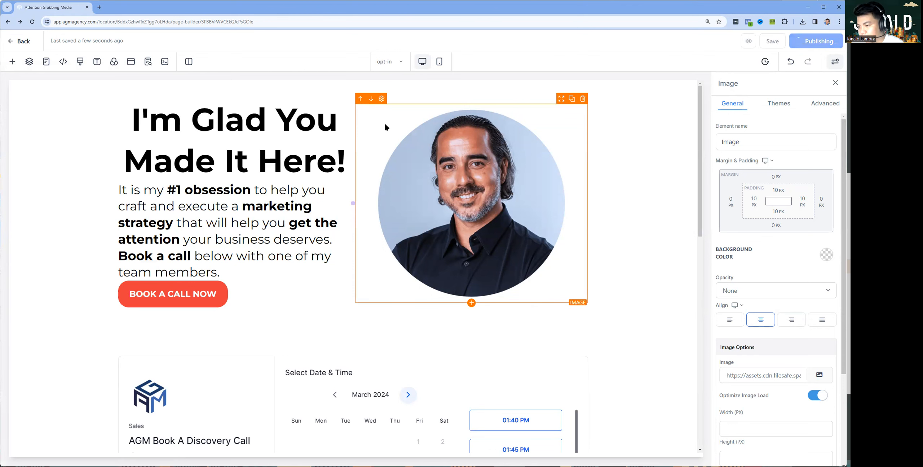
scroll(334, 338, down, 8)
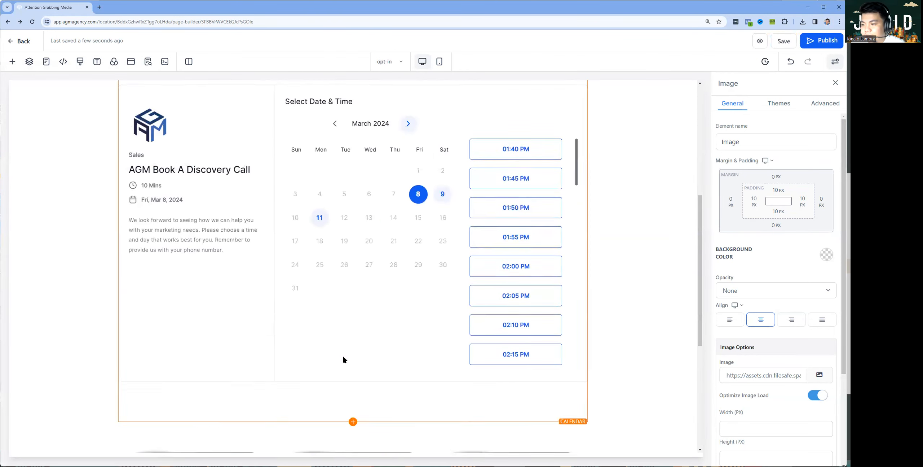
scroll(342, 354, up, 7)
scroll(401, 147, up, 1)
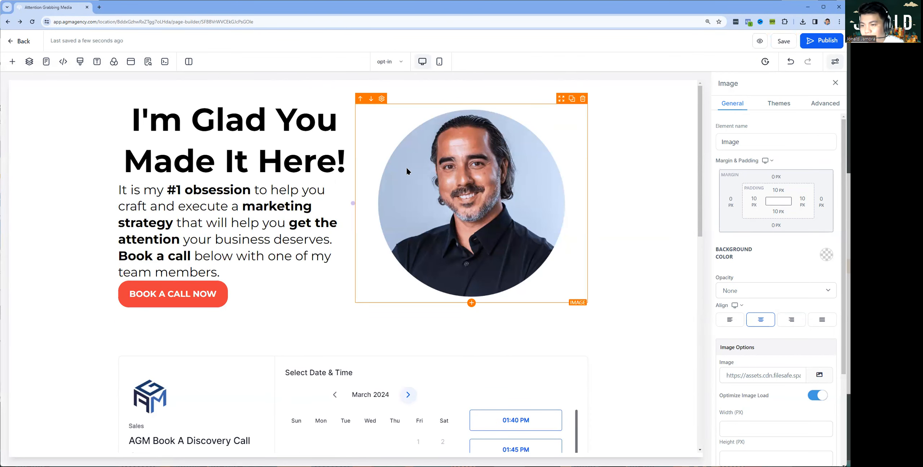
In Mobile Mode set the headline font size to 35, then go back to Desktop Mode
click(438, 61)
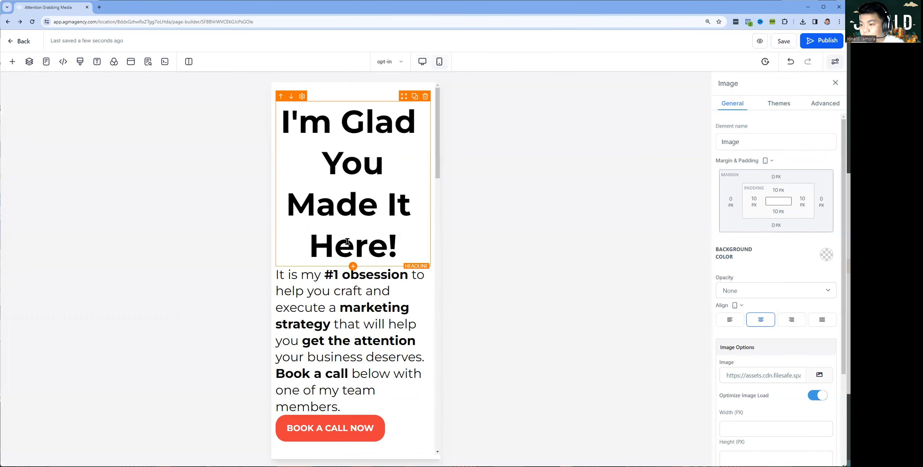
scroll(360, 265, down, 10)
scroll(361, 265, down, 12)
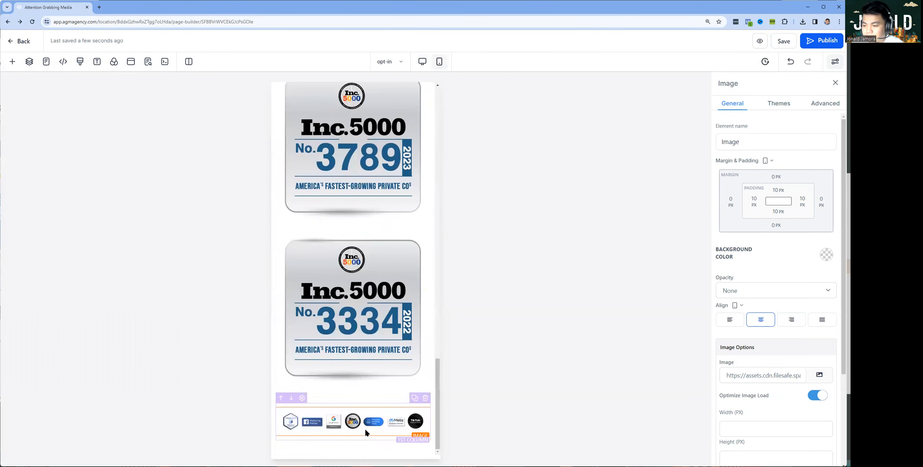
scroll(363, 422, up, 16)
scroll(359, 409, up, 6)
click(367, 211)
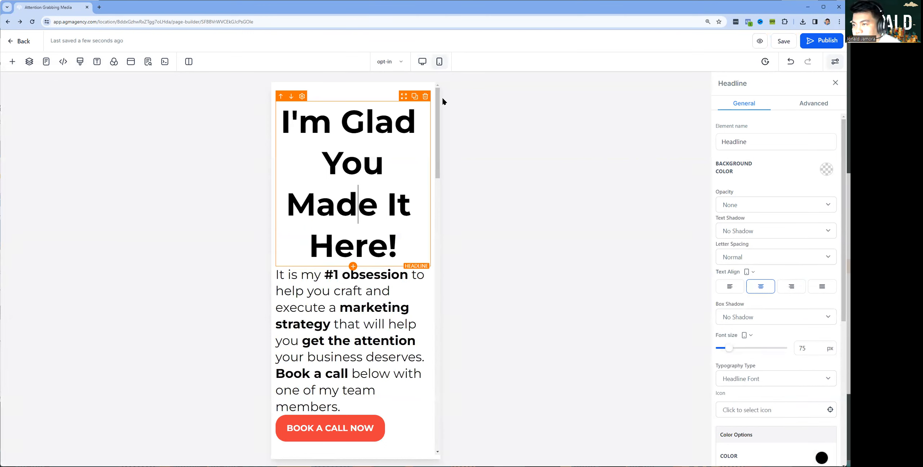
double_click(801, 348)
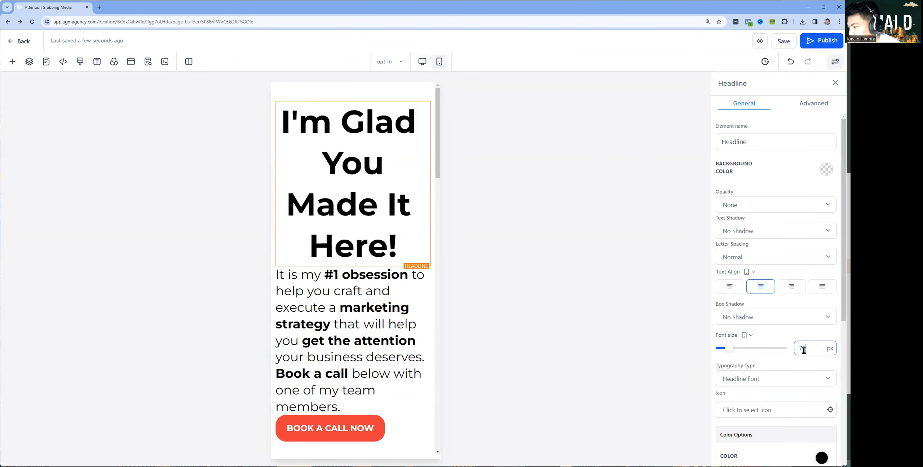
text(35)
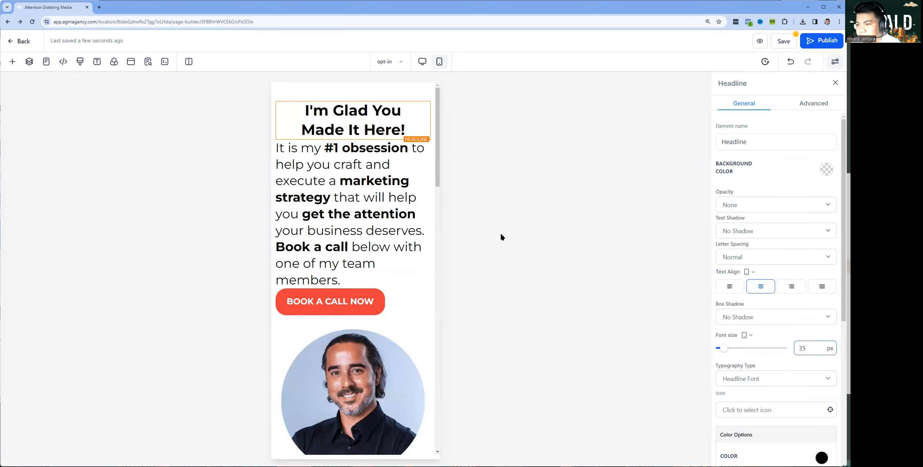
click(420, 62)
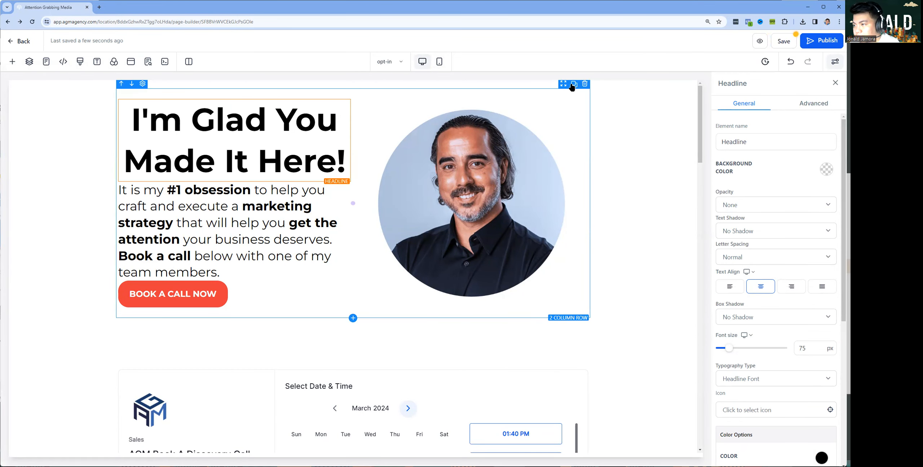
Duplicate the hero row and set the original row's visibility to desktop only
click(573, 84)
click(551, 97)
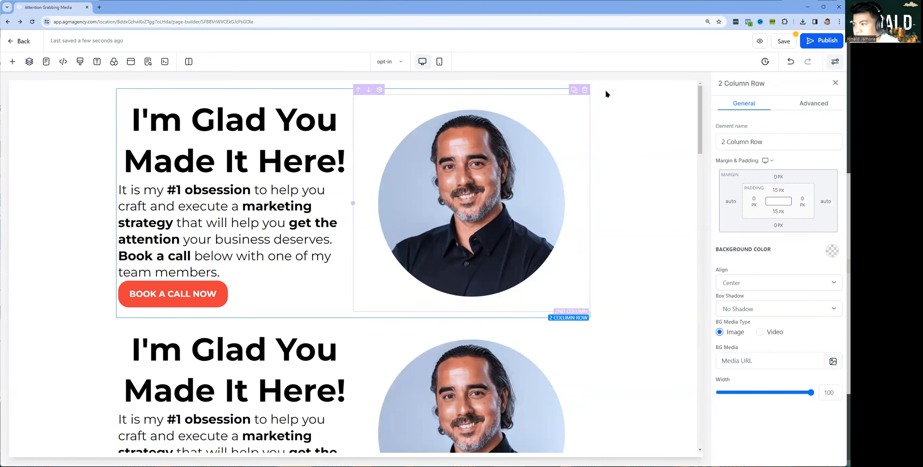
click(814, 103)
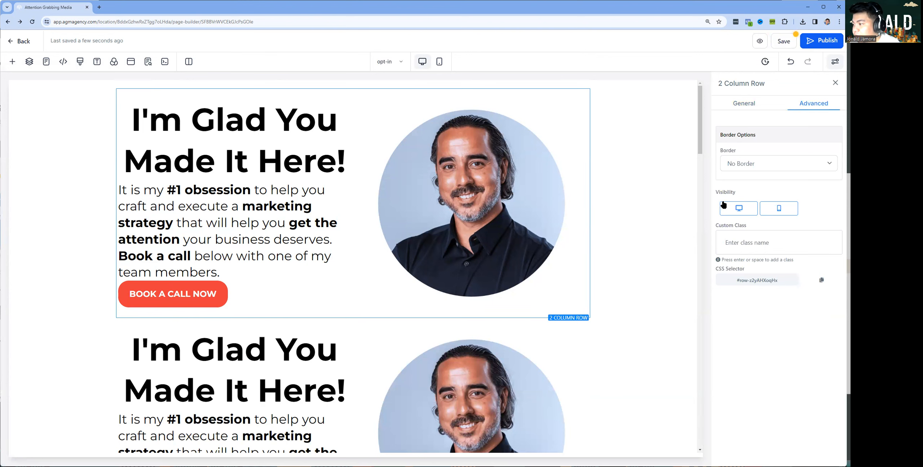
click(765, 209)
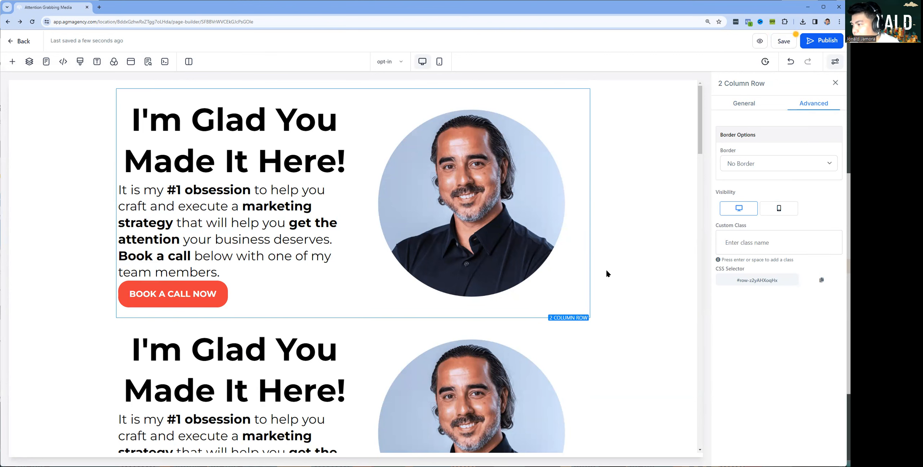
Set the duplicated welcome row to mobile only and preview the mobile layout
scroll(607, 273, down, 5)
click(521, 137)
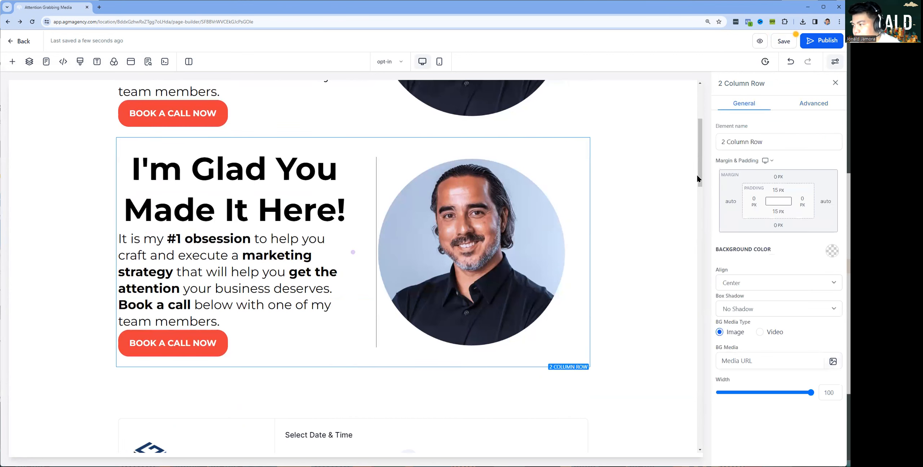
click(814, 103)
click(739, 208)
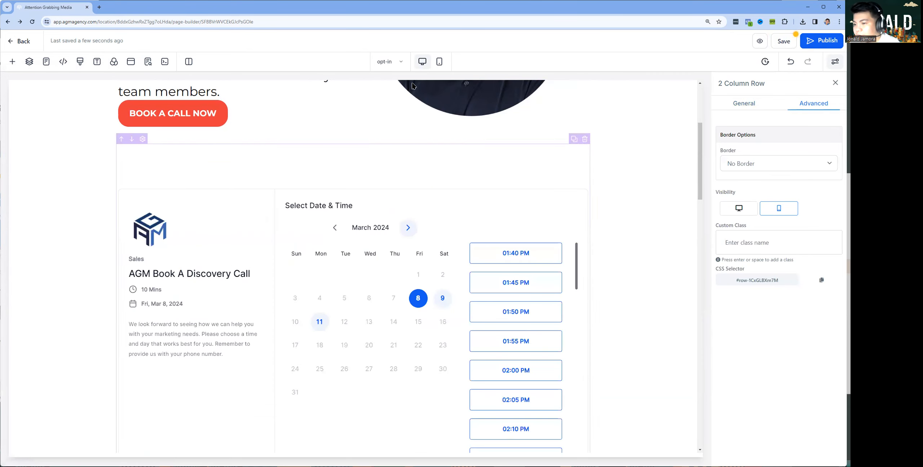
click(439, 61)
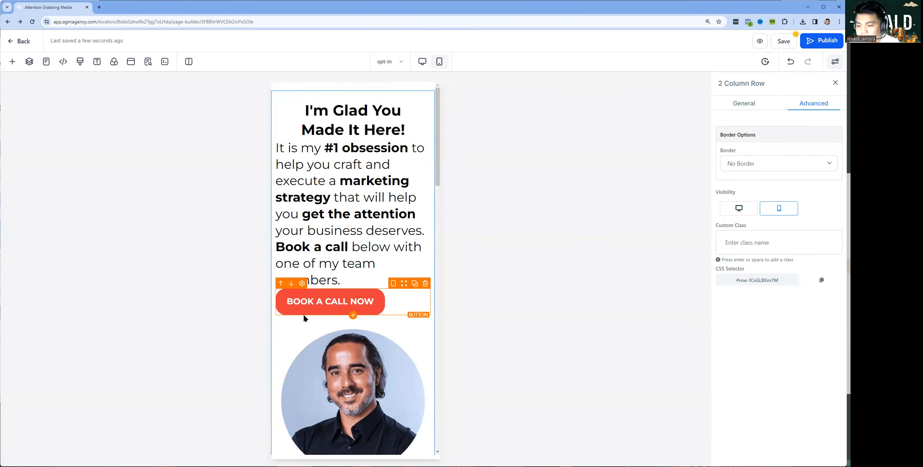
Move the headline above the portrait photo and set its font size to 45
click(281, 315)
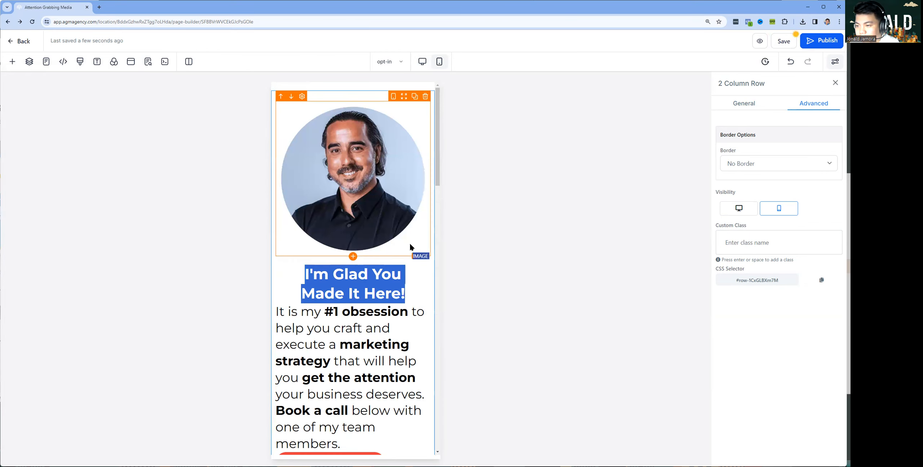
click(351, 293)
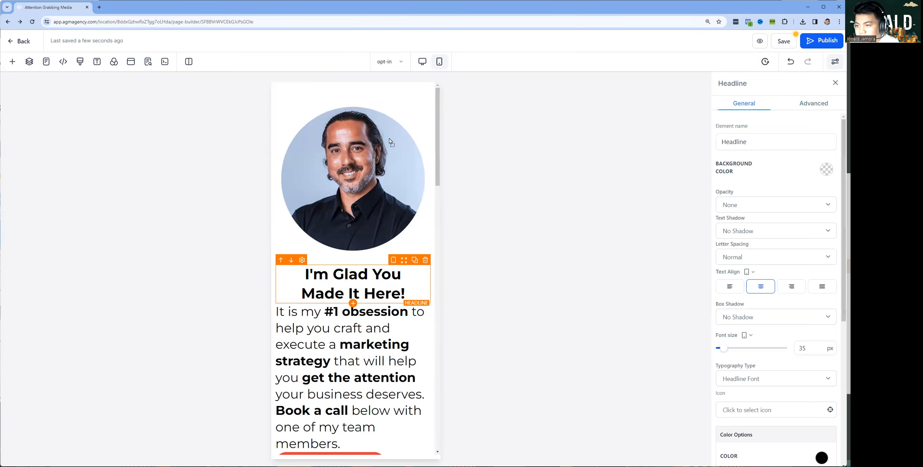
drag(390, 138, 390, 139)
double_click(795, 348)
text(45)
Set the body text paragraph to 18 px and centre-align it
click(387, 323)
click(805, 348)
double_click(802, 348)
text(18)
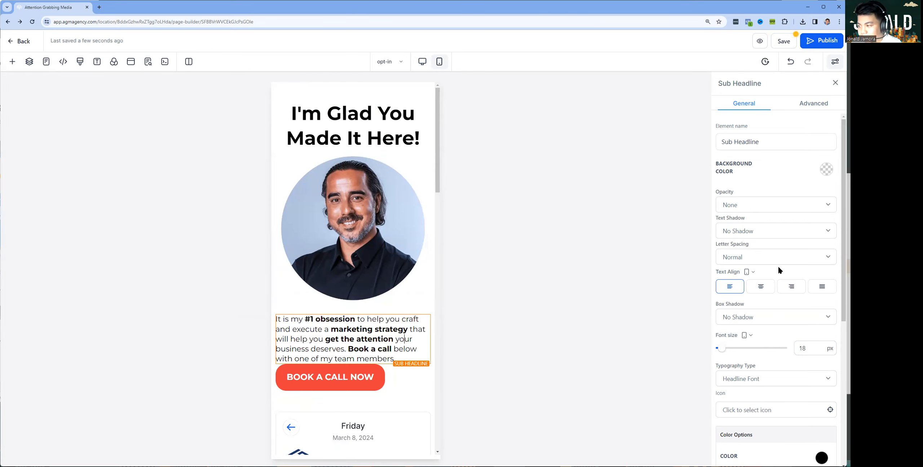
click(761, 286)
Centre the BOOK A CALL NOW button and give it a 10 px top margin
click(397, 377)
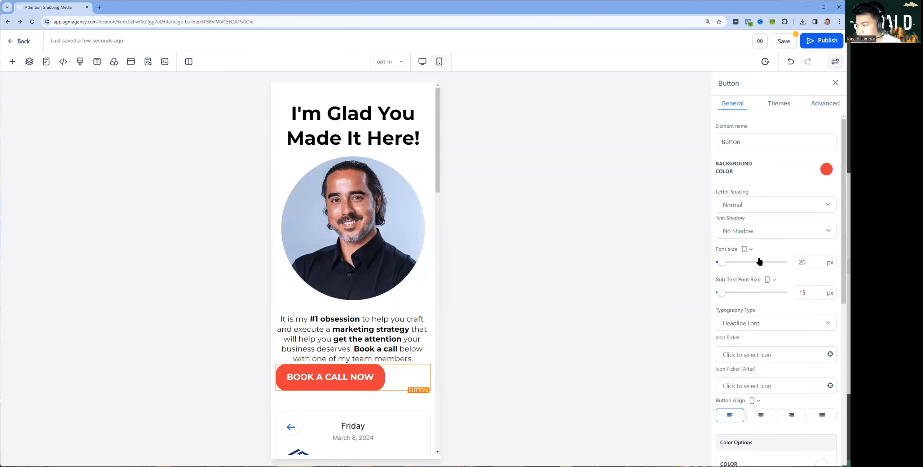
scroll(775, 251, down, 5)
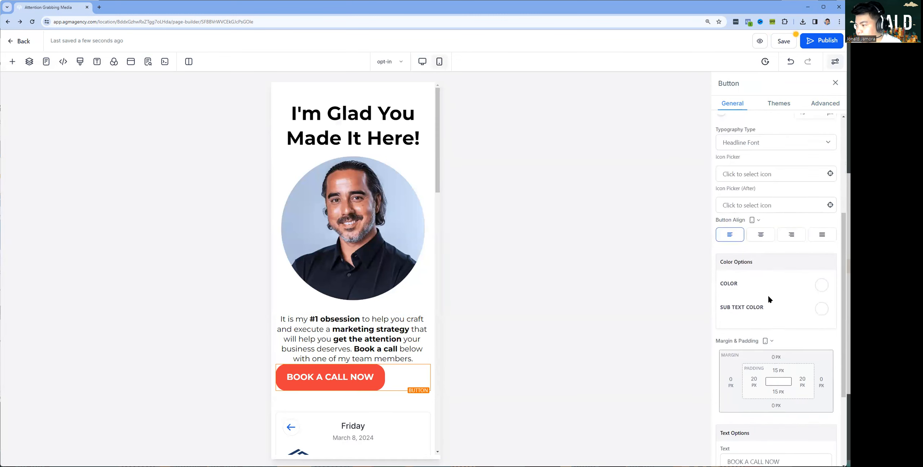
click(766, 236)
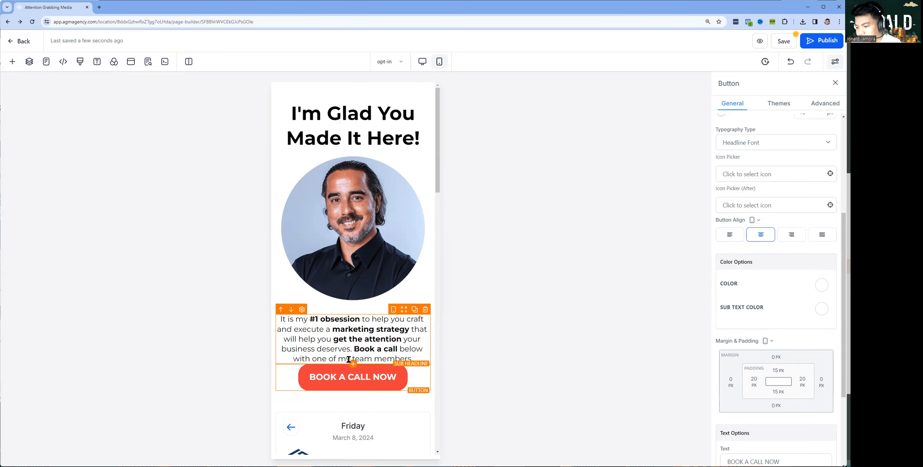
click(772, 357)
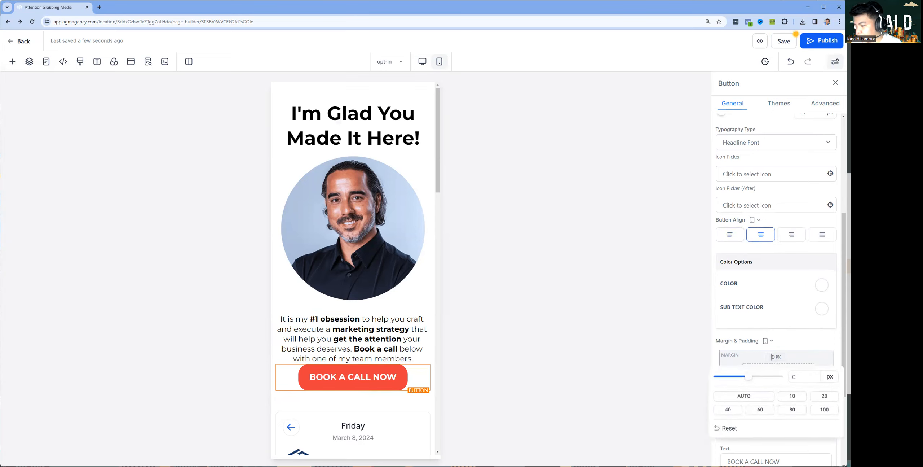
click(812, 396)
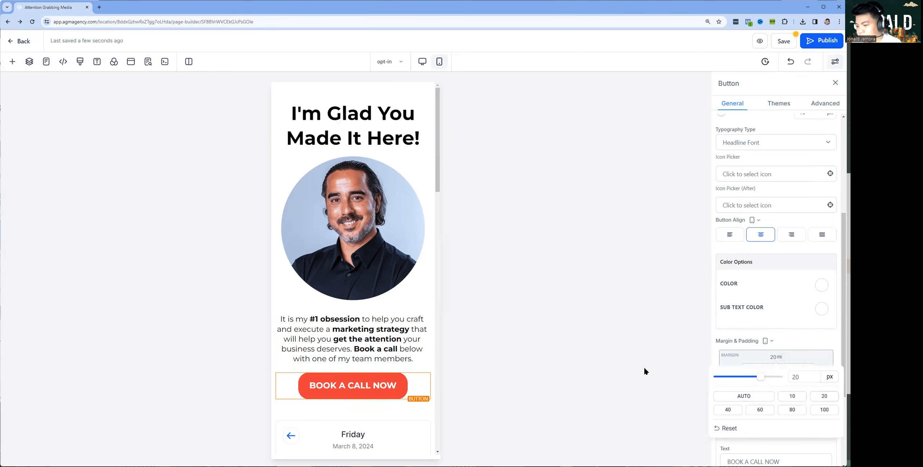
click(792, 397)
click(536, 293)
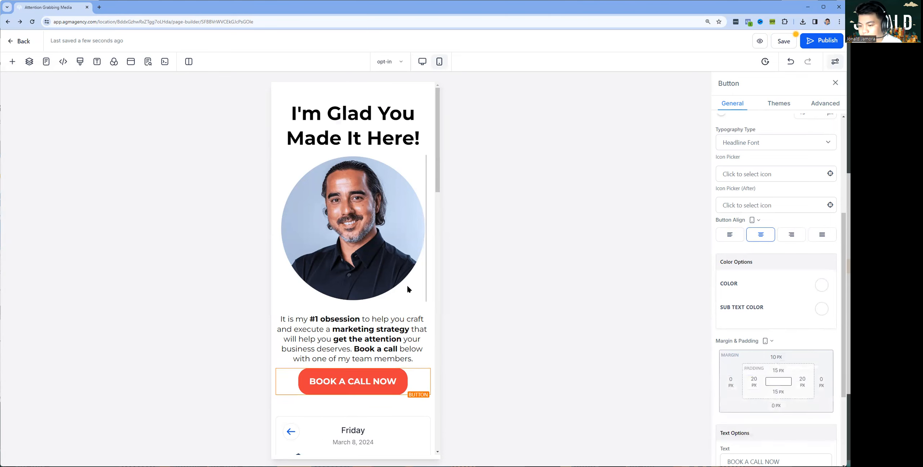
scroll(310, 219, down, 3)
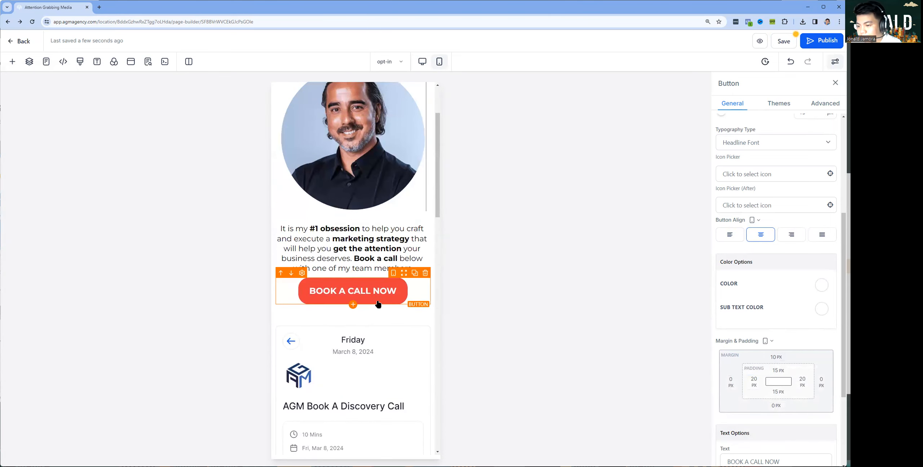
scroll(377, 303, down, 3)
scroll(378, 303, down, 10)
scroll(367, 333, up, 13)
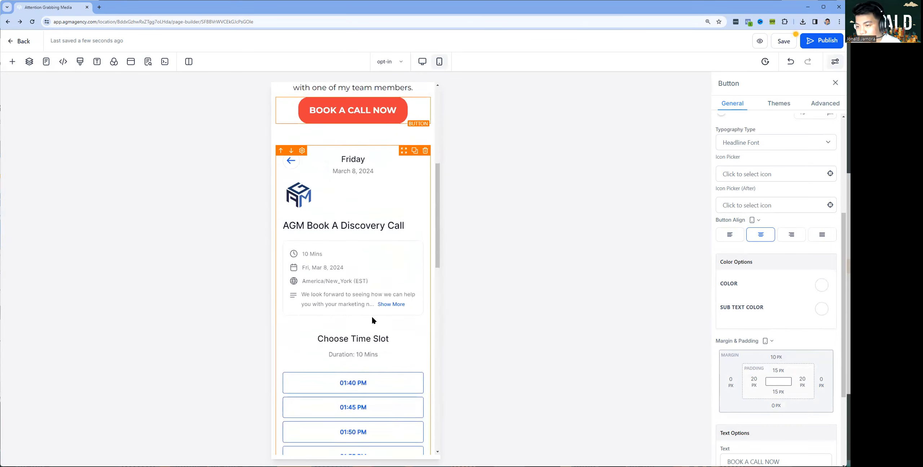
scroll(801, 371, down, 3)
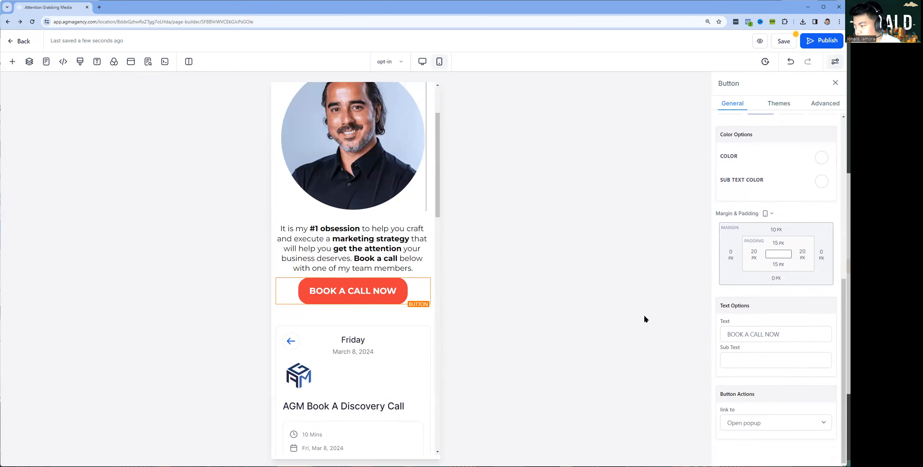
Make the mobile BOOK A CALL NOW button scroll to the Calendar element
click(771, 424)
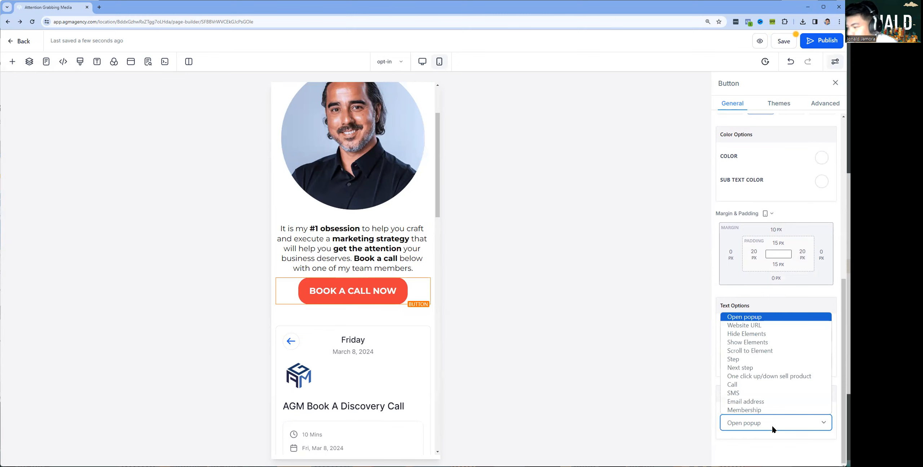
click(760, 351)
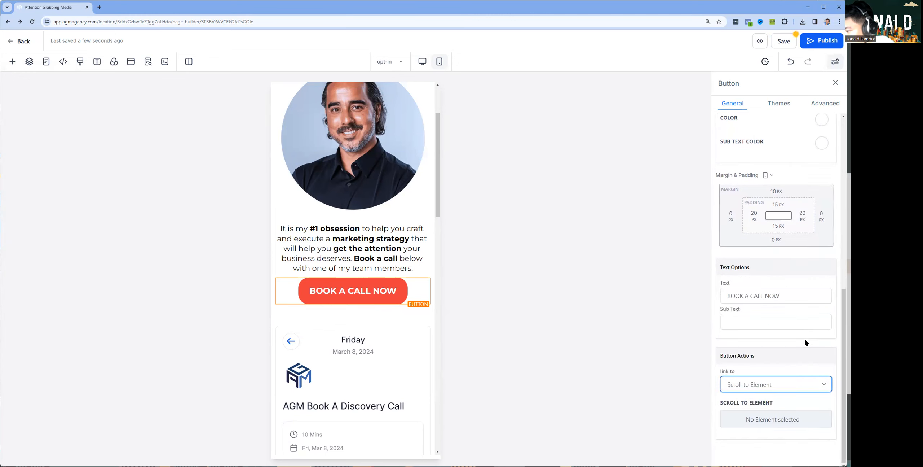
click(765, 422)
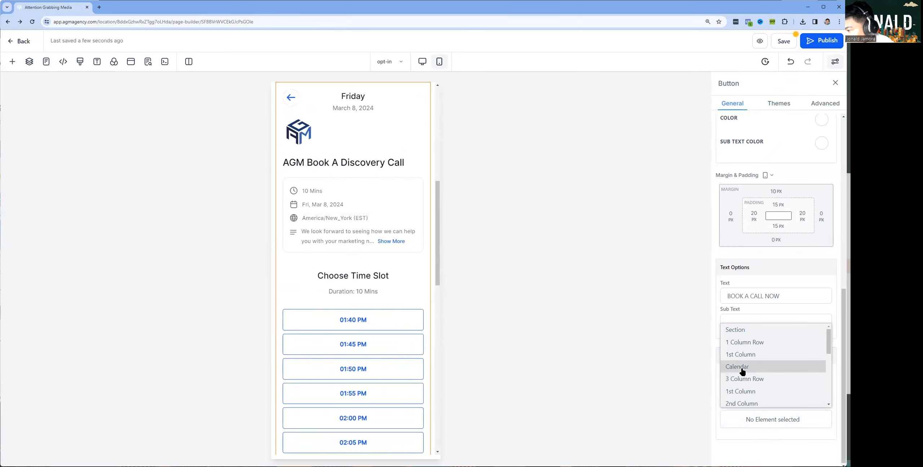
click(741, 366)
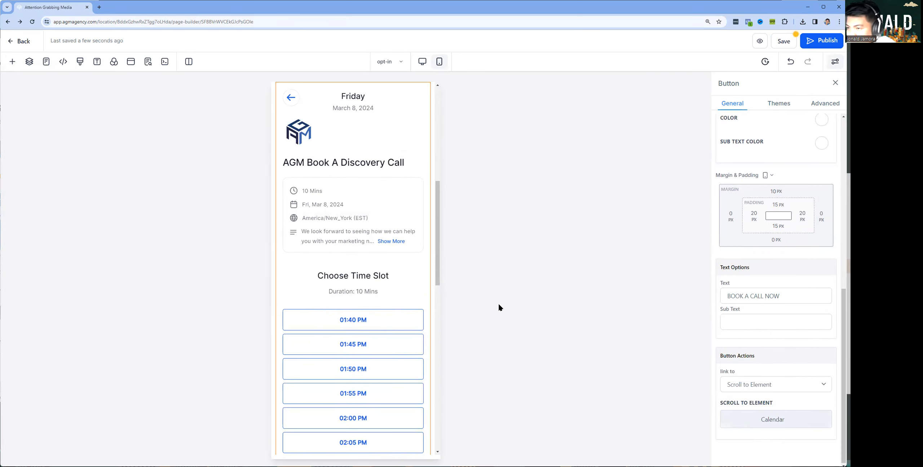
Make the desktop BOOK A CALL NOW button scroll to the Calendar, then save the page
click(422, 62)
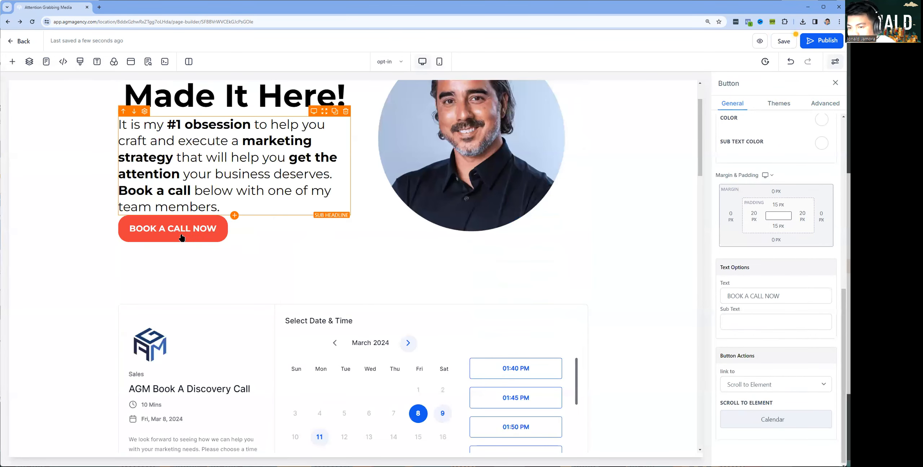
click(182, 237)
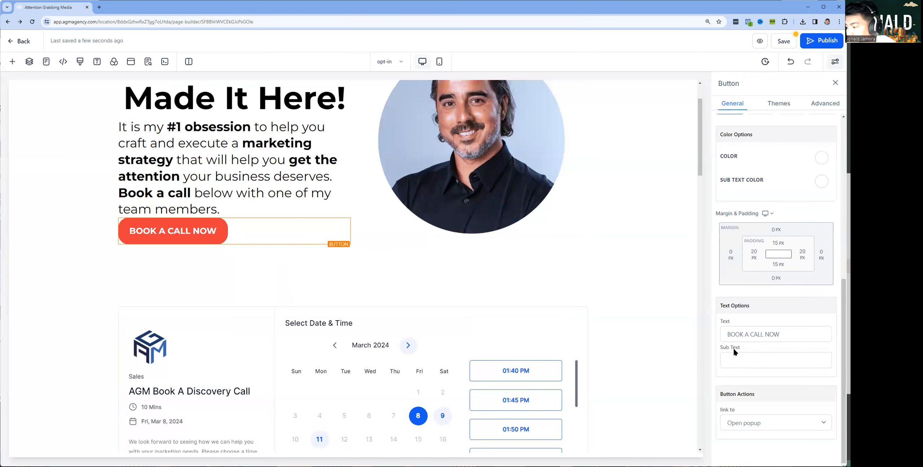
click(757, 420)
click(760, 350)
click(771, 418)
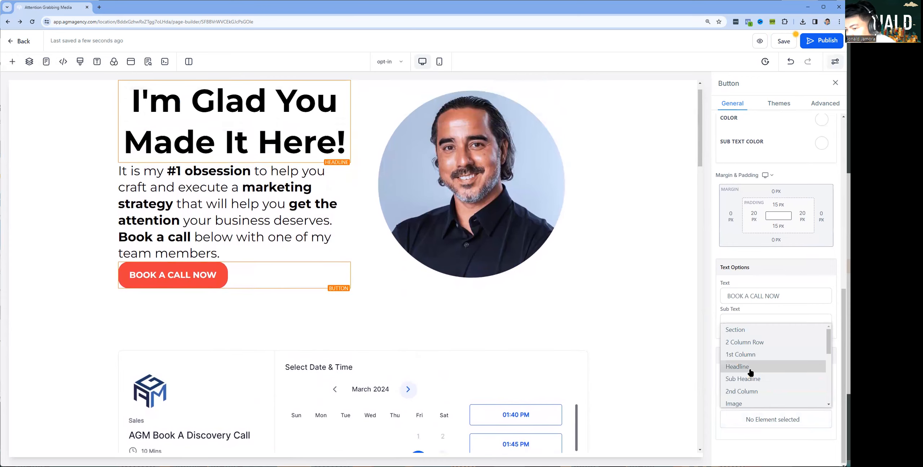
scroll(755, 371, down, 2)
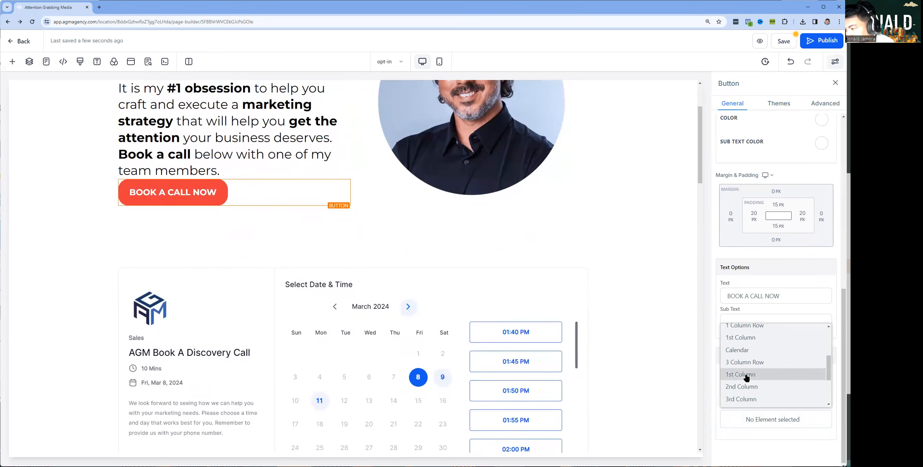
click(751, 355)
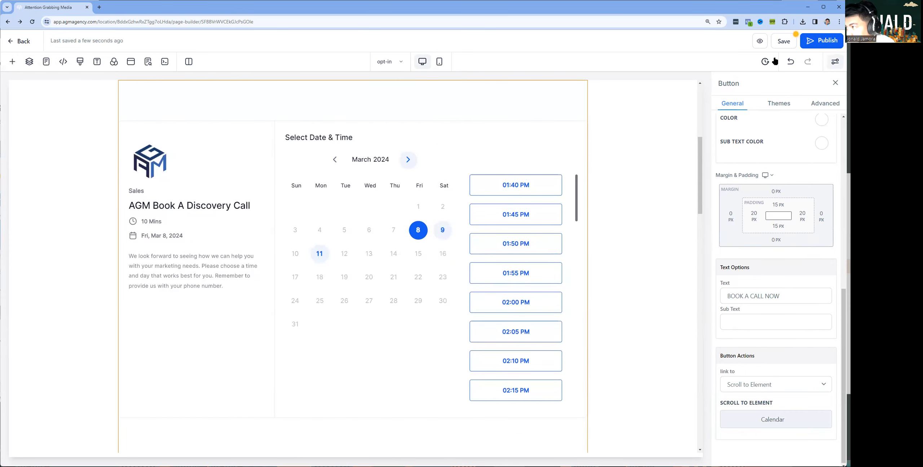
click(779, 40)
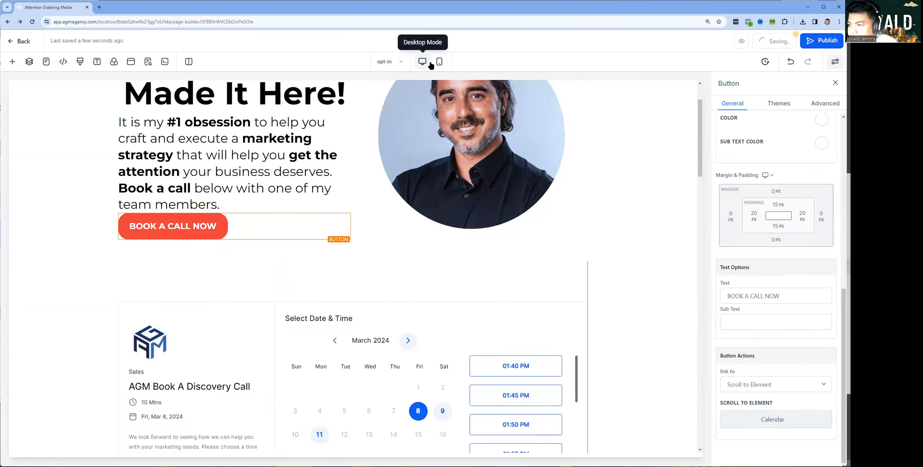
click(439, 61)
scroll(389, 200, down, 5)
scroll(389, 201, down, 10)
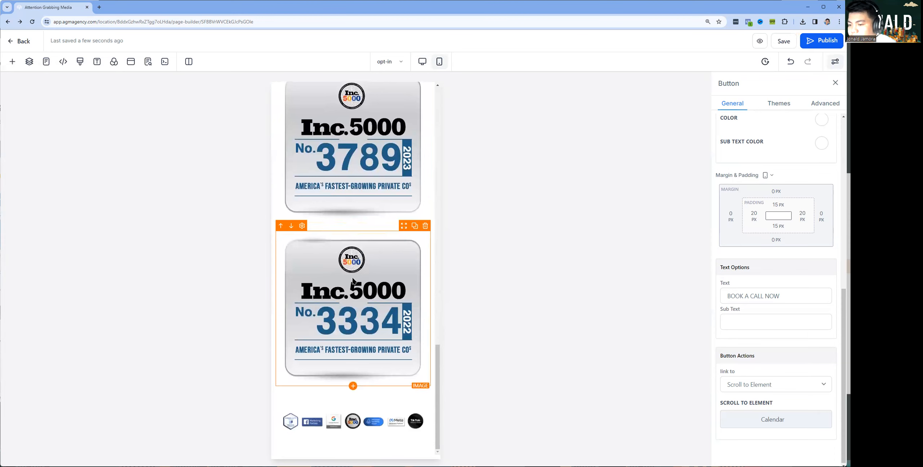
Set the Inc.5000 438 badge's width to 200 px
scroll(362, 252, up, 5)
click(329, 184)
click(769, 304)
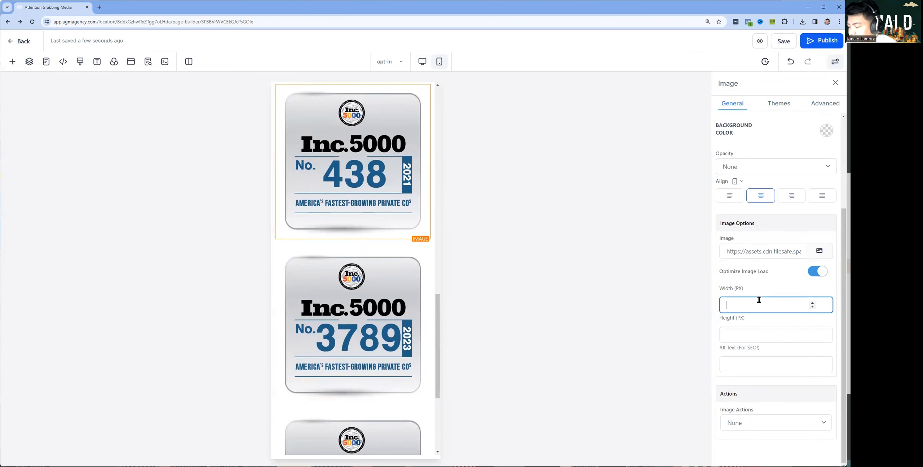
text(250)
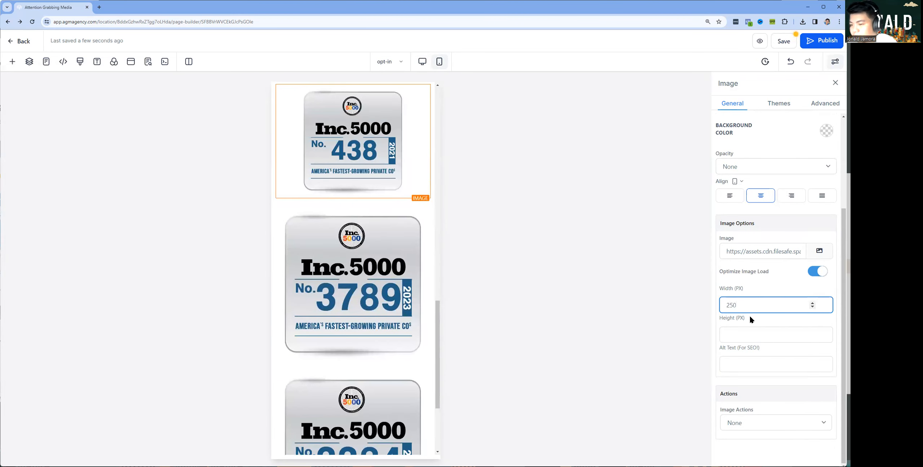
key(BackSpace)
key(BackSpace)
key(BackSpace)
text(150)
text(25)
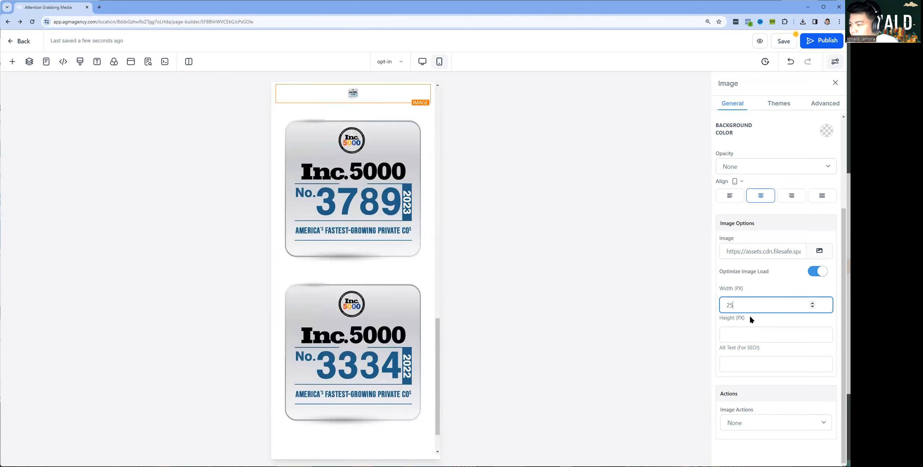
text(0)
key(ctrl+a)
text(200)
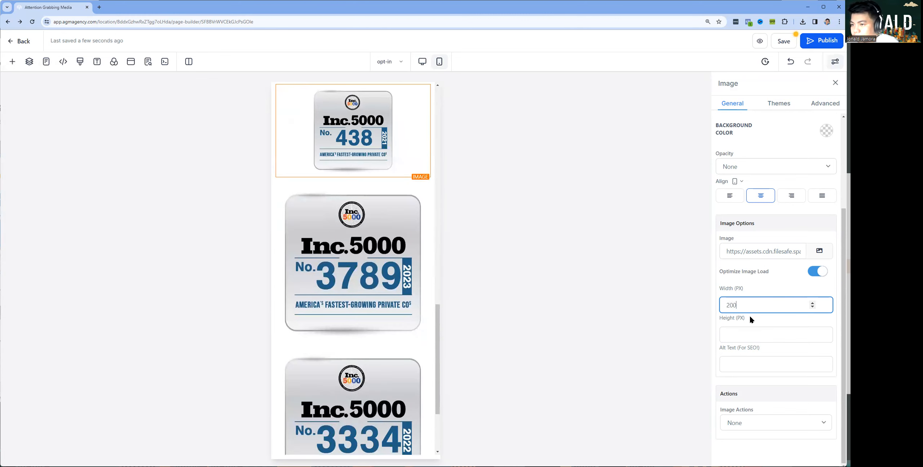
Set the 3789 and 3334 badges to 200 px wide and publish the page
click(397, 267)
click(745, 304)
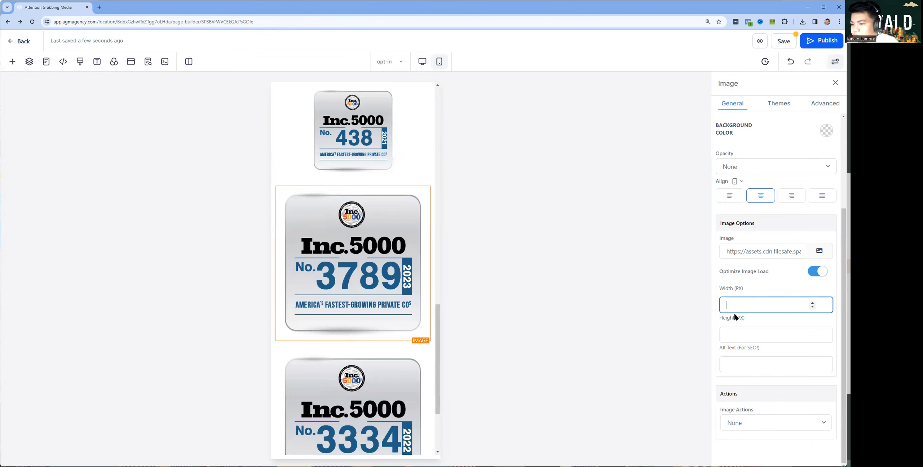
text(200)
click(353, 364)
click(760, 300)
text(200)
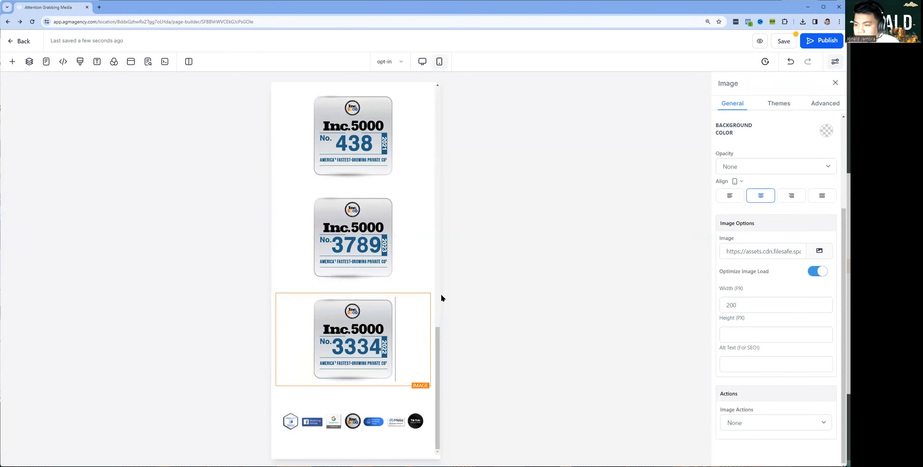
scroll(367, 282, up, 10)
scroll(369, 260, up, 2)
click(819, 40)
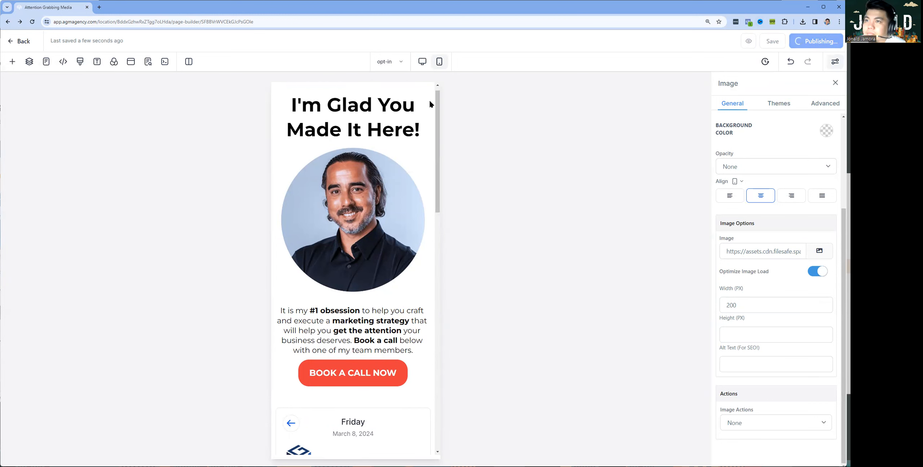
Create a funnel step named 'confirmation' with the path 'confirmed'
click(9, 42)
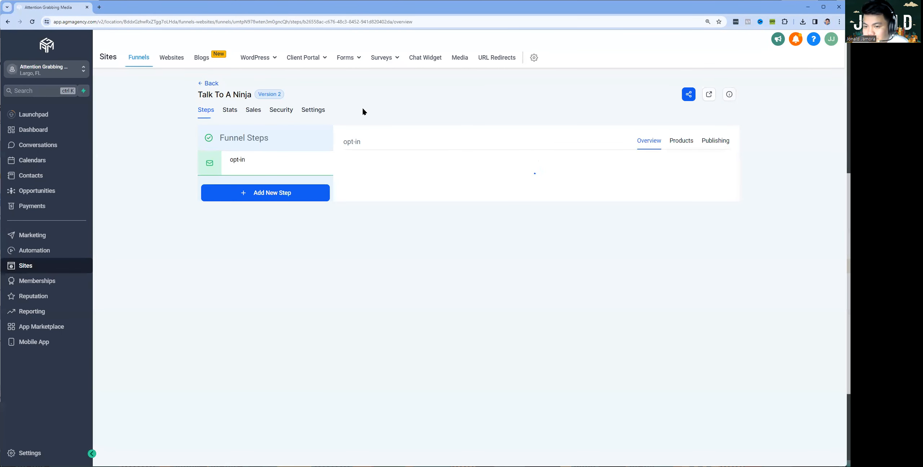
click(216, 350)
click(437, 210)
text(confi)
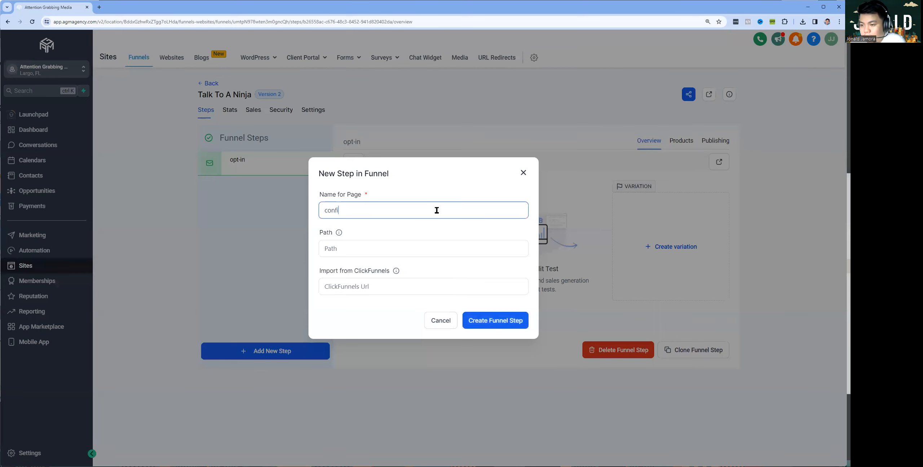
text(mration)
key(ctrl+a)
text(con)
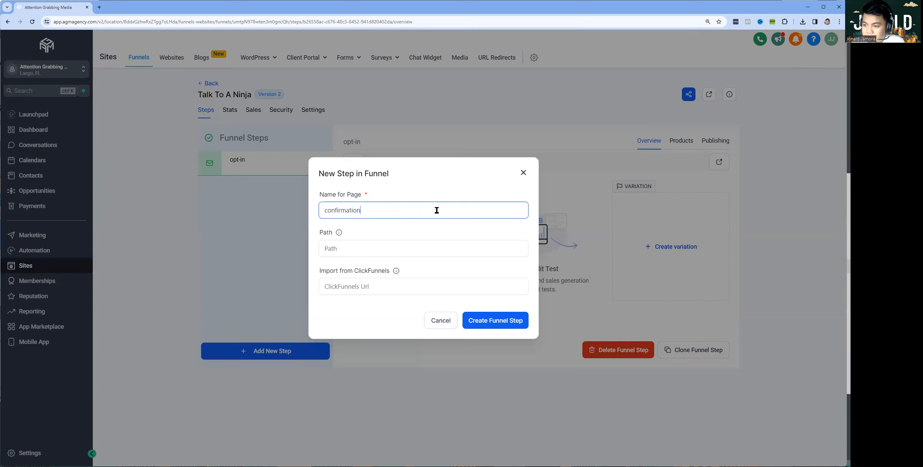
key(Tab)
text(c)
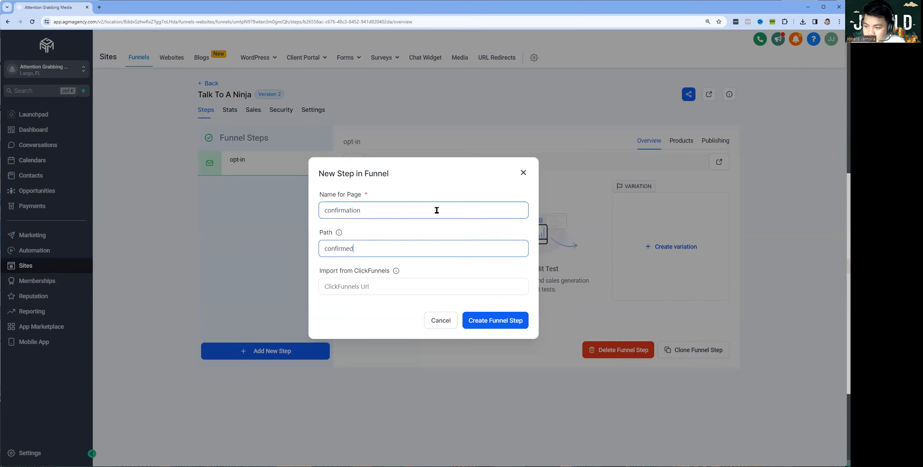
key(ctrl+a)
click(476, 318)
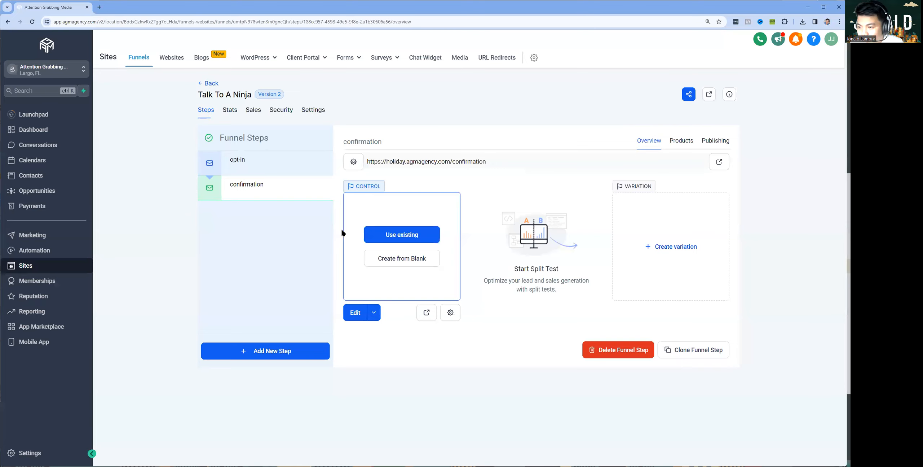
Choose to reuse an existing page and browse the AI COURSE SALES FUNNEL steps
click(407, 245)
click(354, 249)
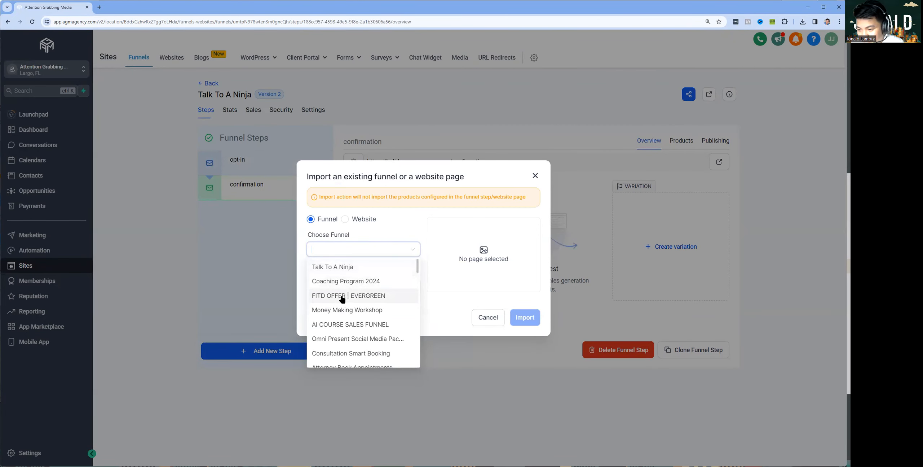
click(347, 325)
click(364, 285)
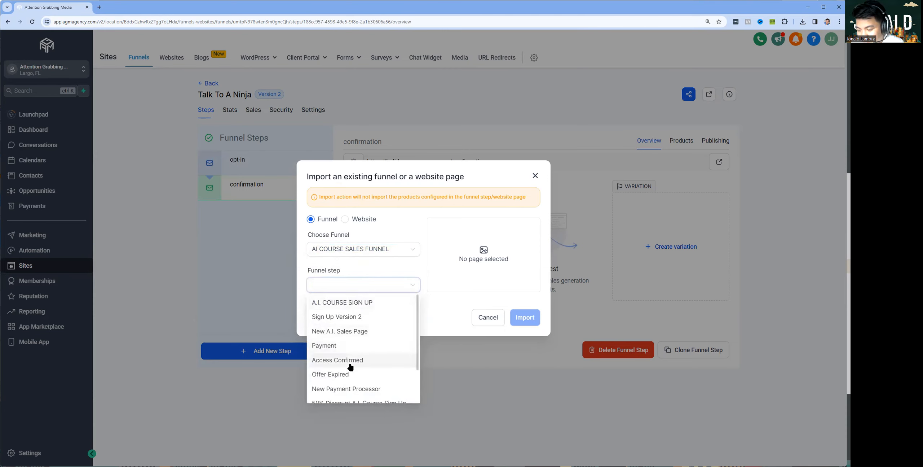
scroll(363, 375, down, 3)
scroll(365, 385, up, 3)
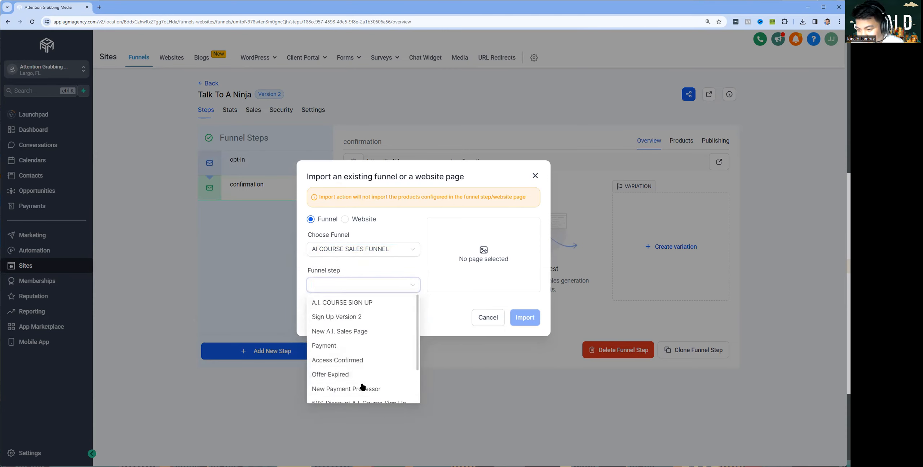
click(376, 253)
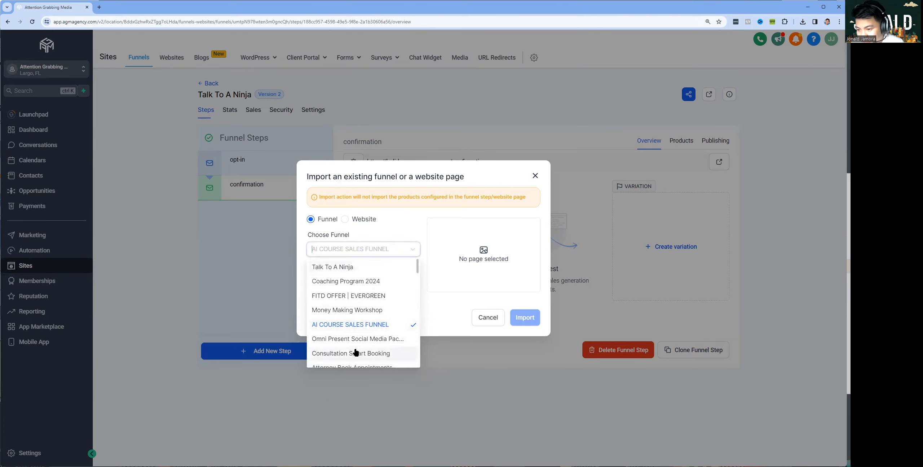
Import the Confirmation page from the Amazon Foot In The Door funnel
scroll(355, 346, down, 2)
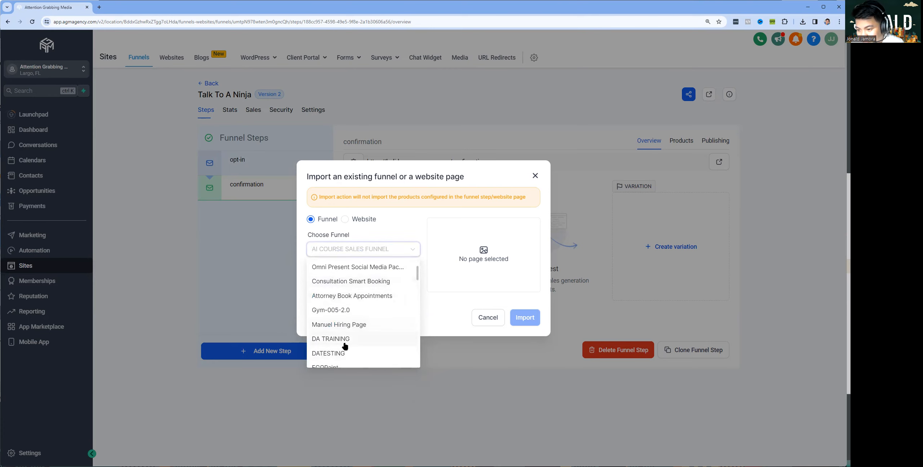
scroll(345, 345, down, 2)
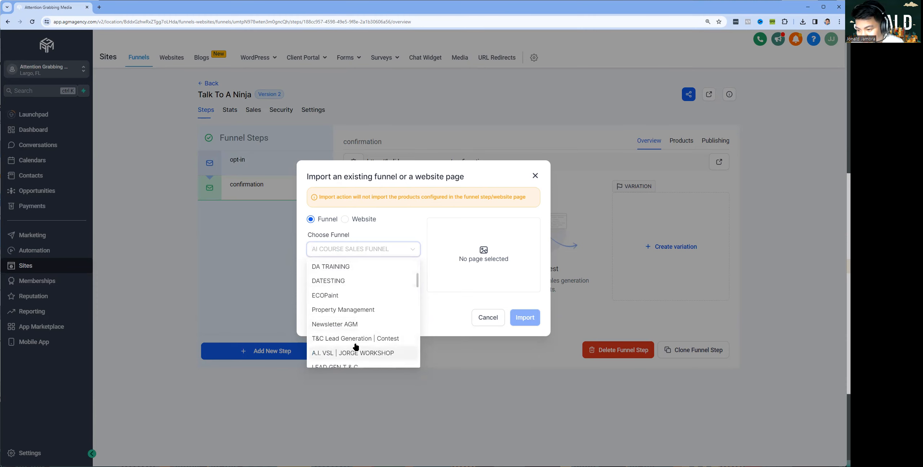
scroll(356, 346, down, 4)
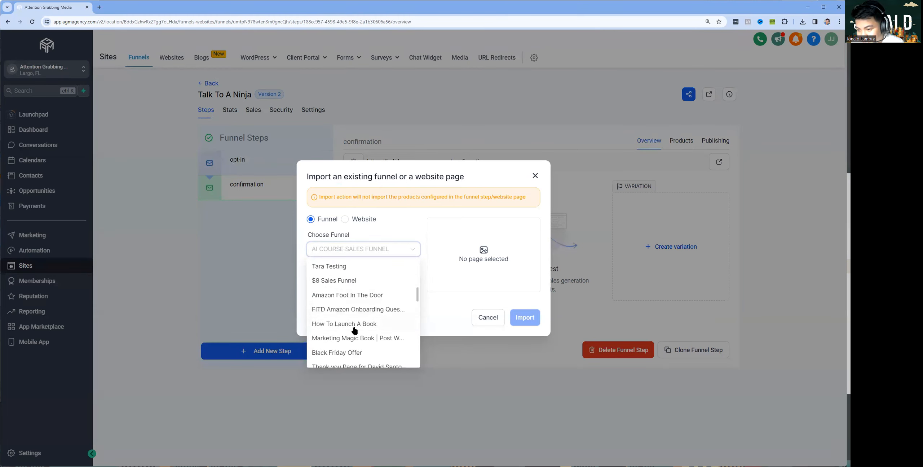
click(371, 341)
click(383, 285)
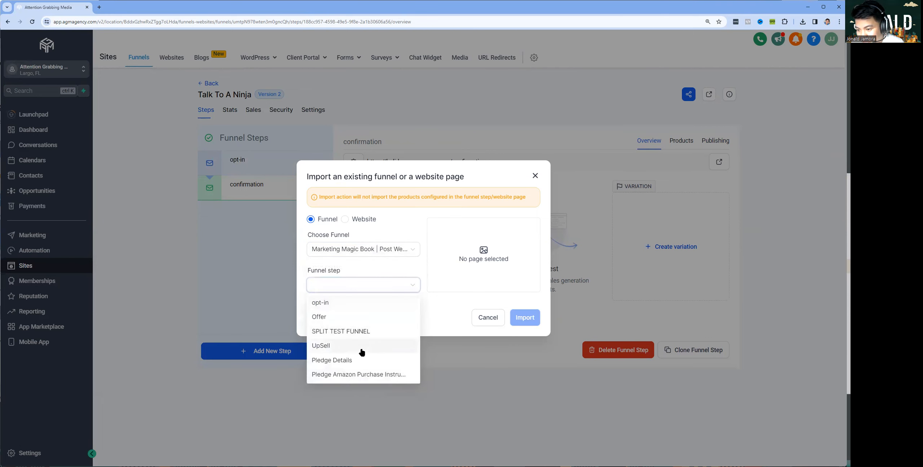
click(368, 252)
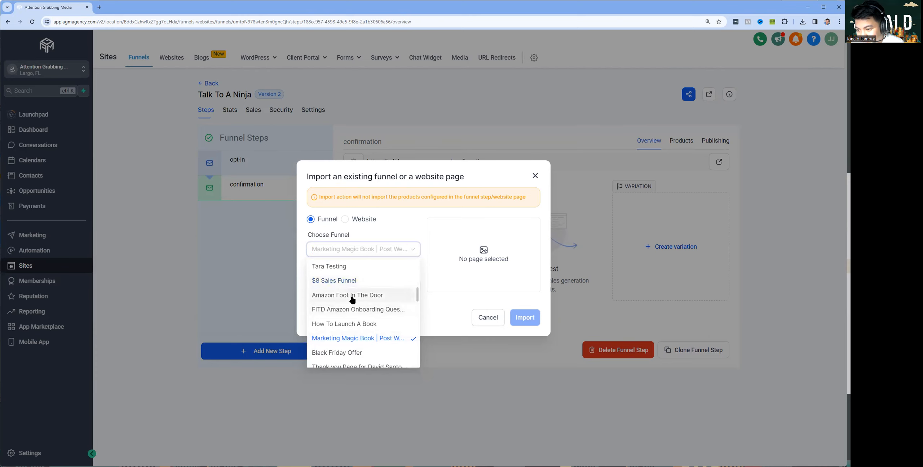
click(353, 300)
click(362, 286)
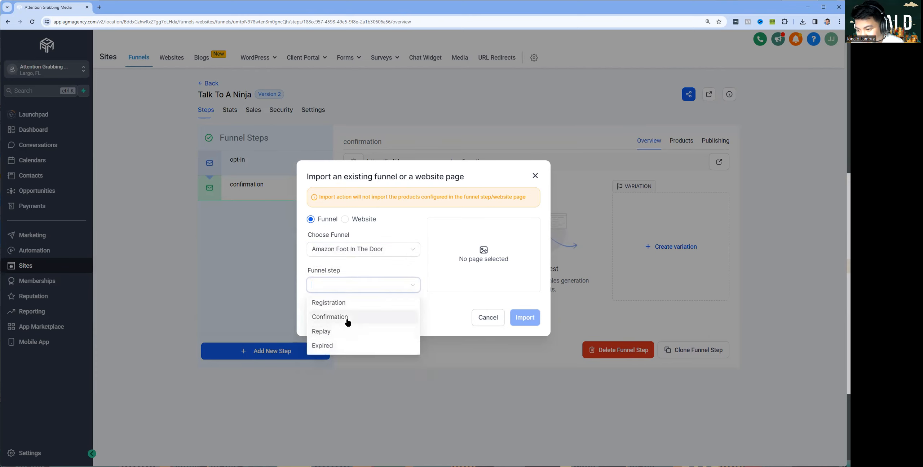
click(362, 317)
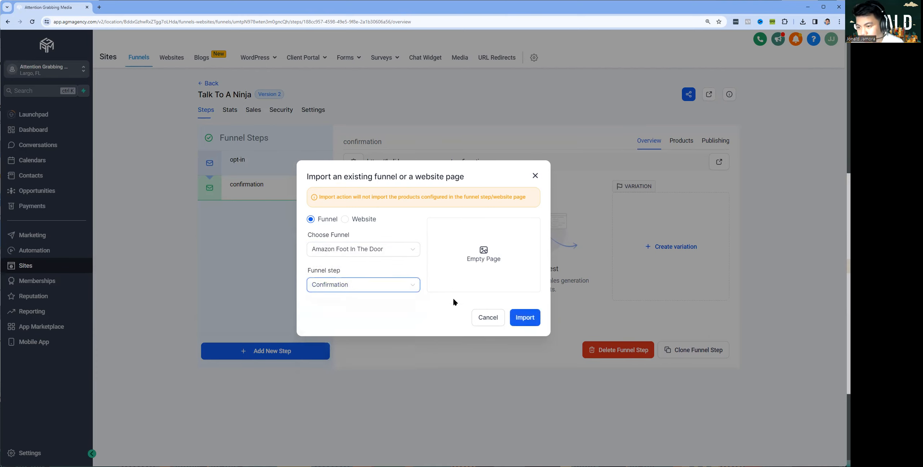
click(525, 317)
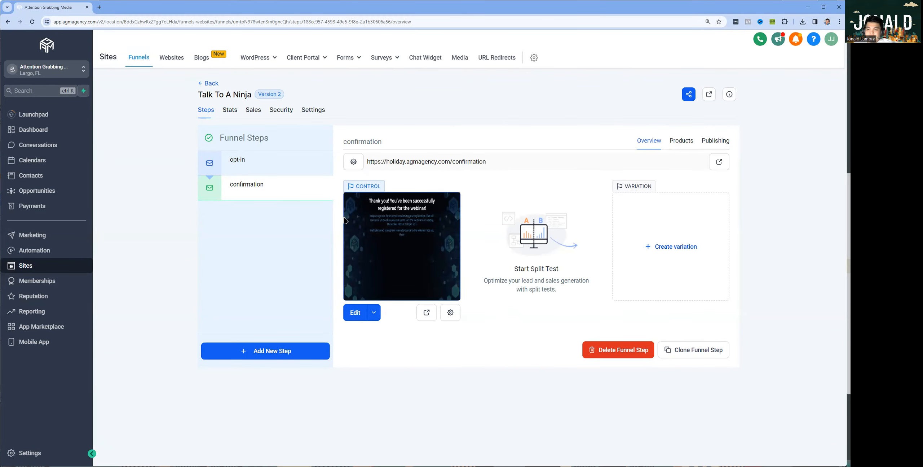
Open the imported confirmation page in the page builder in a new tab
click(374, 316)
click(383, 295)
click(62, 11)
click(119, 10)
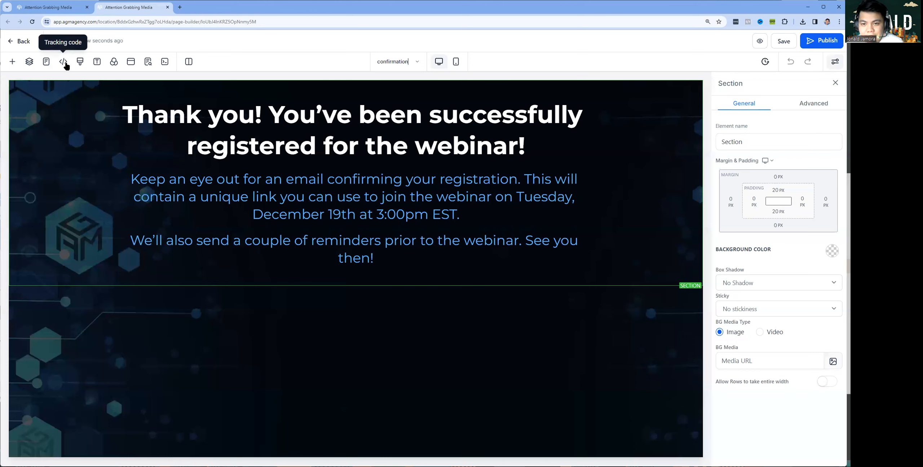
Remove the dark background image and make the page background white
click(113, 64)
triple_click(115, 117)
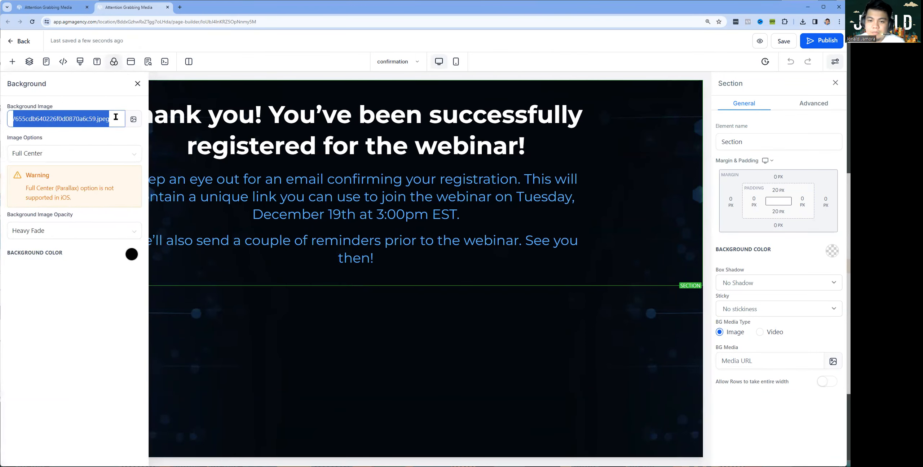
key(BackSpace)
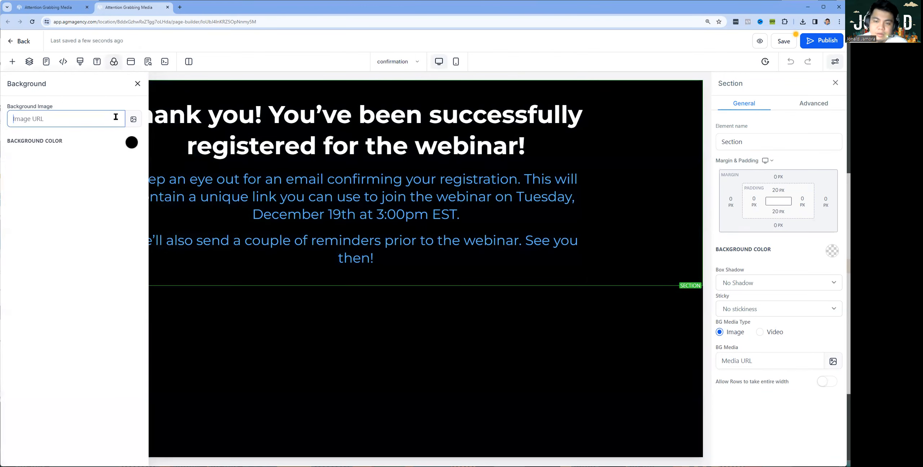
click(130, 143)
click(45, 161)
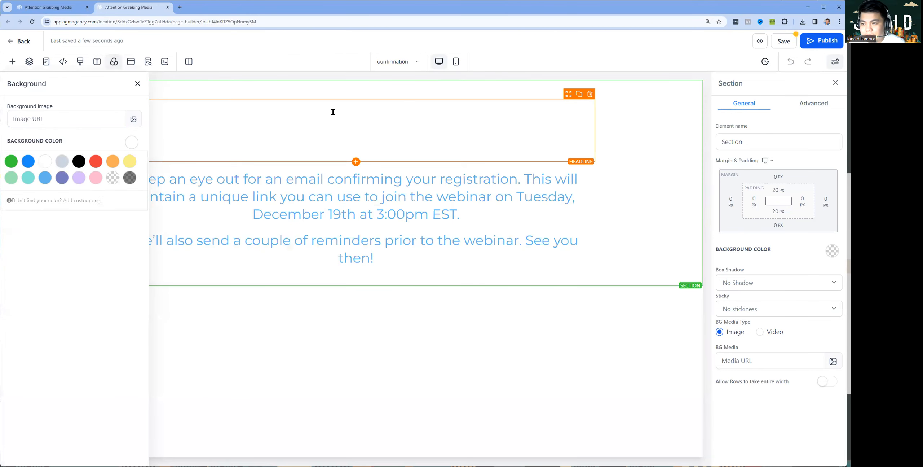
Make the headline text black
click(333, 144)
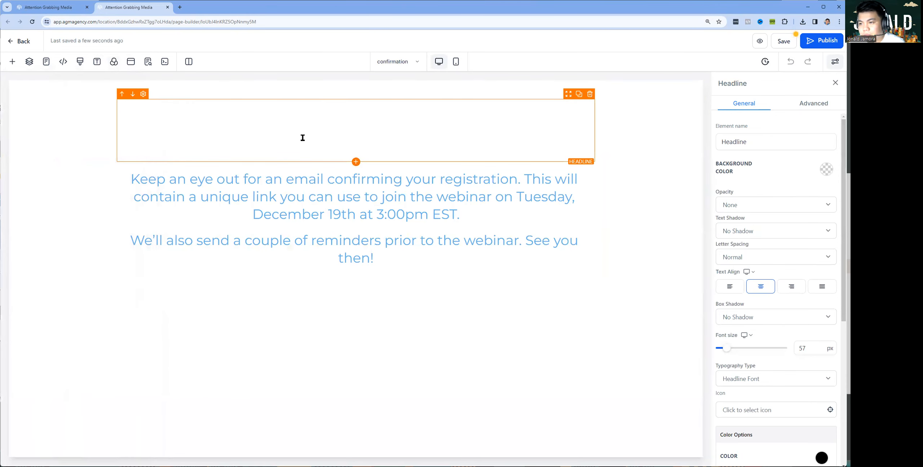
triple_click(325, 127)
scroll(800, 342, down, 5)
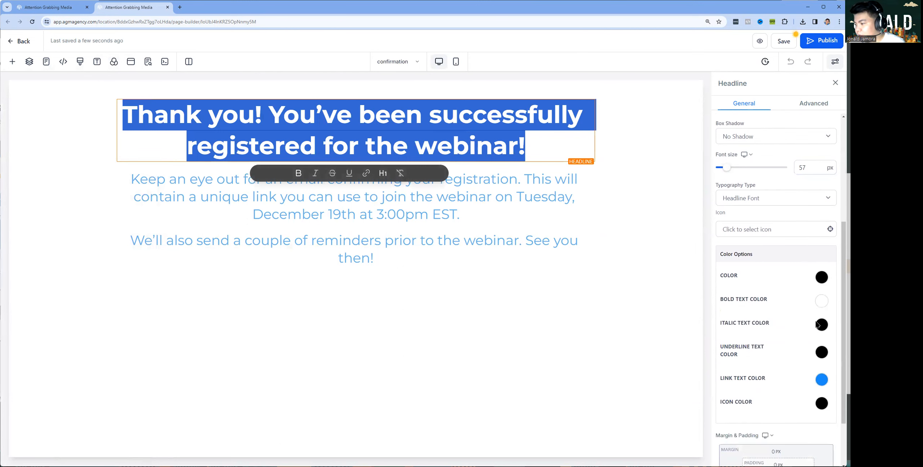
click(822, 300)
click(792, 320)
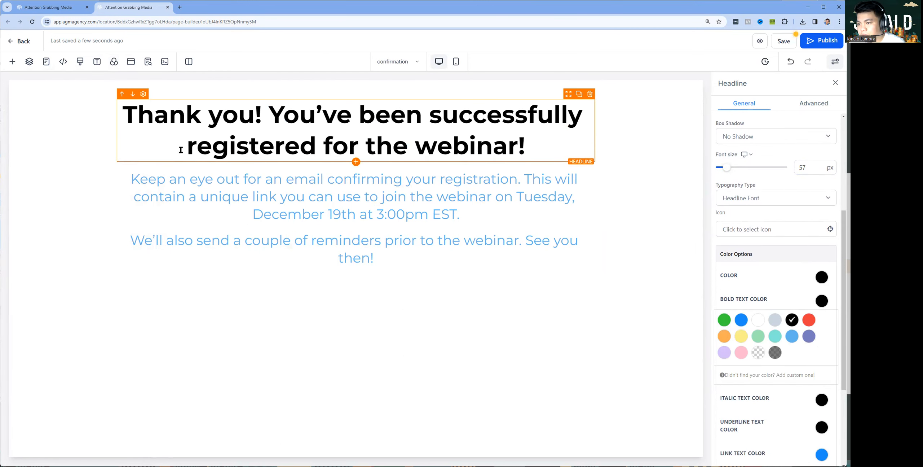
Cut the headline to 'Thank you!', publish, and return to the funnel steps
drag(270, 112, 552, 149)
key(BackSpace)
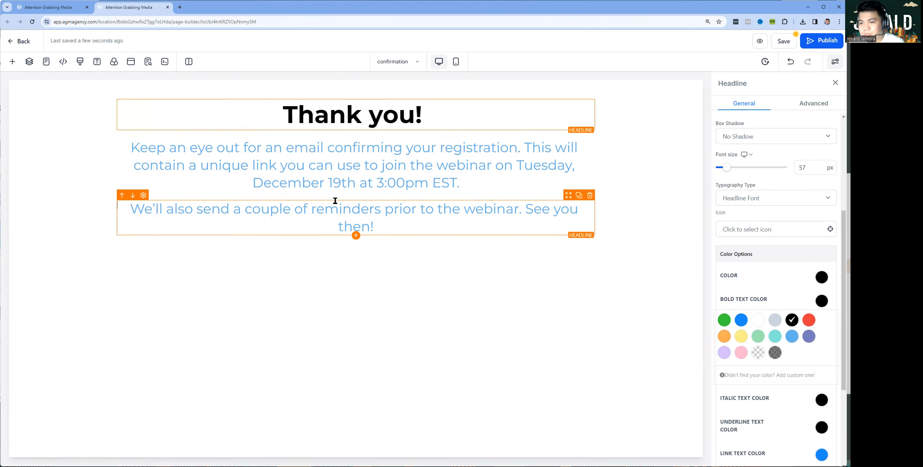
click(816, 46)
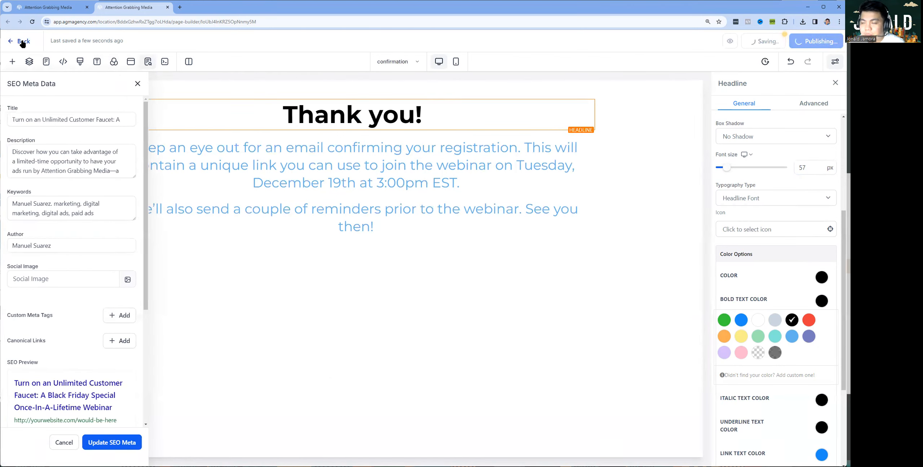
click(475, 62)
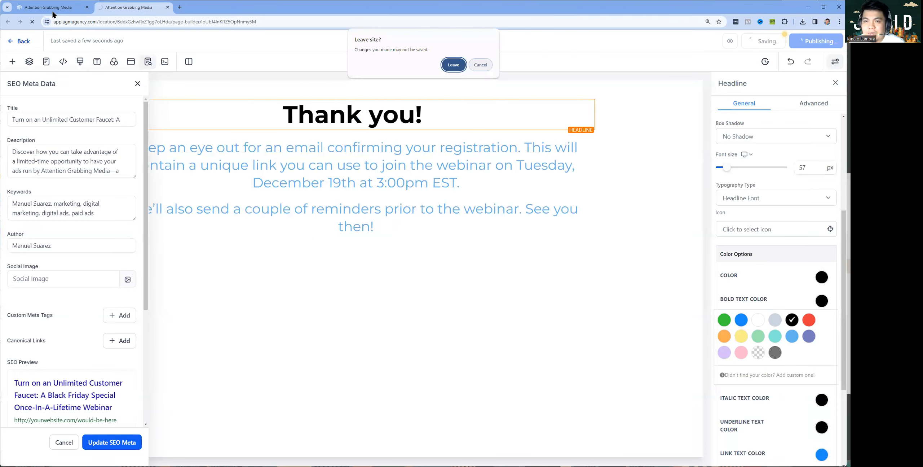
click(53, 11)
click(254, 171)
click(258, 187)
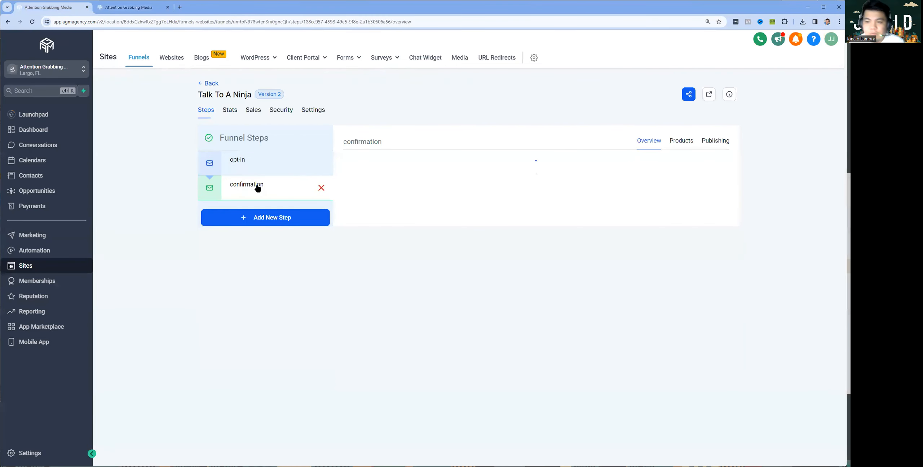
Go to Automation and start creating a new workflow
click(22, 251)
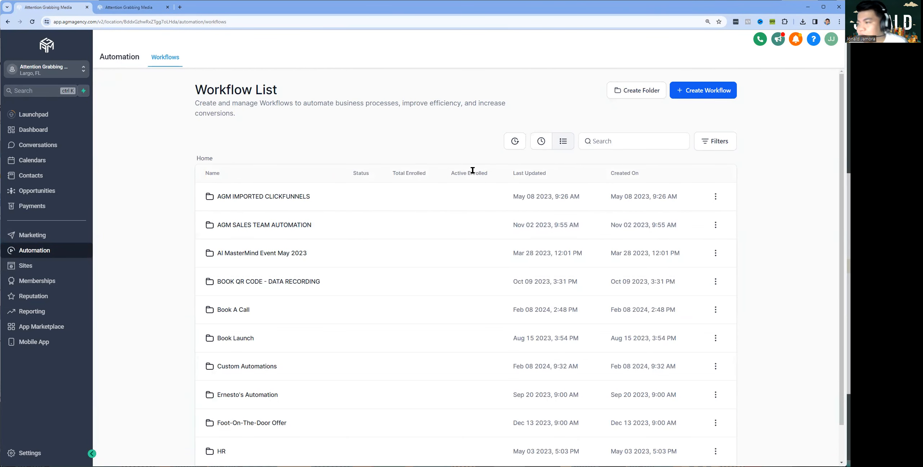
click(690, 96)
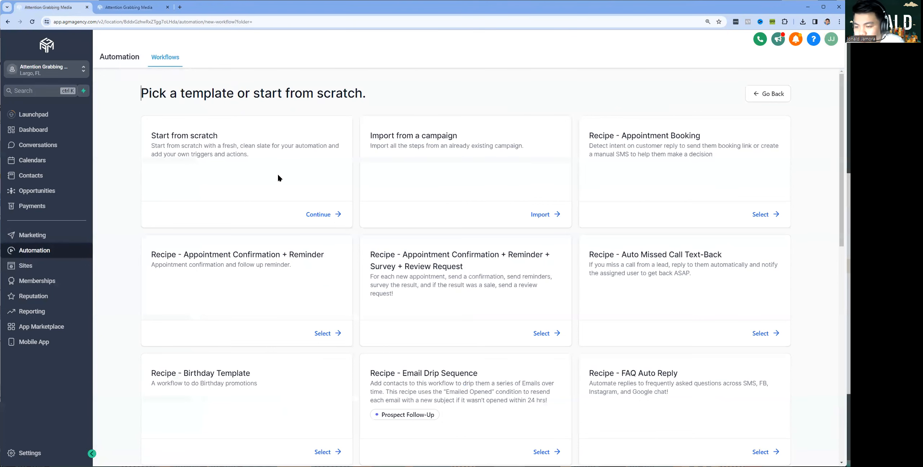
Start a blank workflow from scratch
drag(151, 136, 218, 136)
click(313, 214)
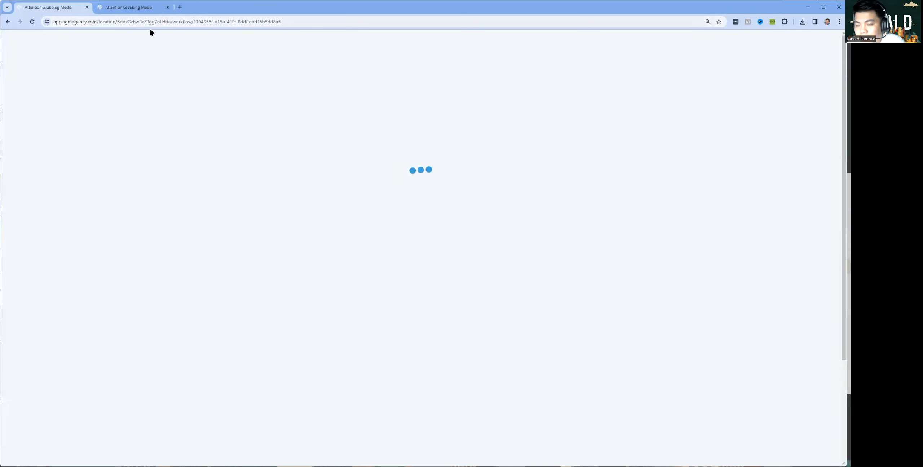
click(133, 10)
click(22, 42)
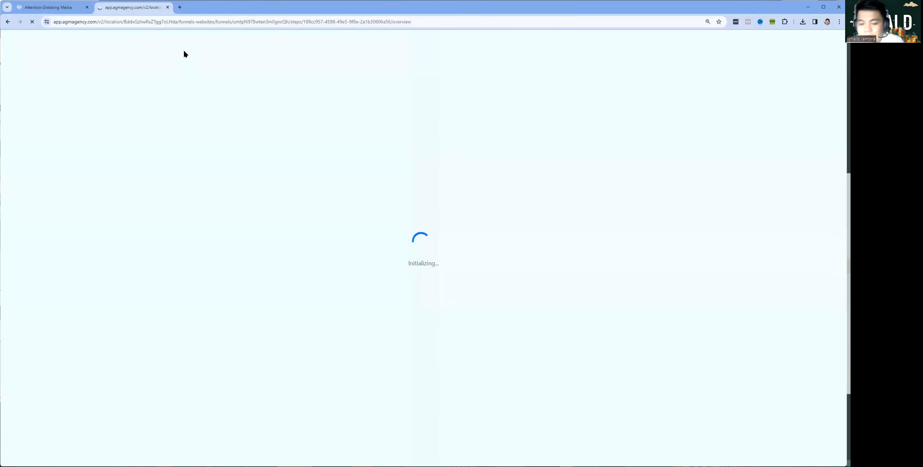
click(63, 8)
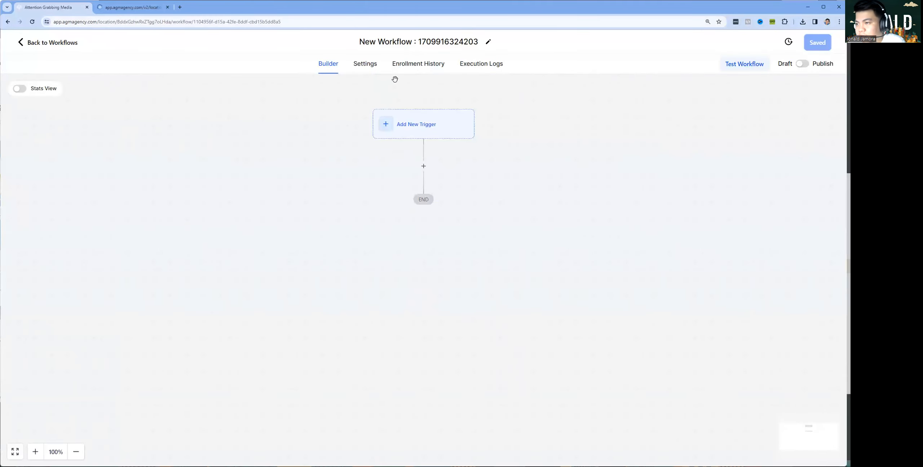
Name the workflow 'AGM DISCOVERY CALL CALENDAR AUTOMATION'
click(418, 42)
text(AGM)
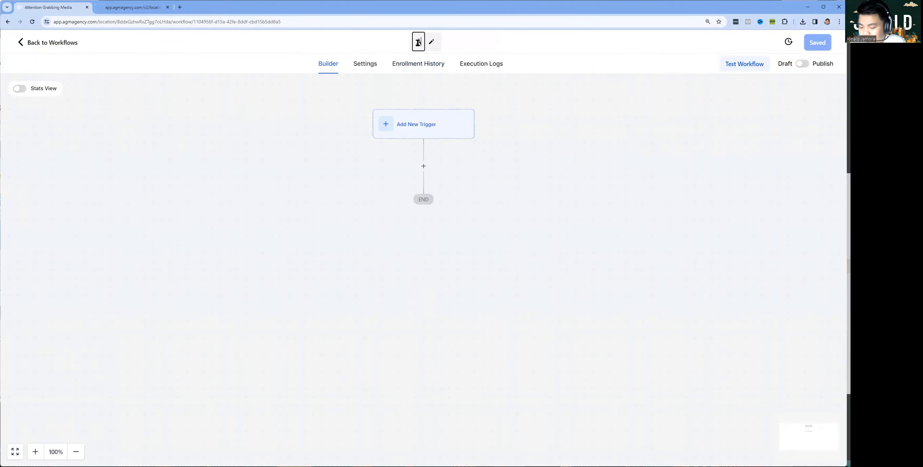
text(DISCON)
key(BackSpace)
key(BackSpace)
key(BackSpace)
key(BackSpace)
key(BackSpace)
key(BackSpace)
key(BackSpace)
text(DISCO)
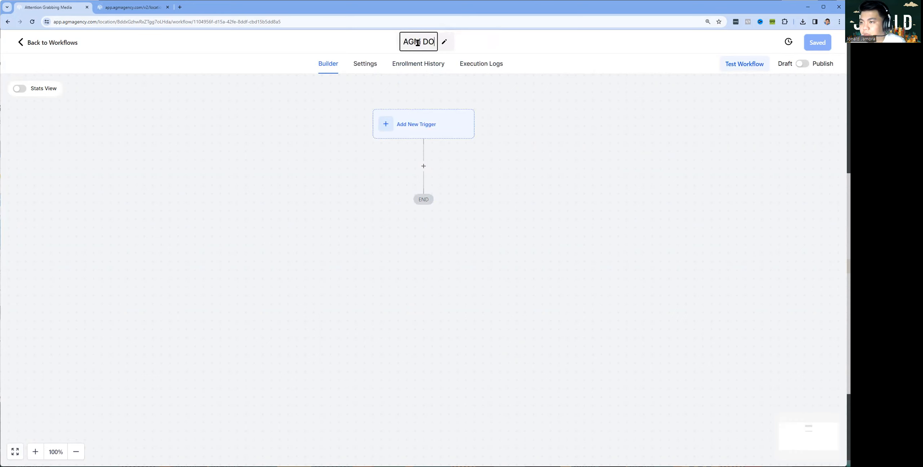
key(BackSpace)
key(BackSpace)
key(BackSpace)
key(BackSpace)
text(i)
key(BackSpace)
text(ISCOVERYCALL)
key(BackSpace)
key(BackSpace)
key(BackSpace)
key(BackSpace)
text(CALL CALENDAR AUTOMATION)
Confirm the workflow name and choose the Customer Booked Appointment trigger
click(738, 292)
click(417, 125)
click(626, 137)
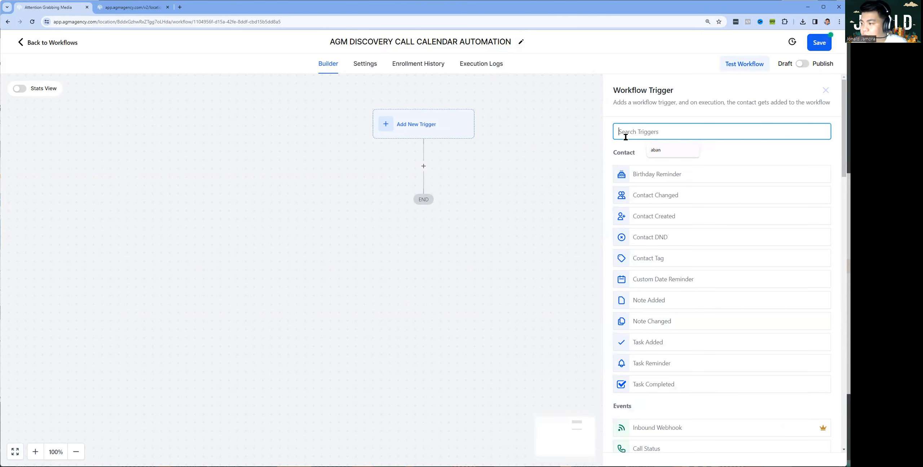
text(Book)
click(680, 218)
Filter the trigger to the AGM Book A Discovery Call calendar and save it
click(497, 220)
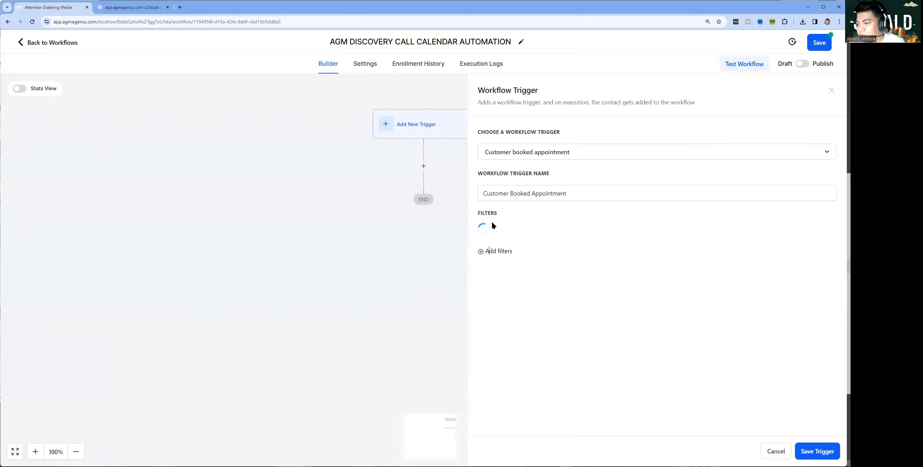
click(512, 235)
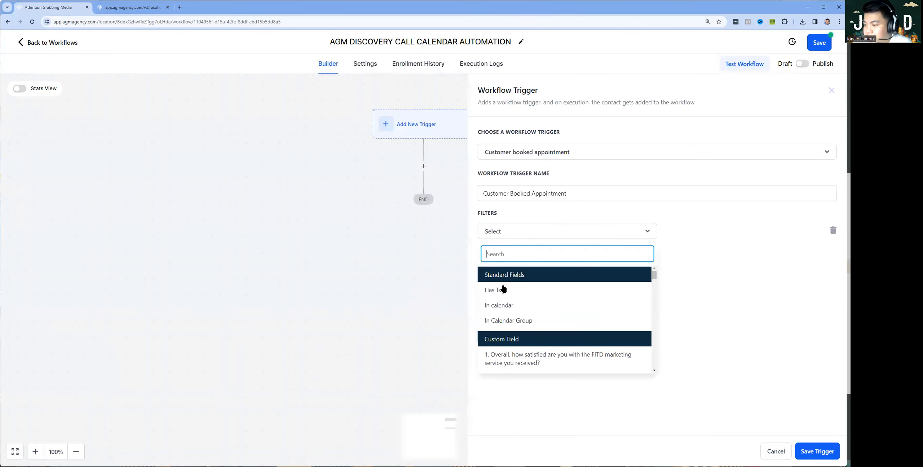
click(527, 305)
click(678, 231)
text(ag)
click(747, 286)
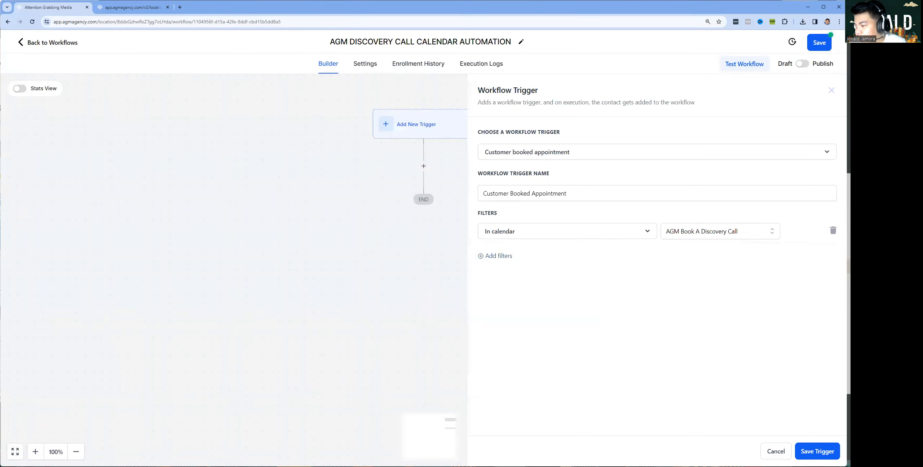
click(817, 451)
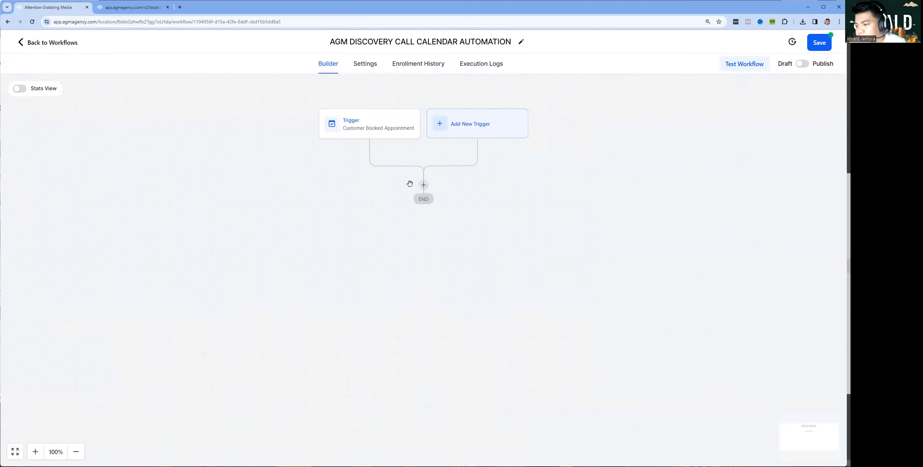
click(424, 184)
Add a Create Or Update Opportunity action in AGM | LEADS at stage Lead Generated
click(653, 134)
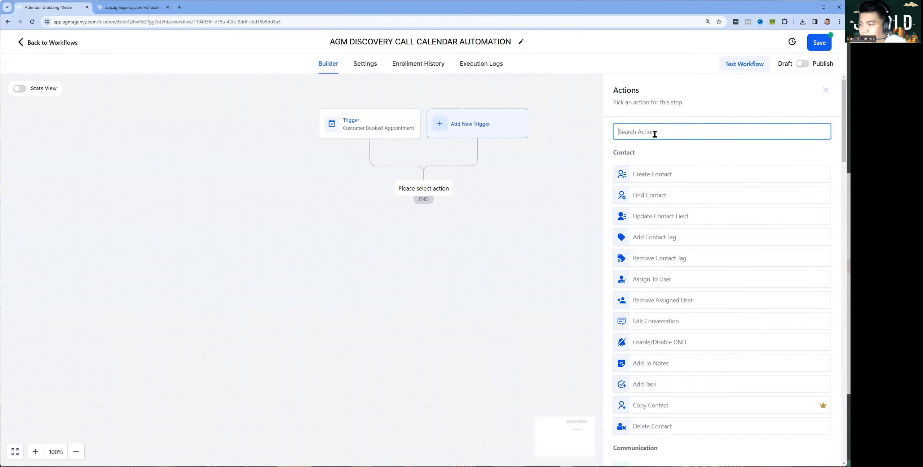
text(Auto)
key(BackSpace)
key(BackSpace)
key(BackSpace)
key(BackSpace)
text(pip)
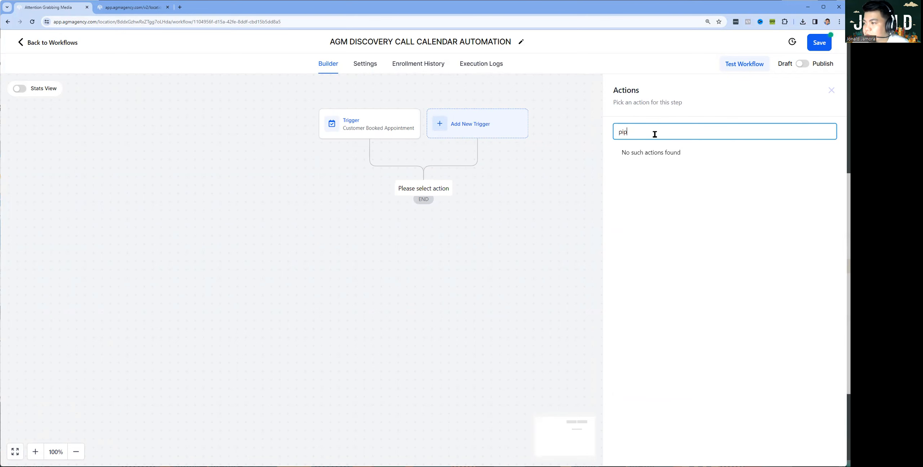
key(ctrl+a)
key(BackSpace)
text(opp)
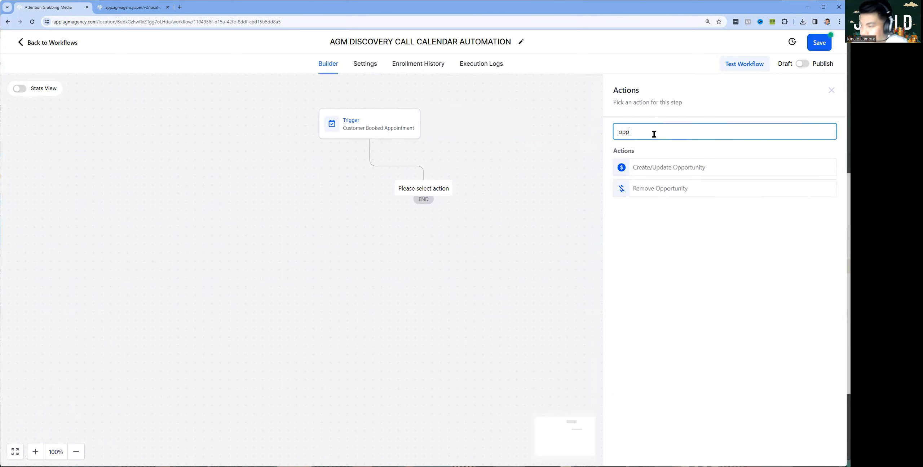
click(669, 170)
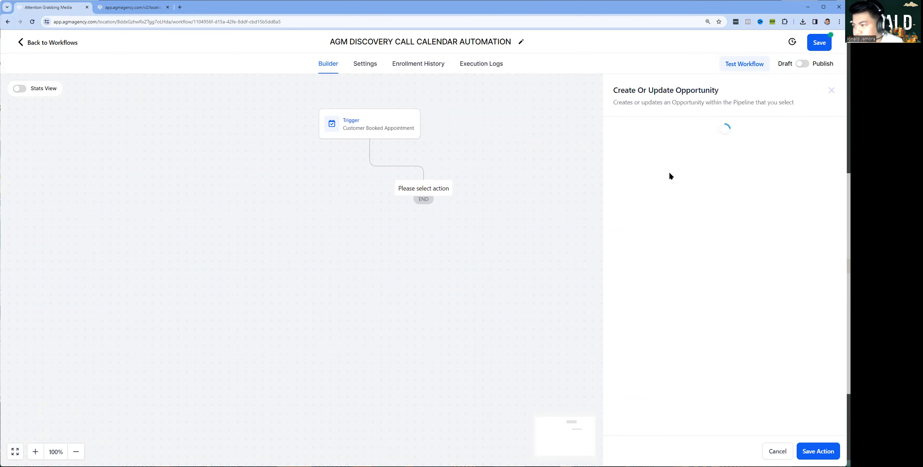
click(606, 185)
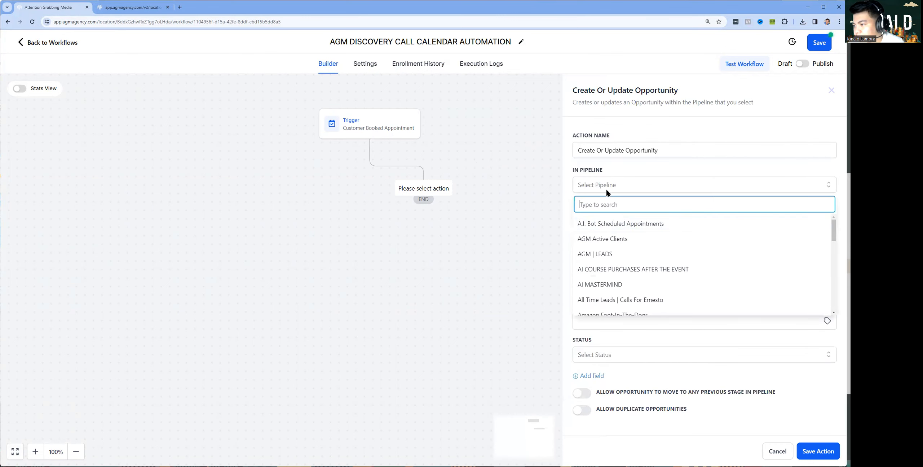
click(628, 255)
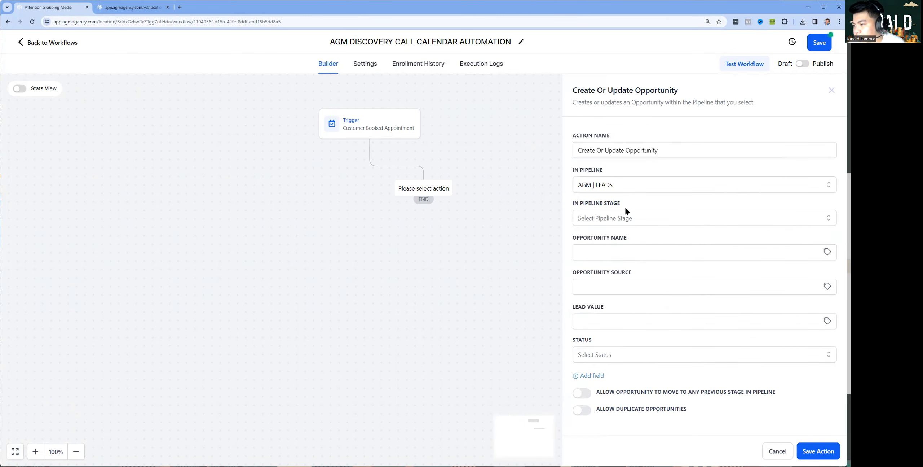
click(605, 218)
click(605, 257)
click(818, 451)
Add an Add Contact Tag action applying the 3.26.24 virtual tag
click(424, 235)
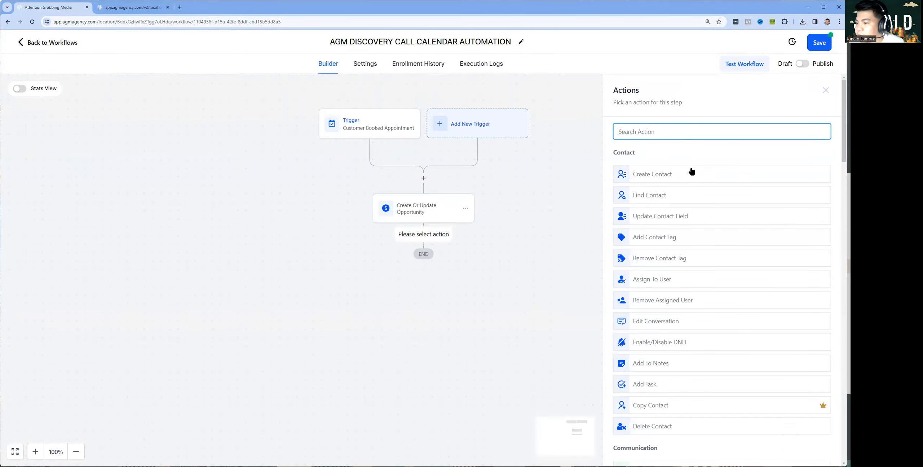
text(tag)
click(677, 166)
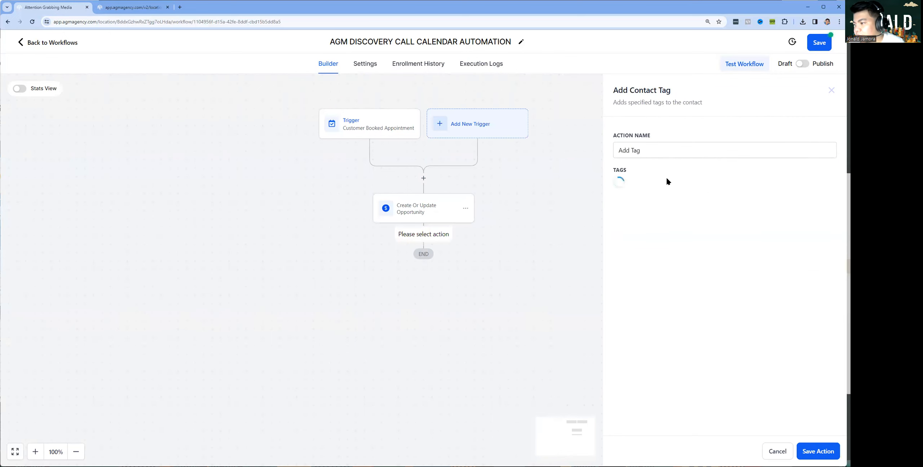
click(669, 189)
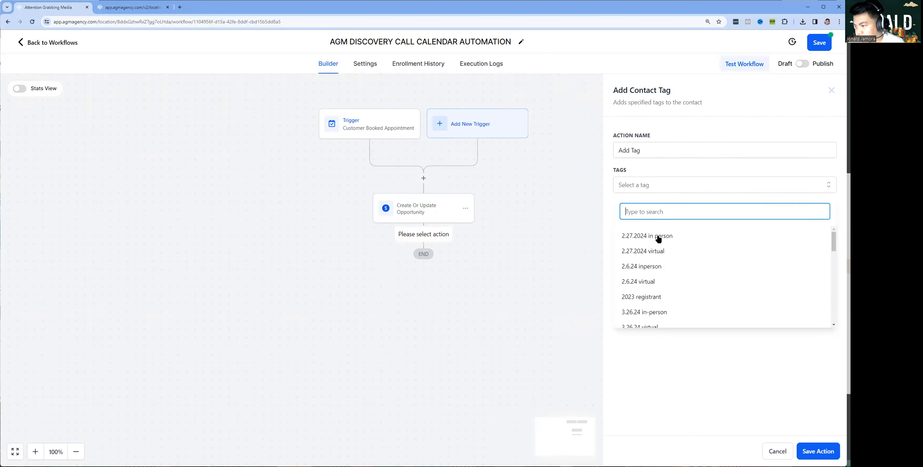
text(asdassdas)
key(ctrl+a)
key(BackSpace)
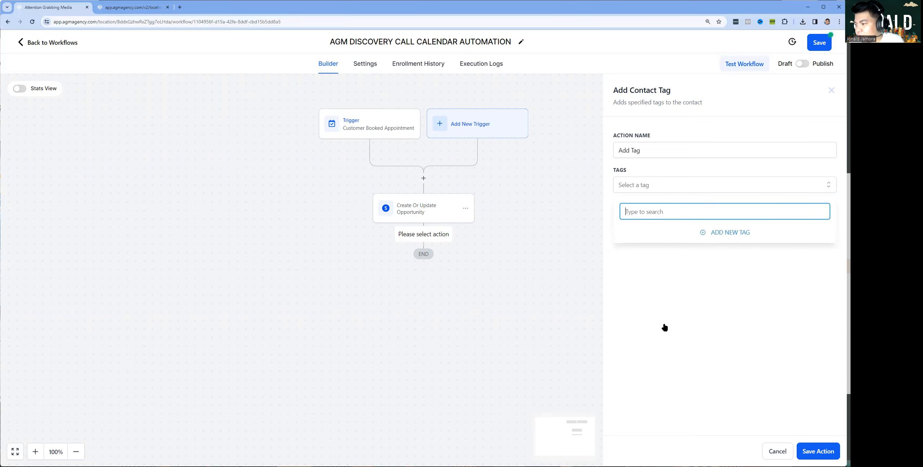
click(645, 258)
click(799, 414)
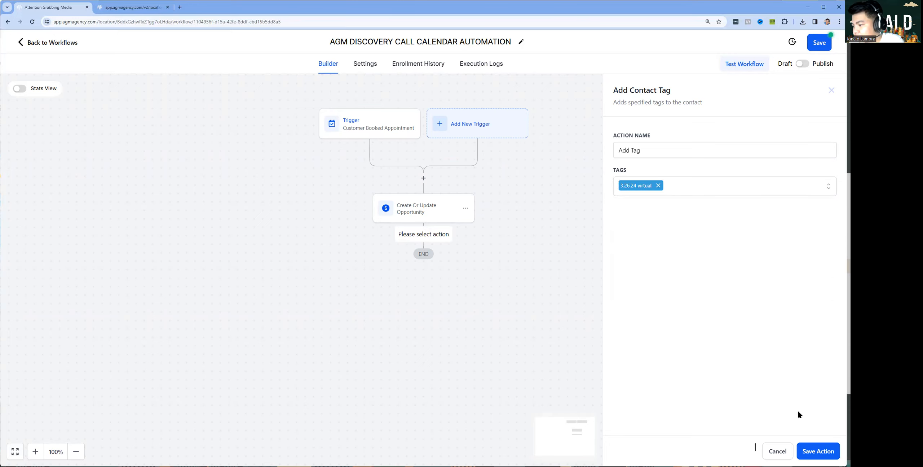
click(809, 447)
click(424, 291)
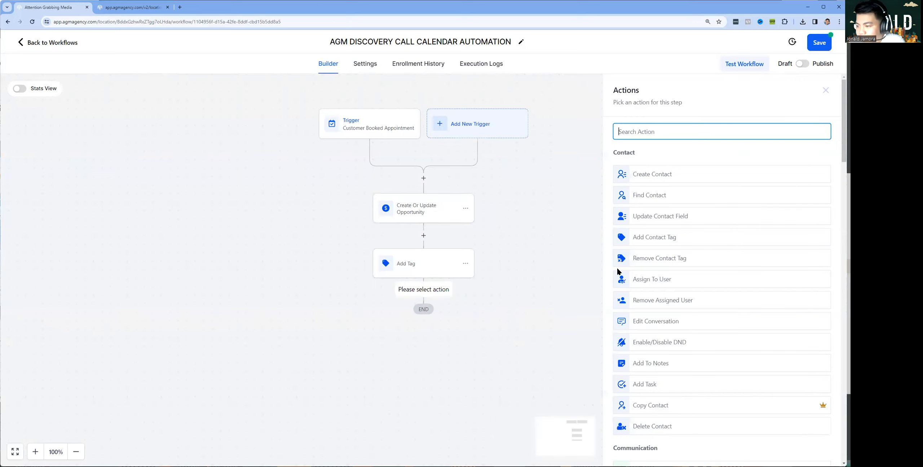
Add a Send SMS action and start the message with a 'Hi' greeting line
text(sms)
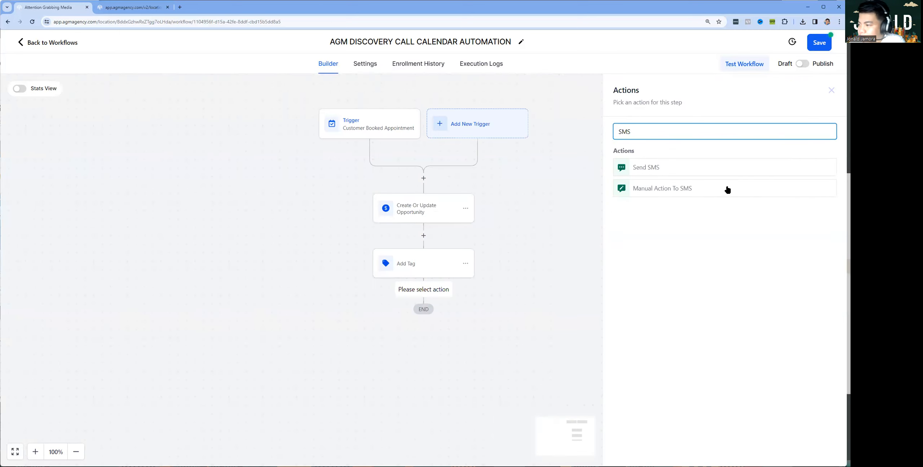
click(641, 166)
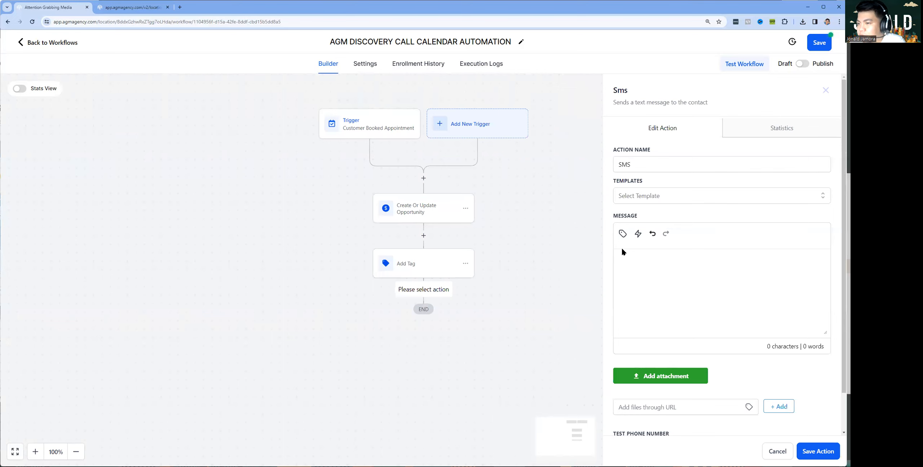
click(657, 285)
text(T)
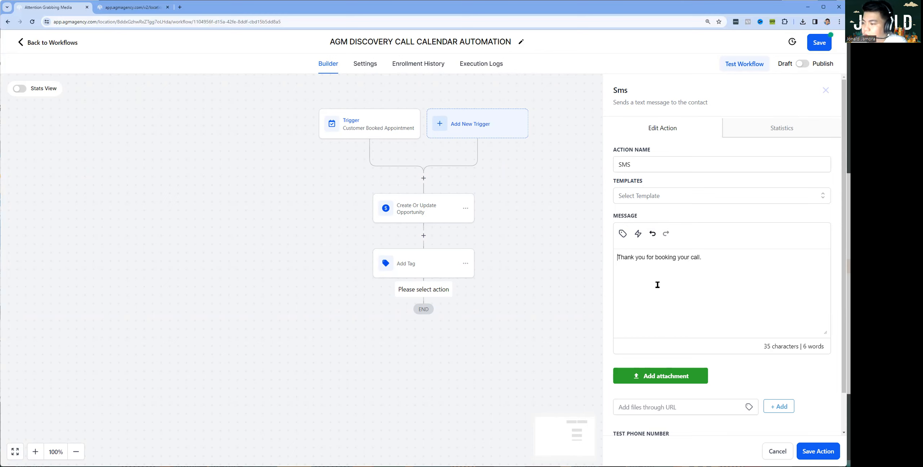
key(Home)
text(Hi)
key(Return)
key(Return)
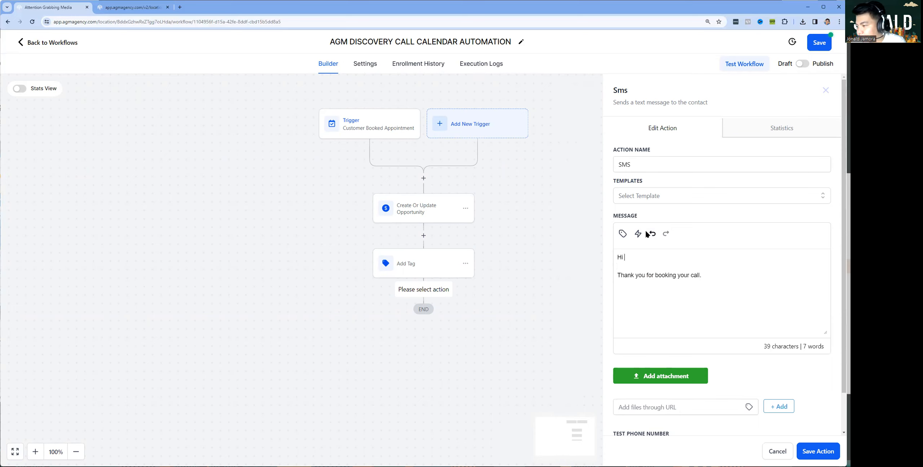
Insert the contact's first name after Hi and continue with 'Your appointment det'
click(623, 233)
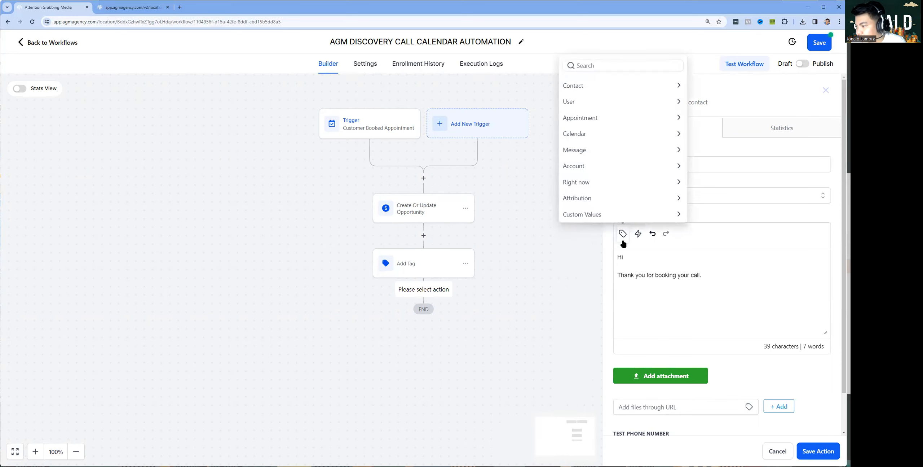
click(592, 92)
click(635, 67)
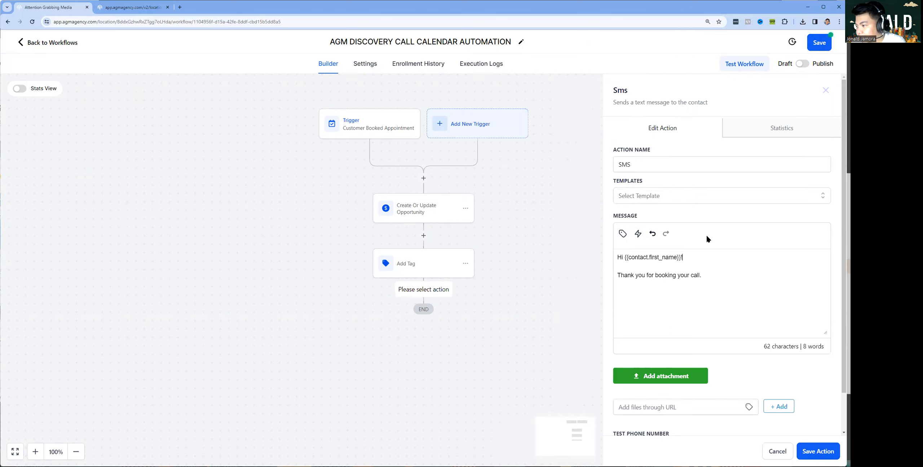
click(623, 234)
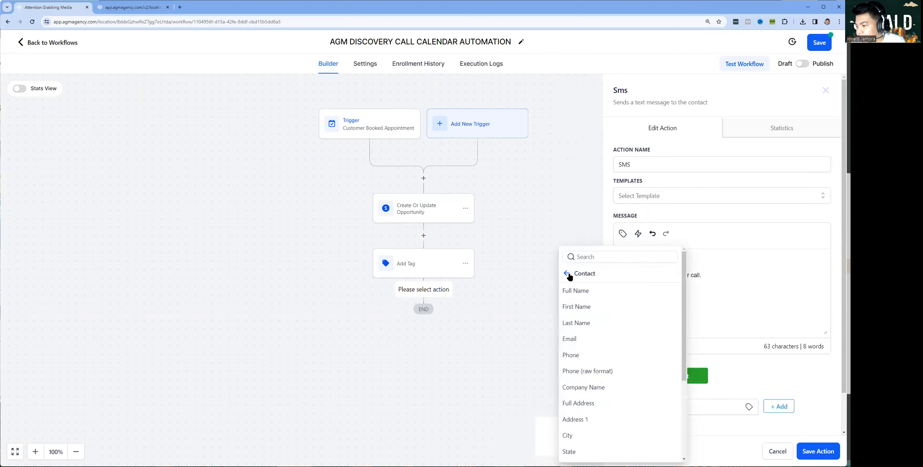
click(567, 273)
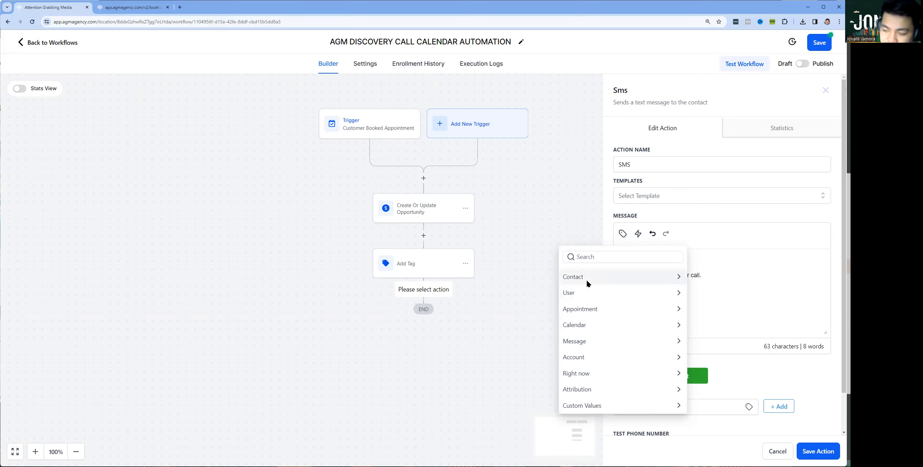
click(710, 278)
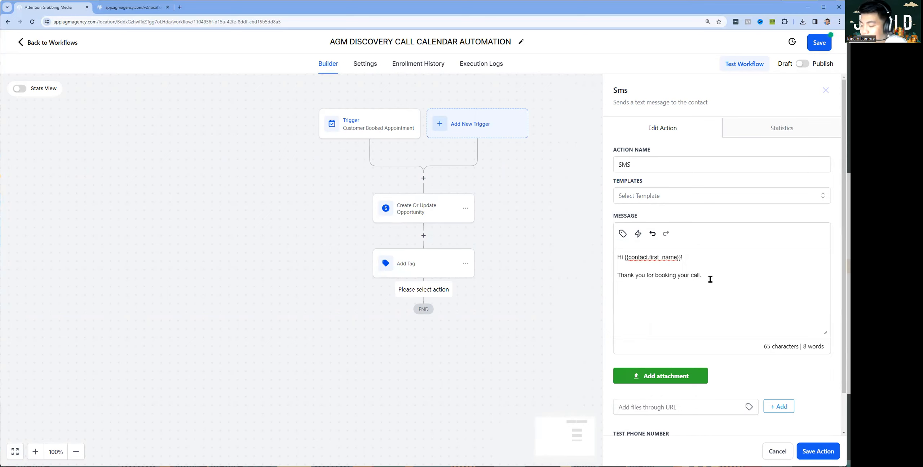
text(Your a)
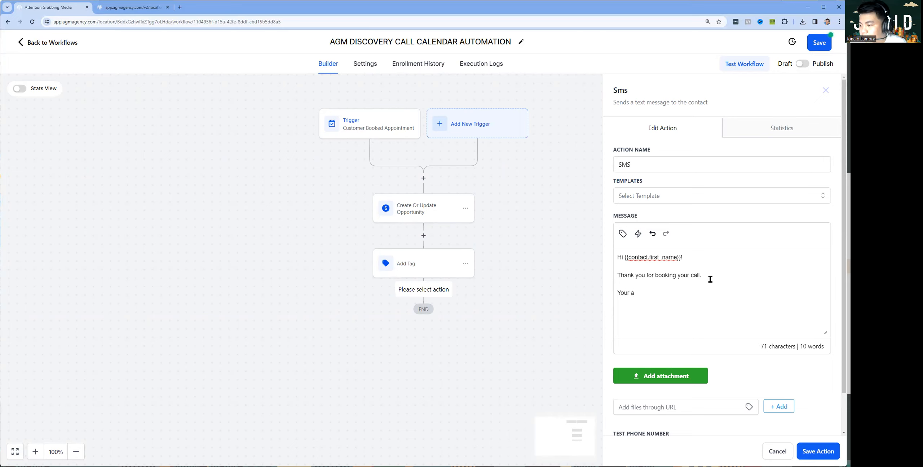
text(ppointment details are as follow:)
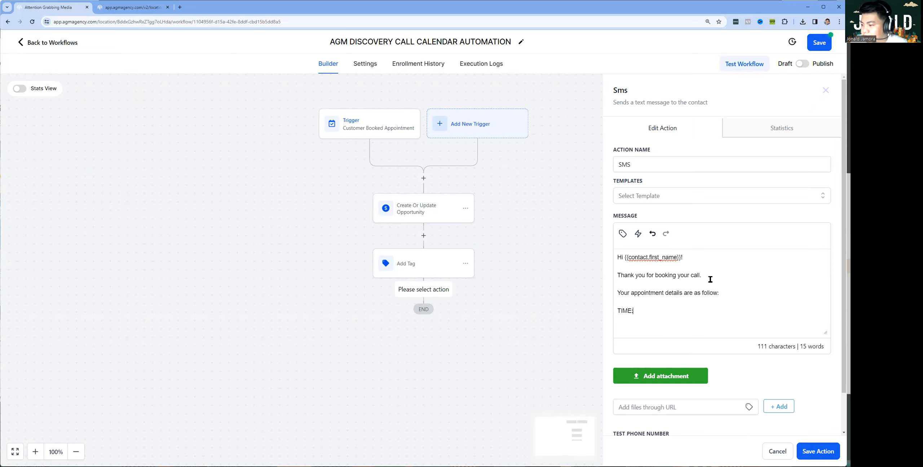
Insert the appointment start time after TIME: and add a MEETING LINK: line
click(623, 233)
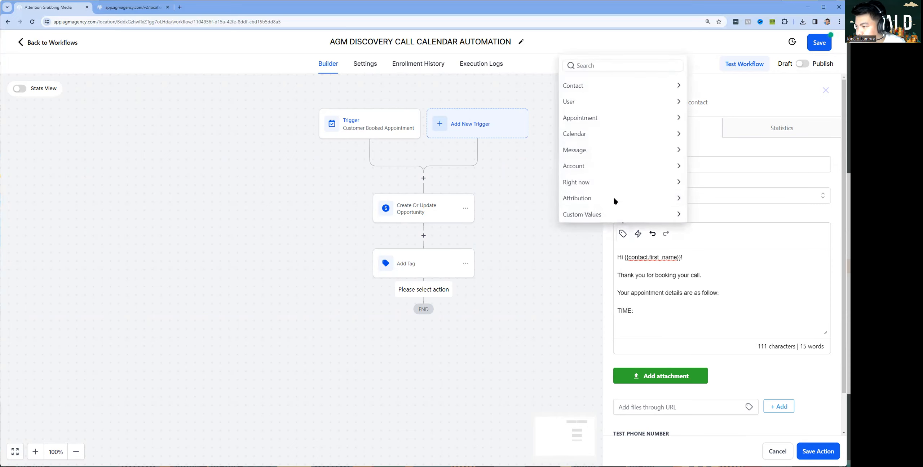
click(596, 121)
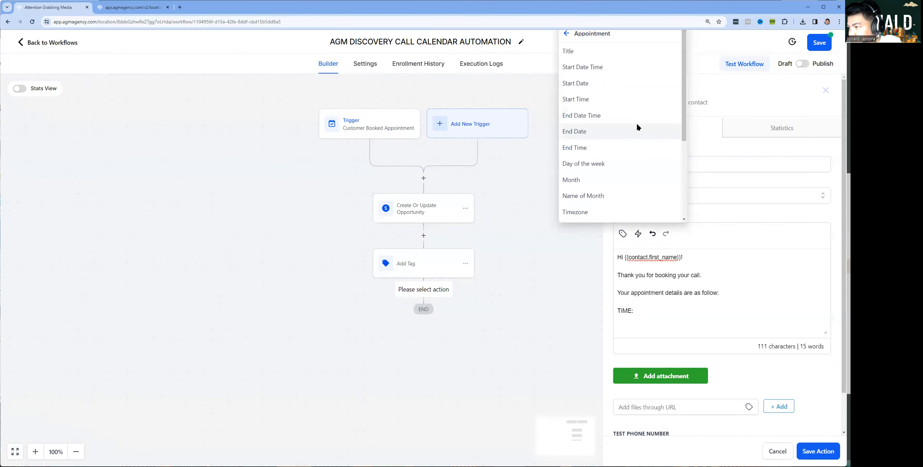
click(598, 69)
key(Return)
text(EETING LINK:)
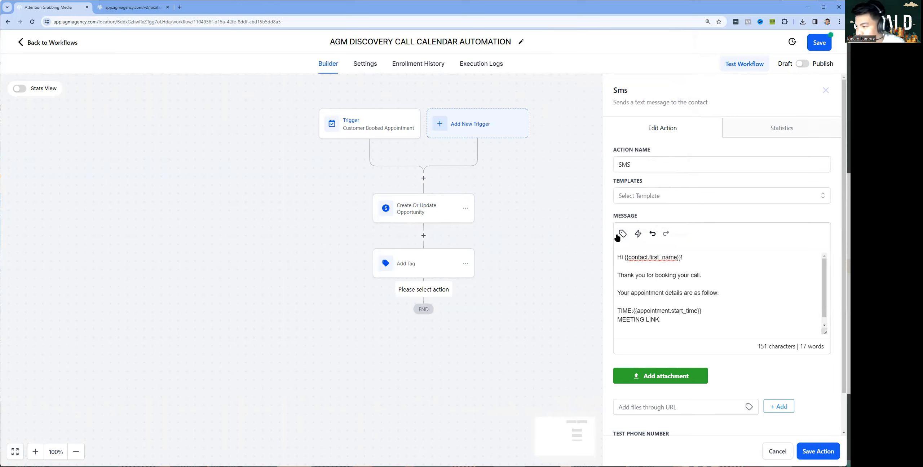
Insert the appointment meeting location after MEETING LINK: and save the SMS step
click(623, 233)
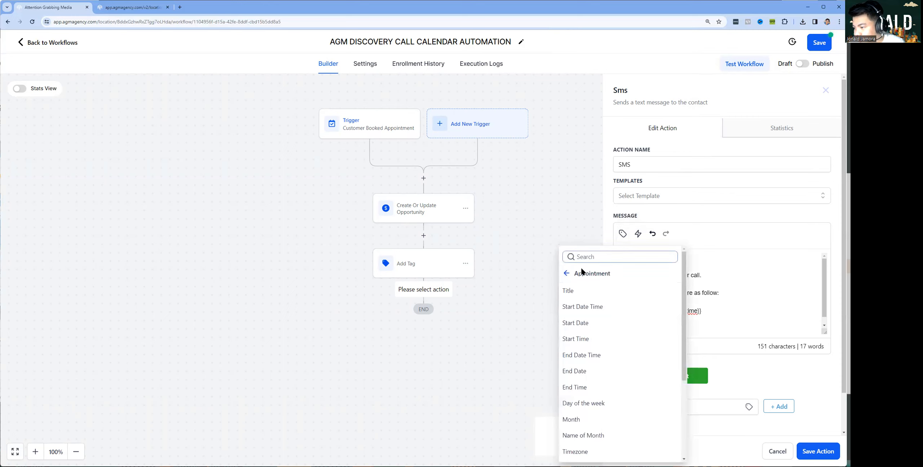
click(566, 273)
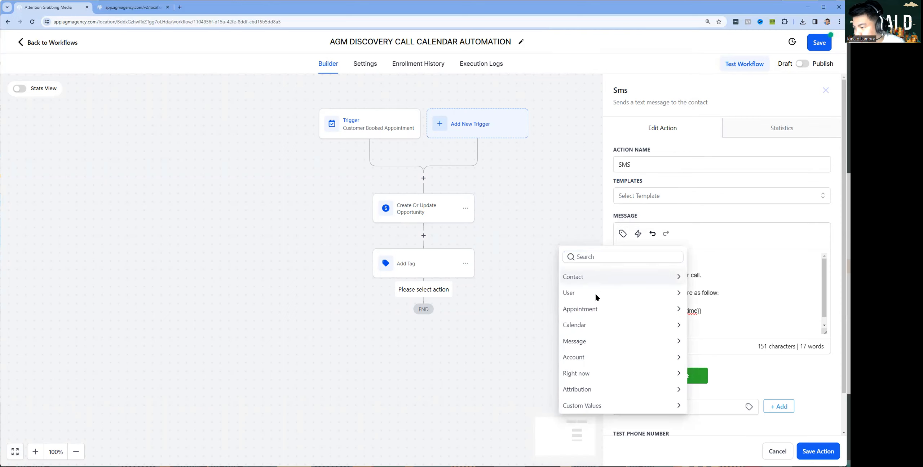
click(613, 309)
scroll(609, 361, down, 2)
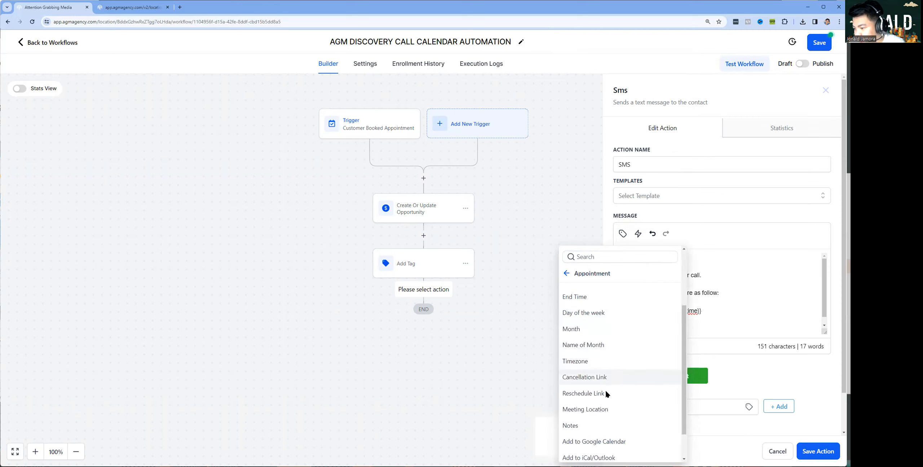
click(601, 410)
key(Return)
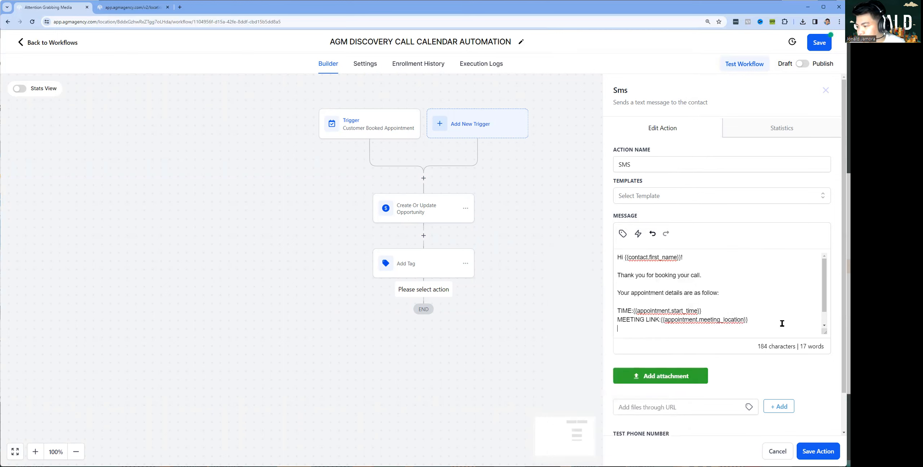
scroll(779, 319, down, 1)
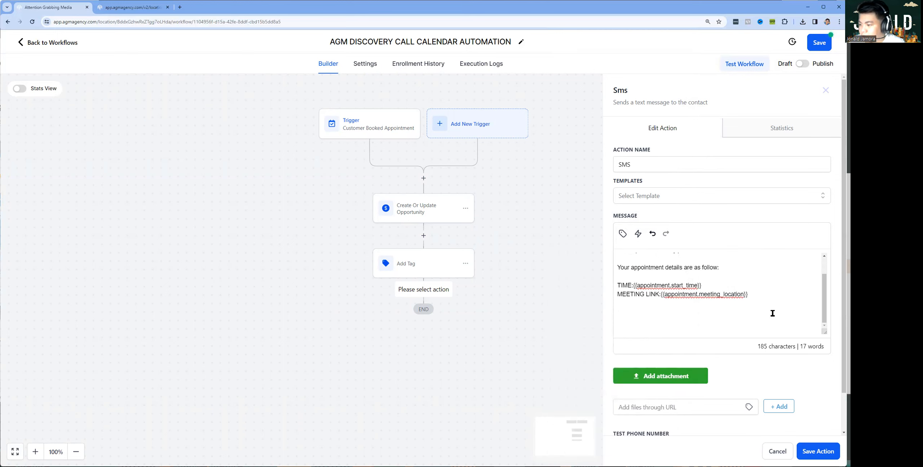
key(BackSpace)
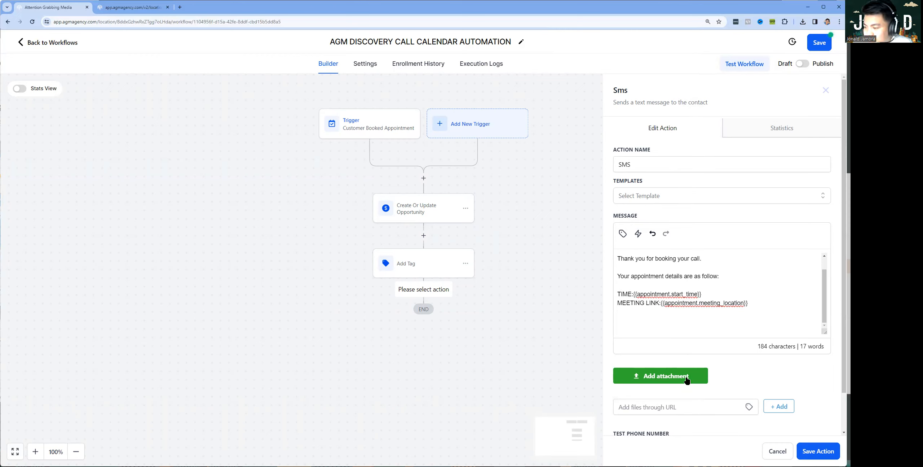
click(822, 452)
click(422, 345)
Add a Send Email action using the Black Friday Webinar 1 template
text(Email)
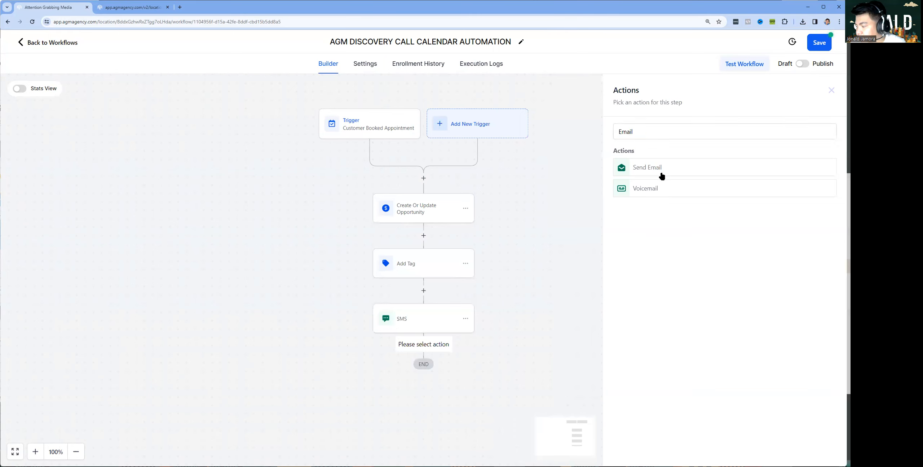
click(662, 168)
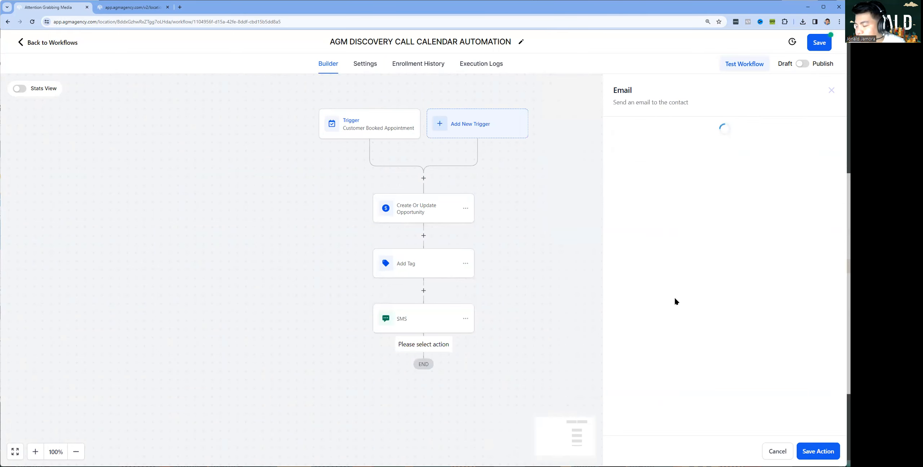
scroll(675, 397, down, 3)
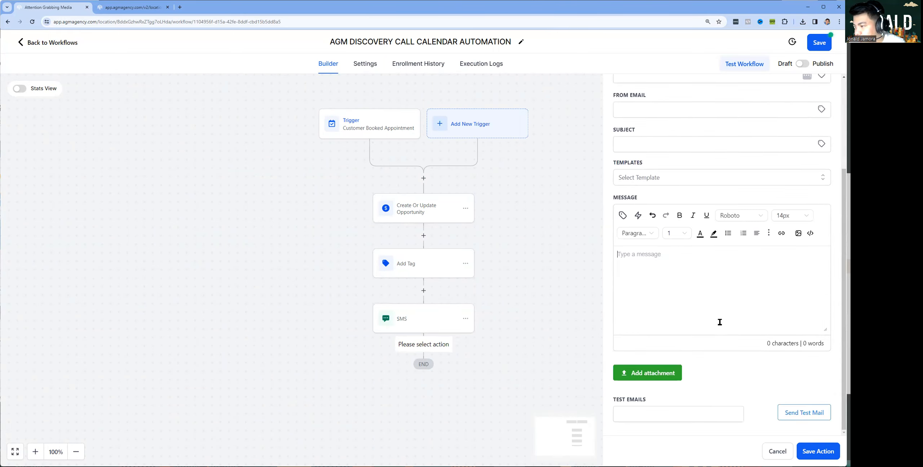
scroll(720, 322, up, 3)
scroll(717, 324, down, 2)
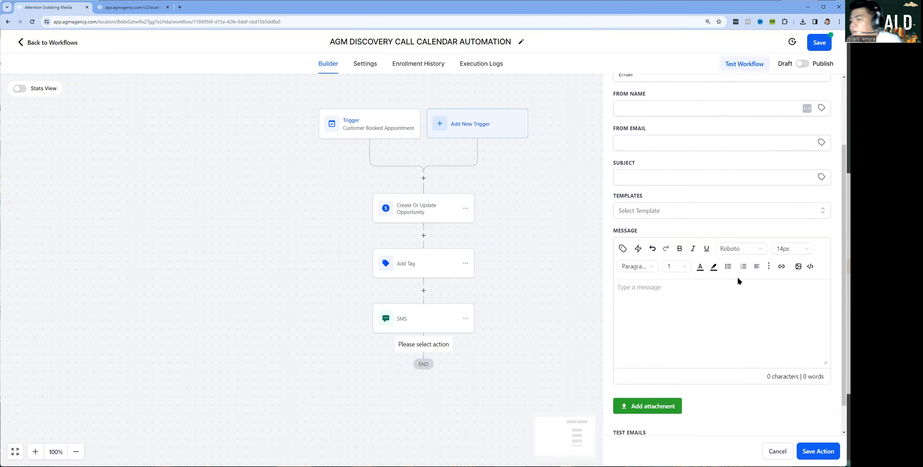
click(758, 209)
scroll(680, 292, down, 10)
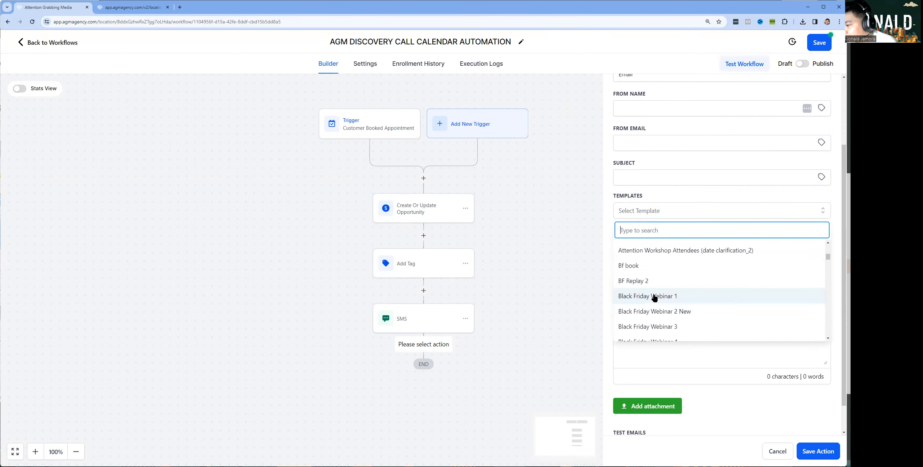
click(654, 296)
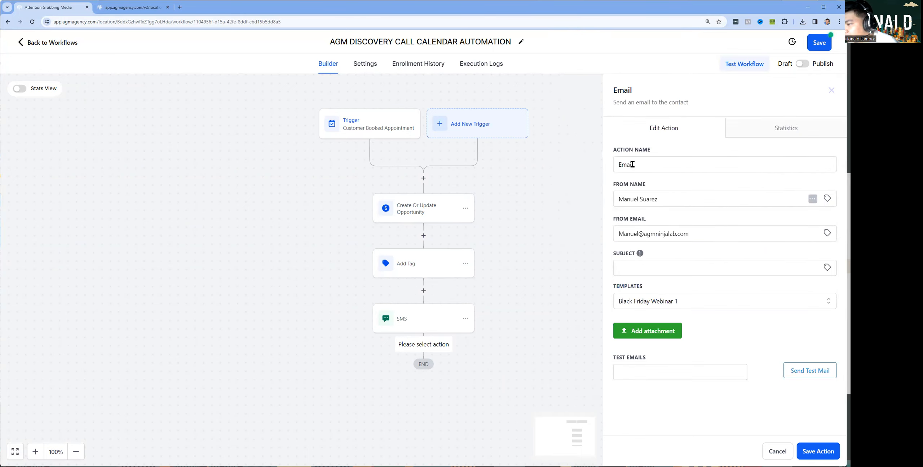
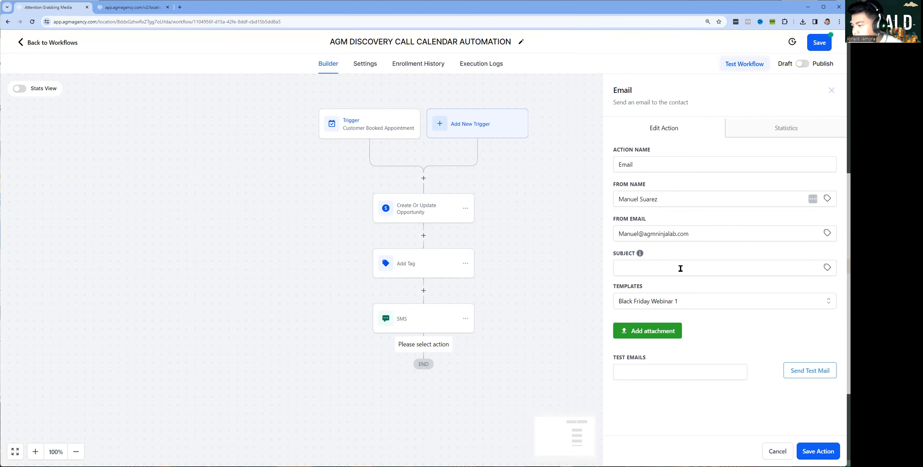
Give the email the 'NEW DISCOVERY CALL ASSIGNED' subject and save the step after the SMS
click(680, 266)
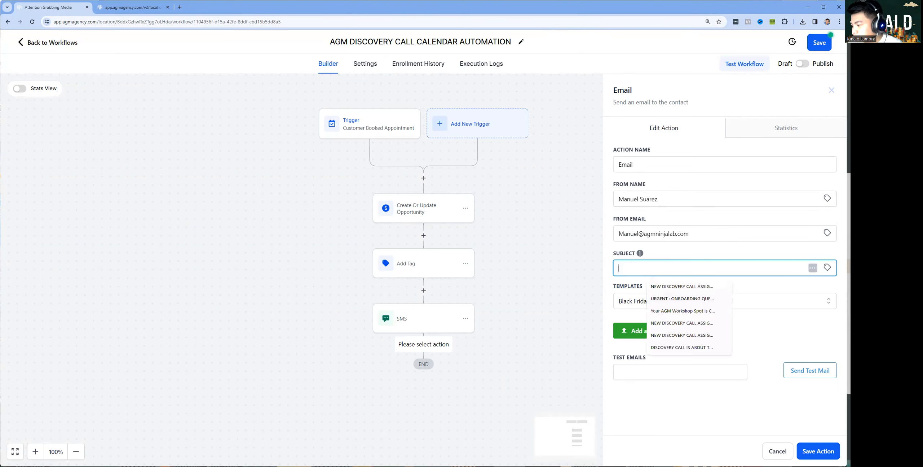
click(682, 286)
click(825, 450)
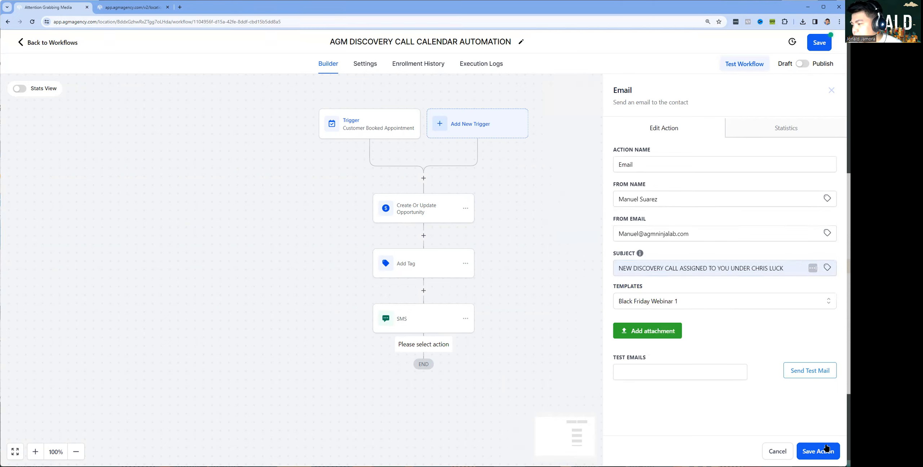
scroll(486, 270, down, 5)
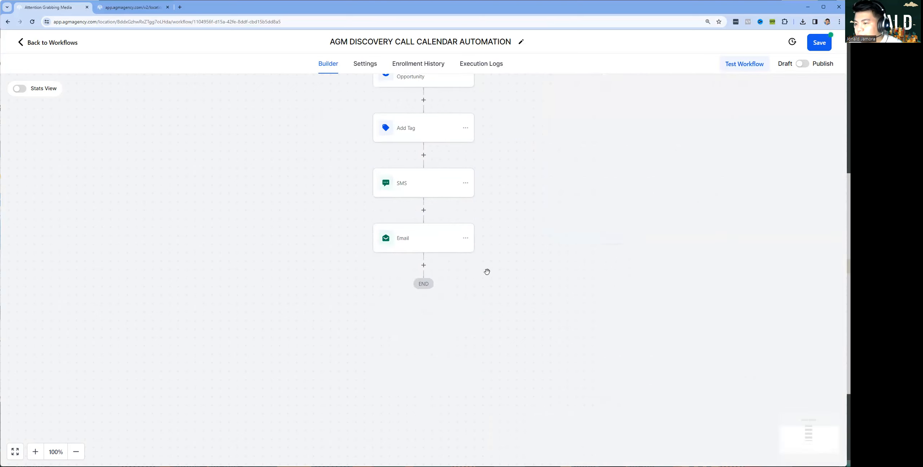
Toggle Publish, save the AGM Discovery Call Calendar Automation workflow, and go back to Workflows
scroll(626, 225, up, 3)
scroll(616, 238, up, 2)
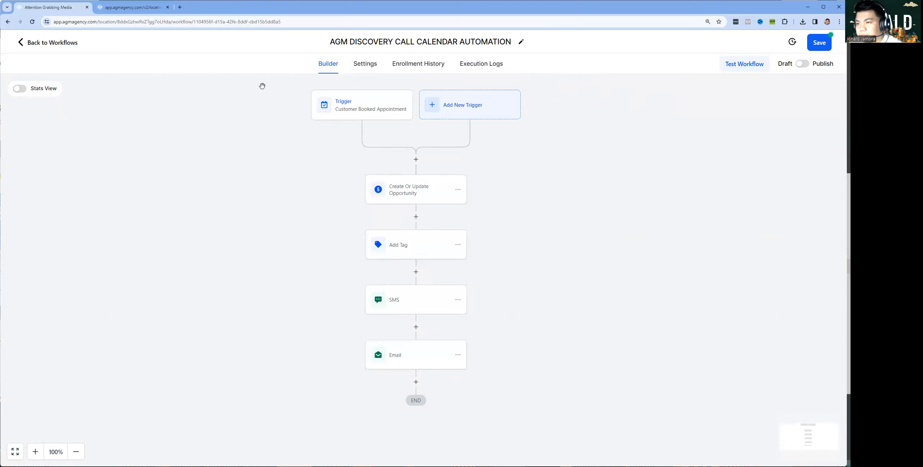
click(803, 65)
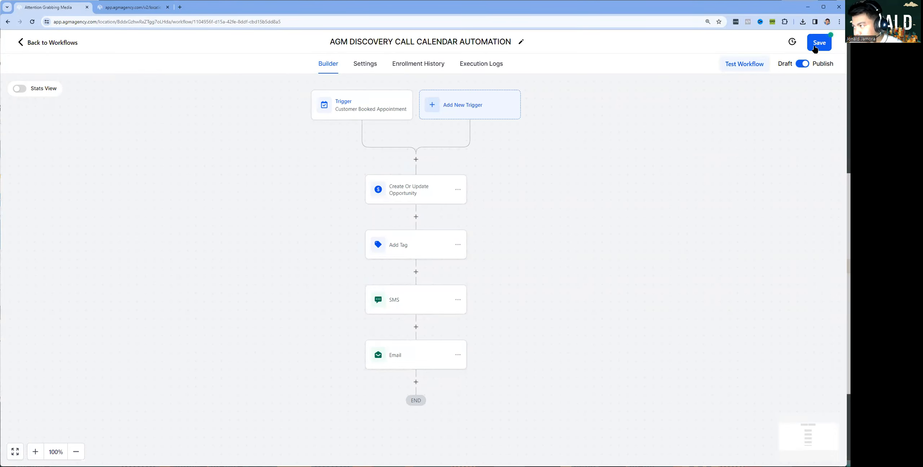
click(802, 64)
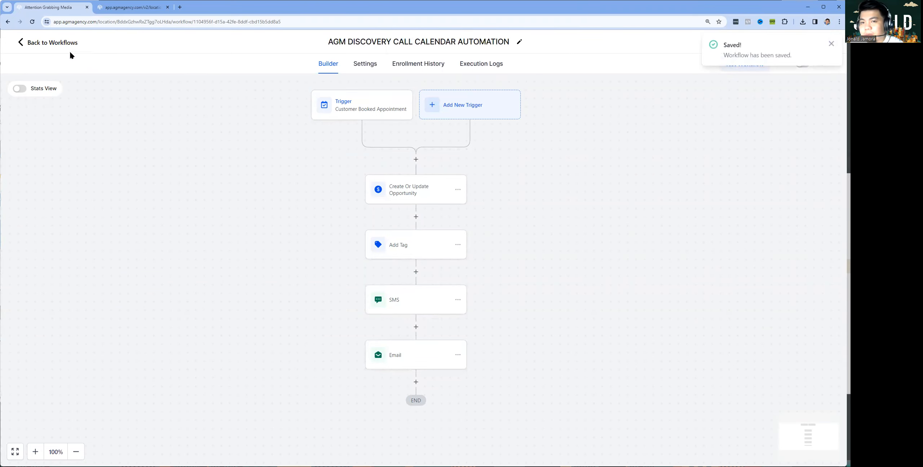
click(54, 43)
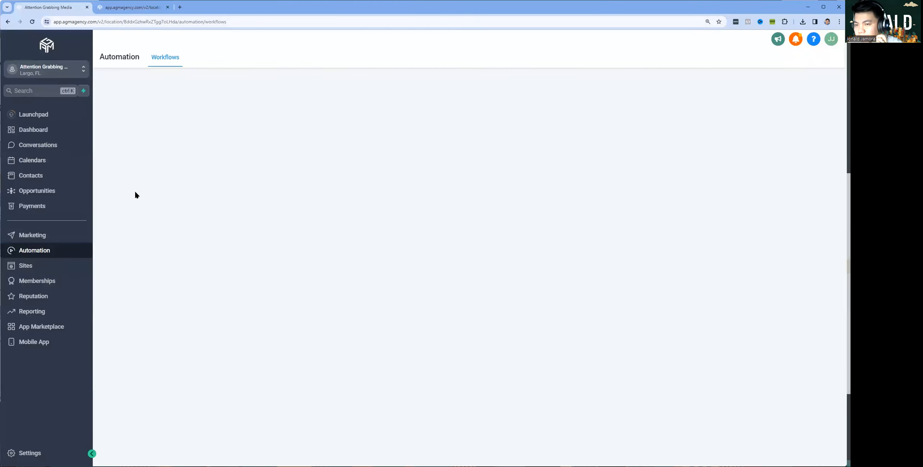
Go through Opportunities to Automation and open the top workflow from the Recent view
click(35, 194)
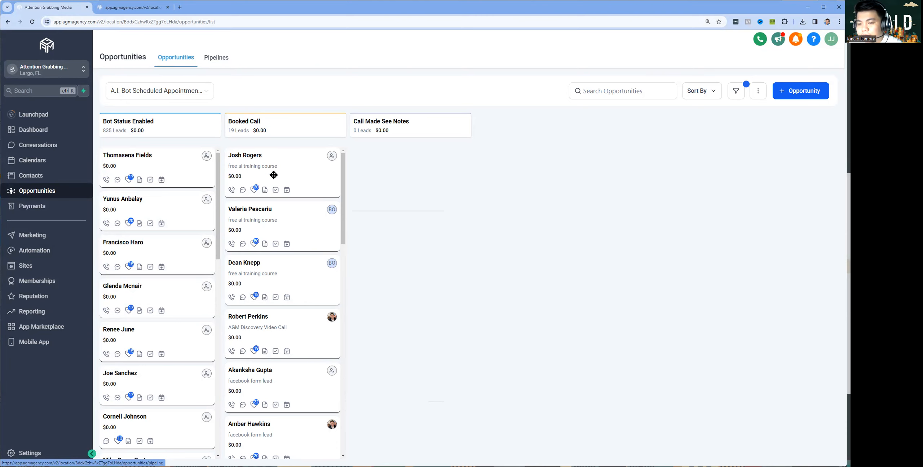
scroll(217, 186, down, 5)
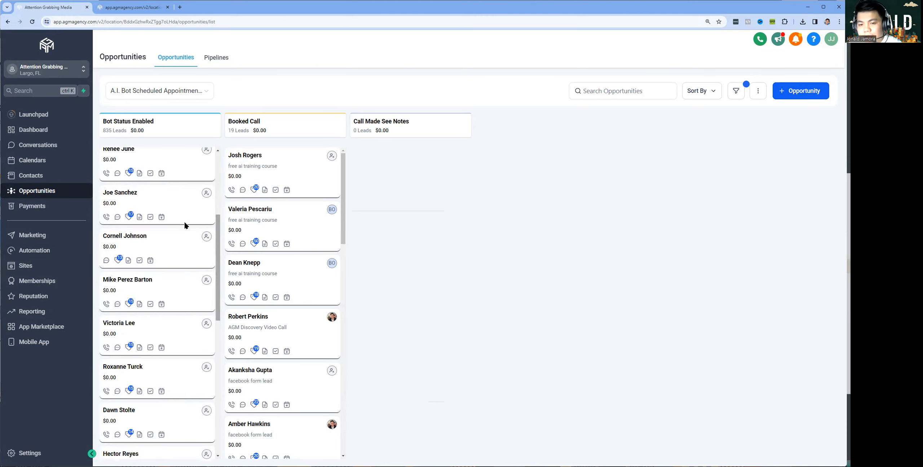
click(30, 255)
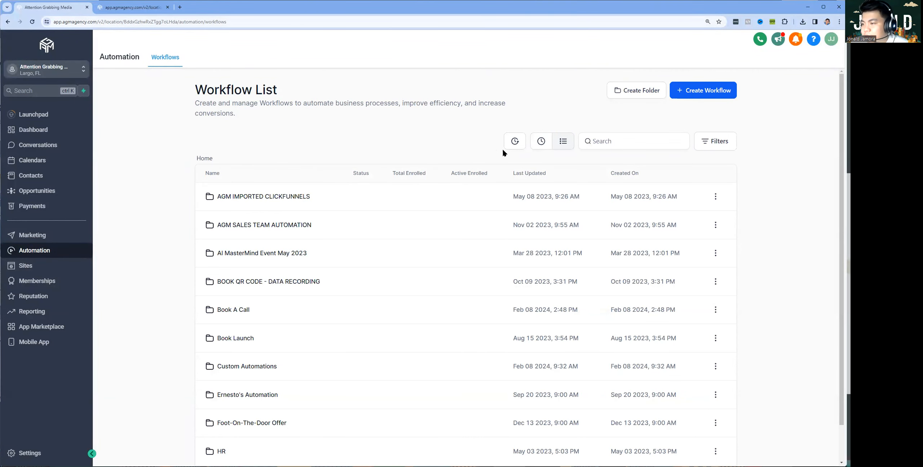
click(541, 141)
click(317, 207)
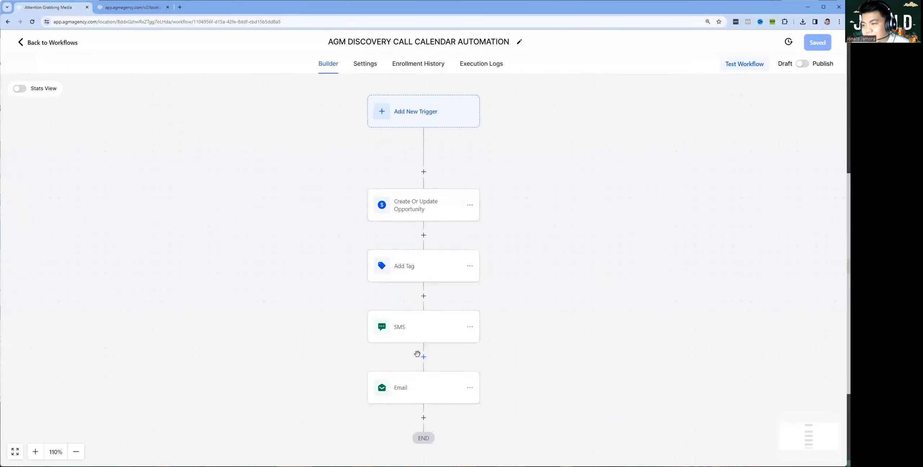
Pan down to the Email node and start a new step below it
drag(557, 408, 533, 231)
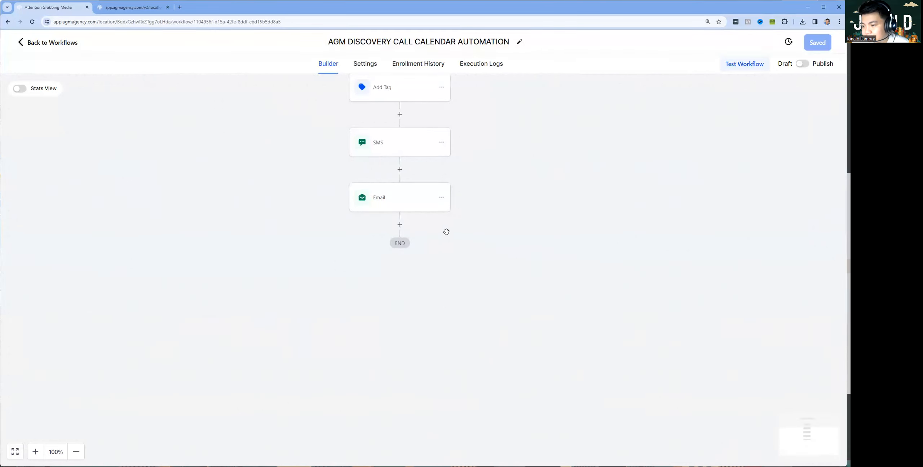
drag(476, 227, 462, 363)
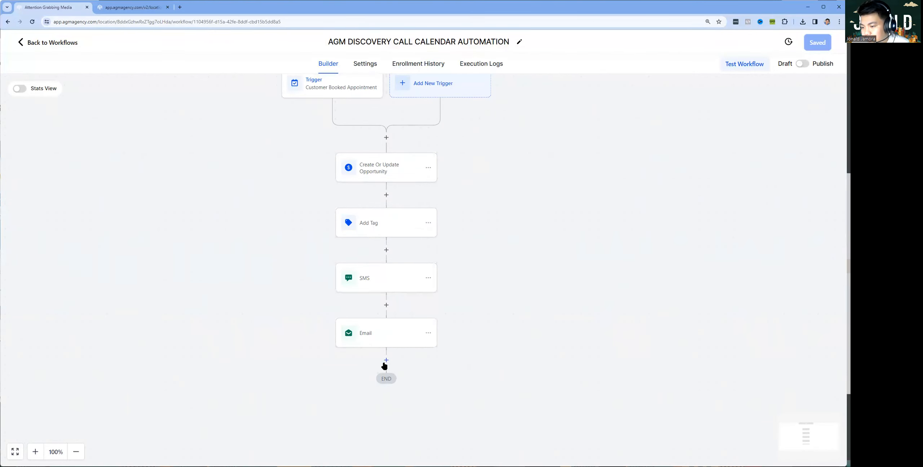
click(387, 360)
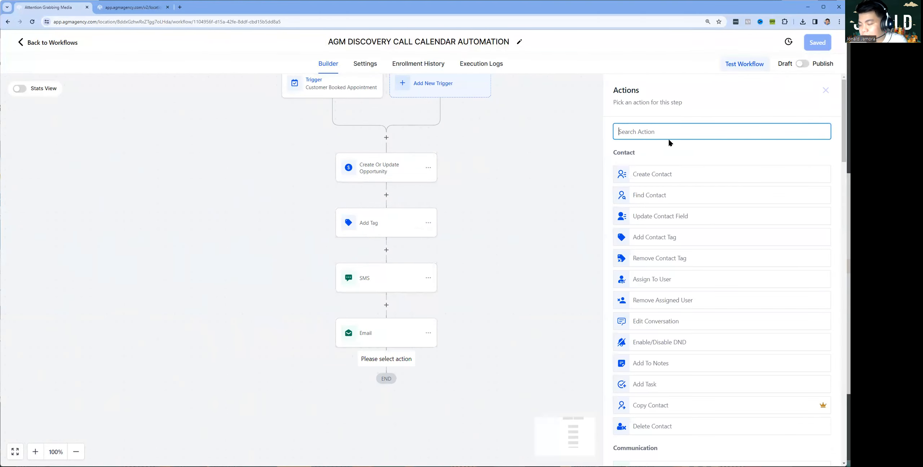
Draft an Internal Notification of type SMS sent to a custom phone number
text(inter)
click(648, 166)
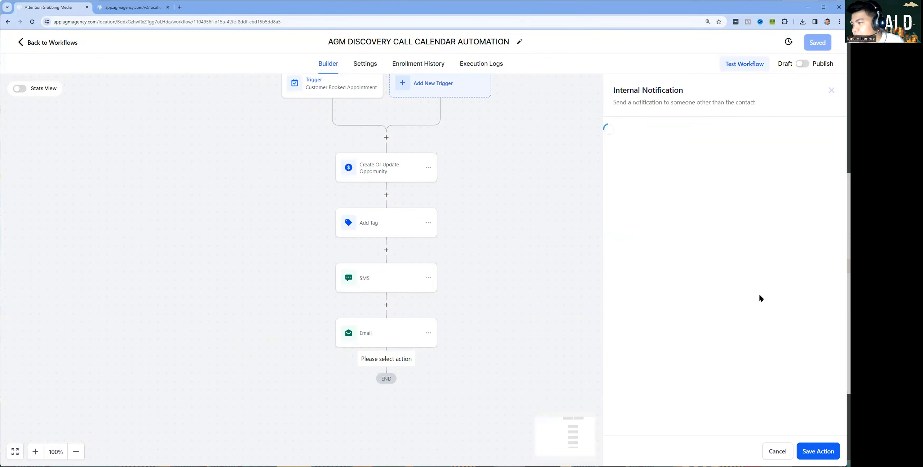
click(653, 185)
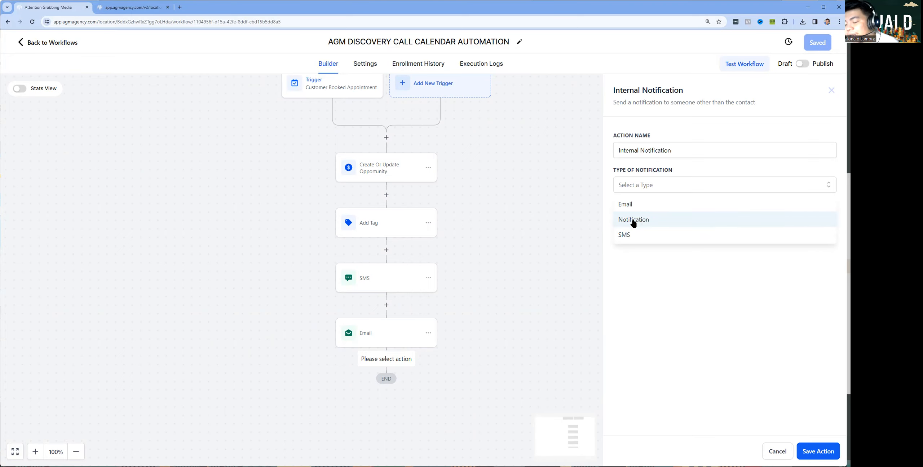
click(641, 236)
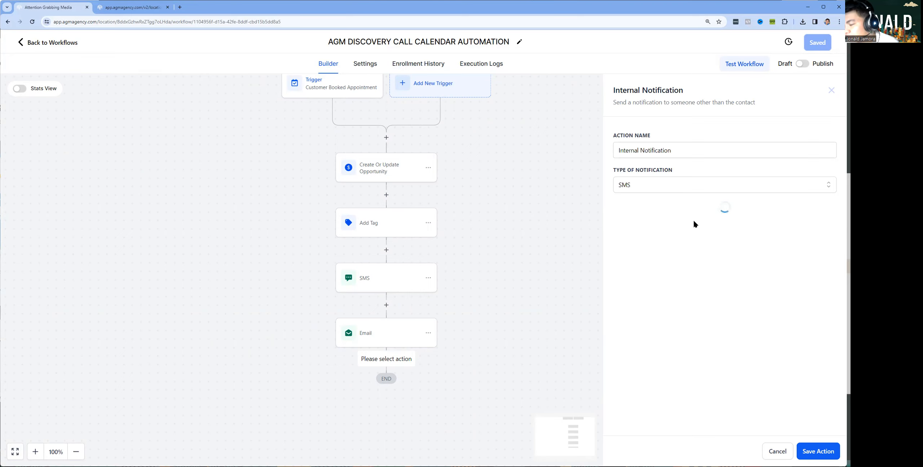
click(651, 221)
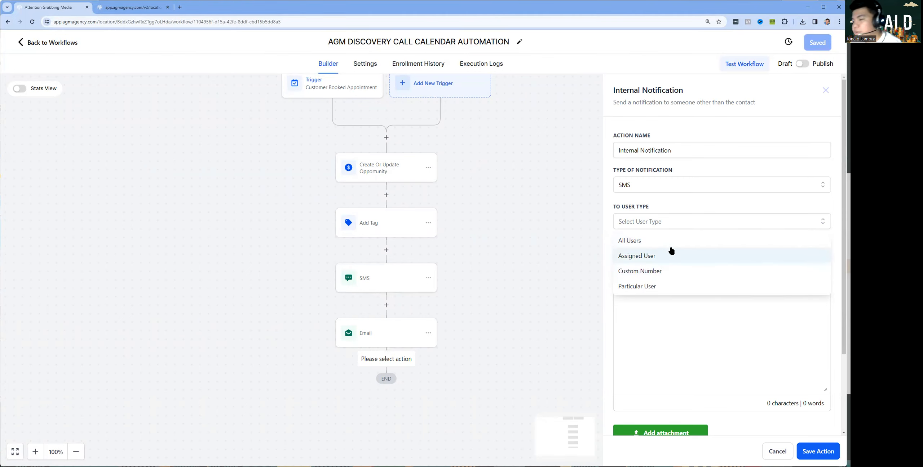
click(671, 270)
click(673, 259)
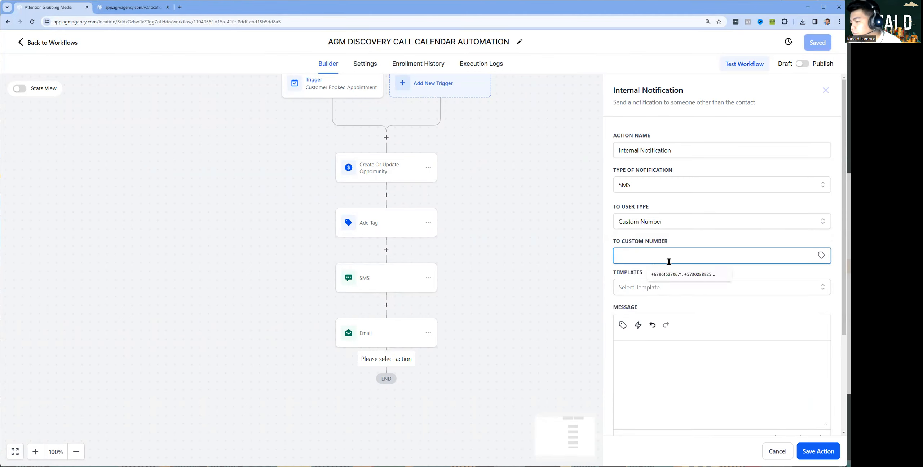
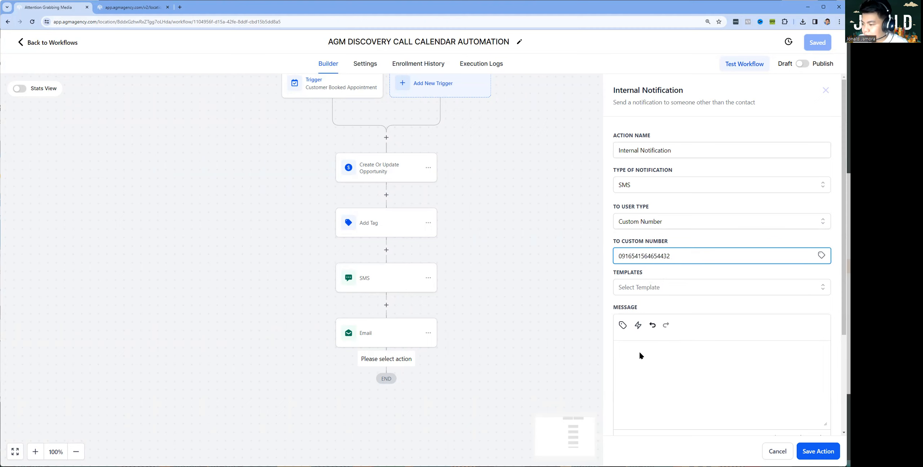
Type several placeholder lines into the notification message, then clear them all
click(639, 390)
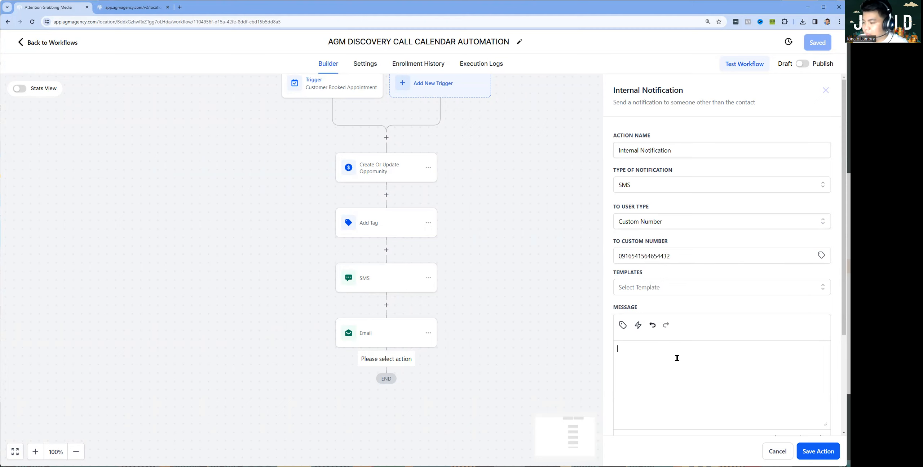
text(hashdasjkdha)
key(Return)
text(sdasjdask)
key(Return)
text(sdhkjashdjkas)
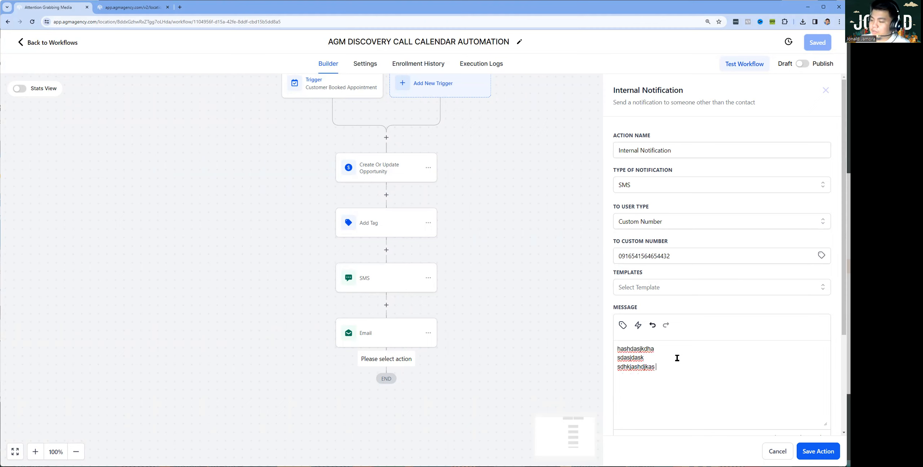
key(Return)
text(sdjkashdjkas)
key(ctrl+a)
key(BackSpace)
Browse the merge-field list without inserting anything, then cancel the notification
click(623, 324)
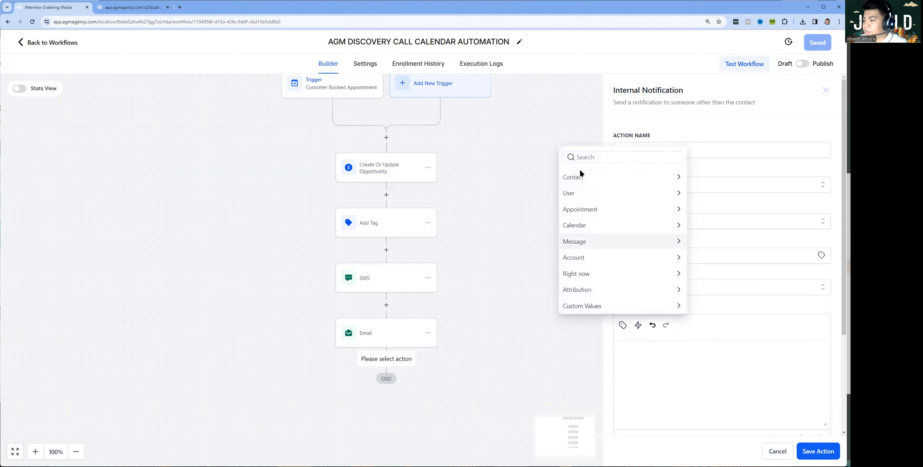
click(585, 176)
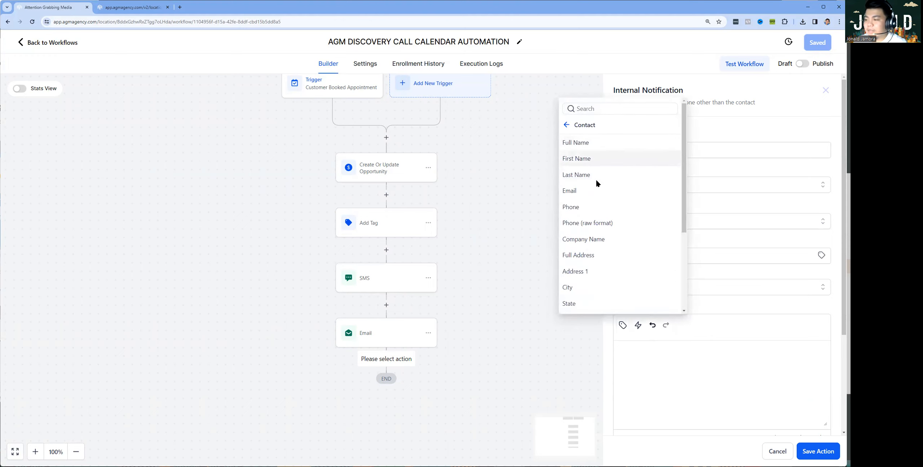
click(566, 124)
click(670, 366)
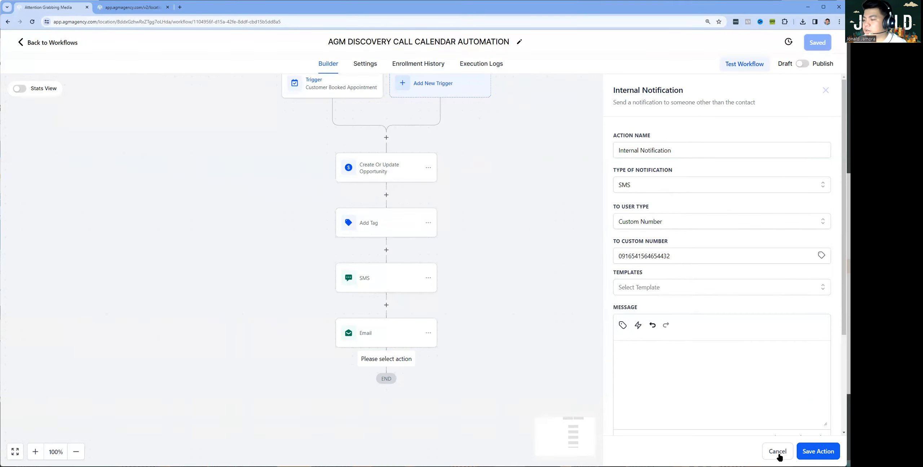
click(778, 451)
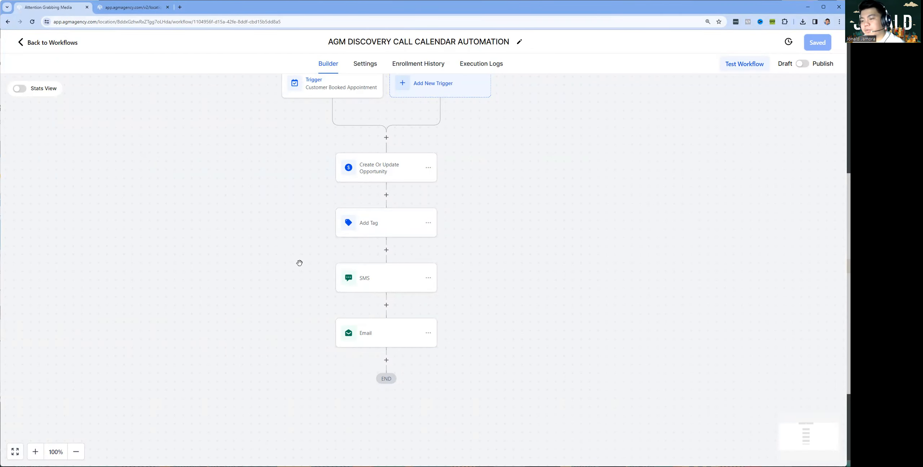
Add a Wait action below the Email step
click(386, 360)
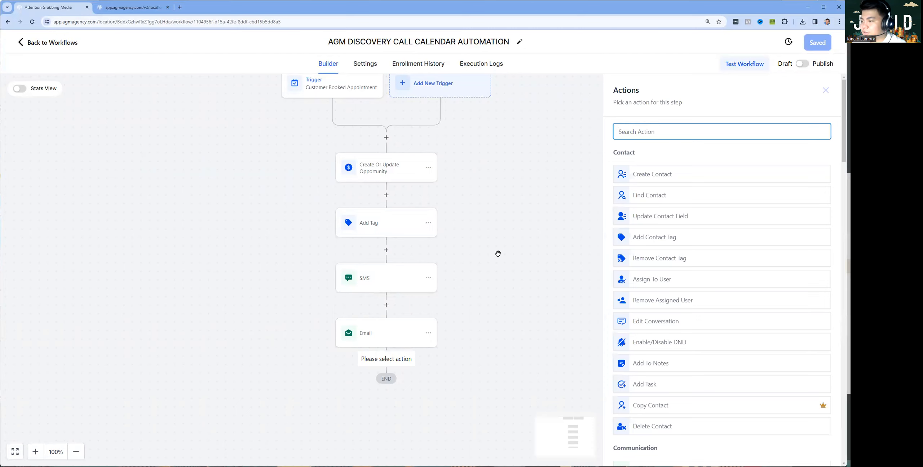
scroll(498, 254, up, 1)
drag(532, 356, 523, 306)
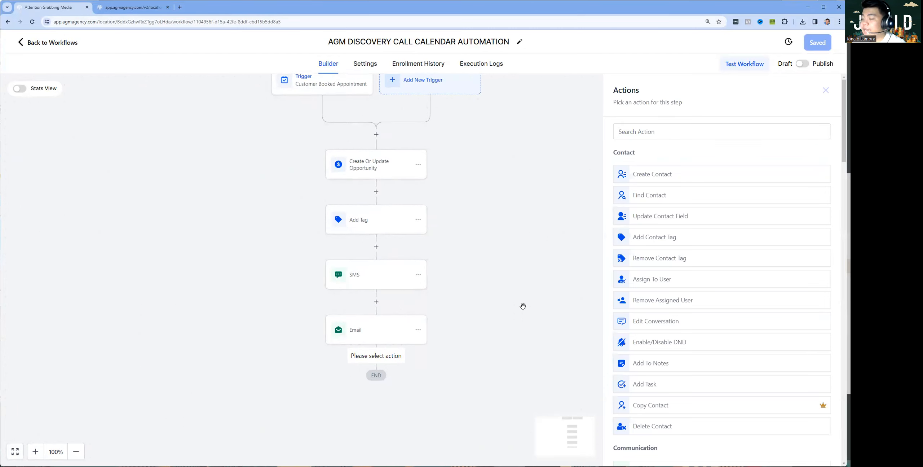
click(663, 134)
text(wait)
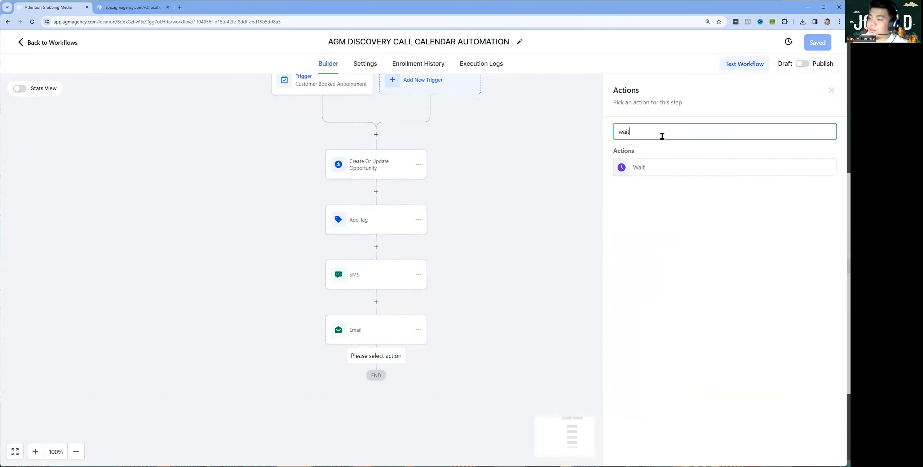
click(675, 167)
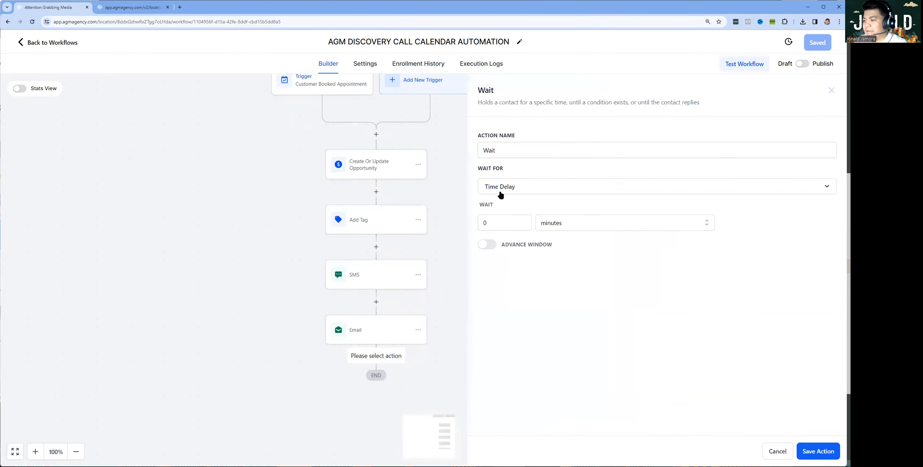
Set the wait to 1 day before the event / appointment time and save it
click(518, 193)
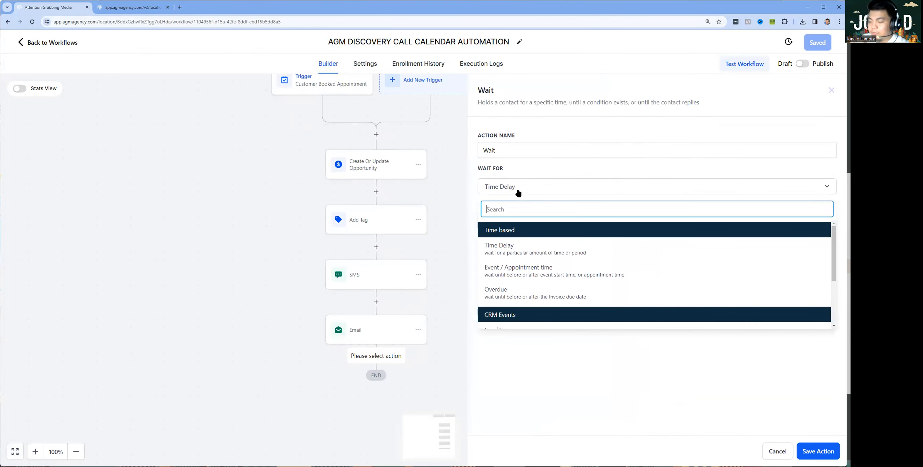
click(515, 276)
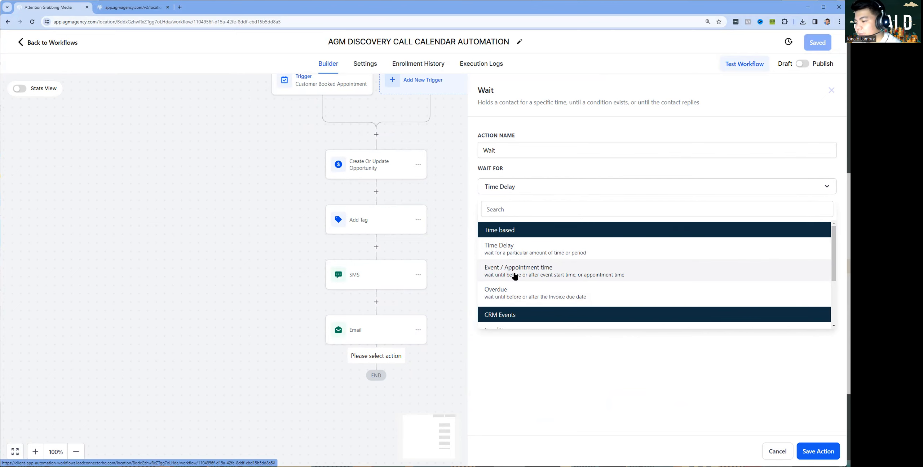
click(515, 276)
click(584, 234)
click(636, 233)
click(736, 279)
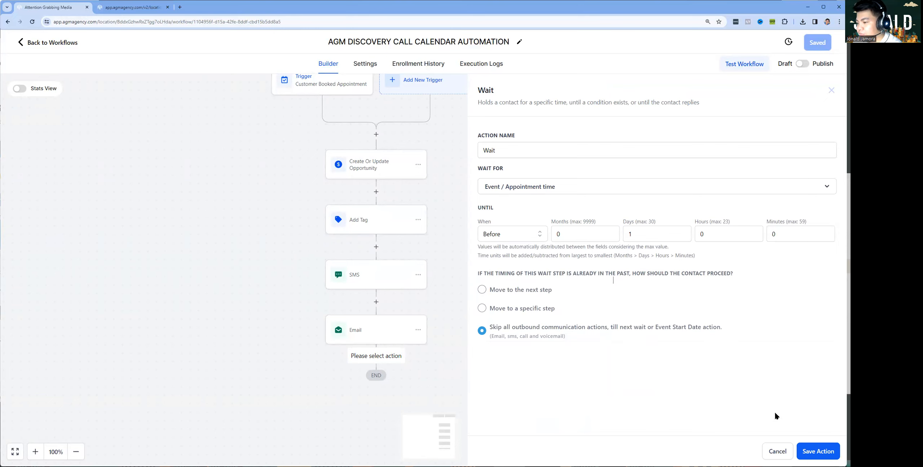
click(805, 450)
Rename the wait step to 'Wait 1 day before' and save
drag(430, 398, 445, 297)
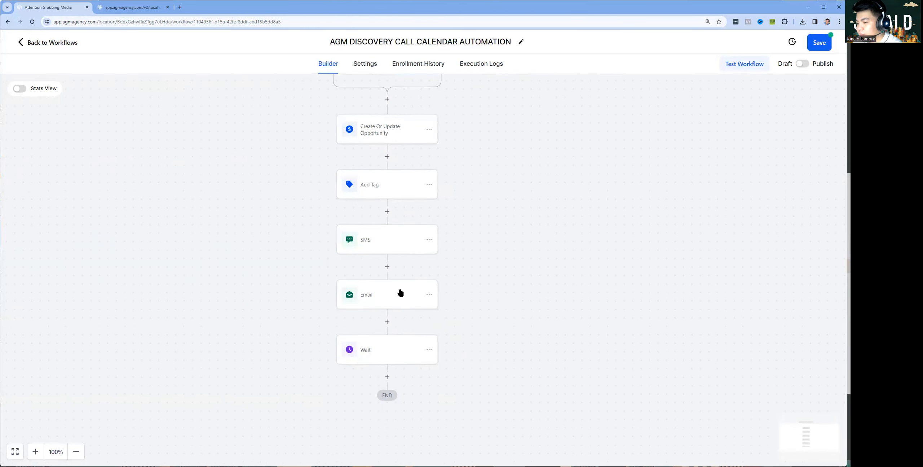
click(400, 293)
click(521, 155)
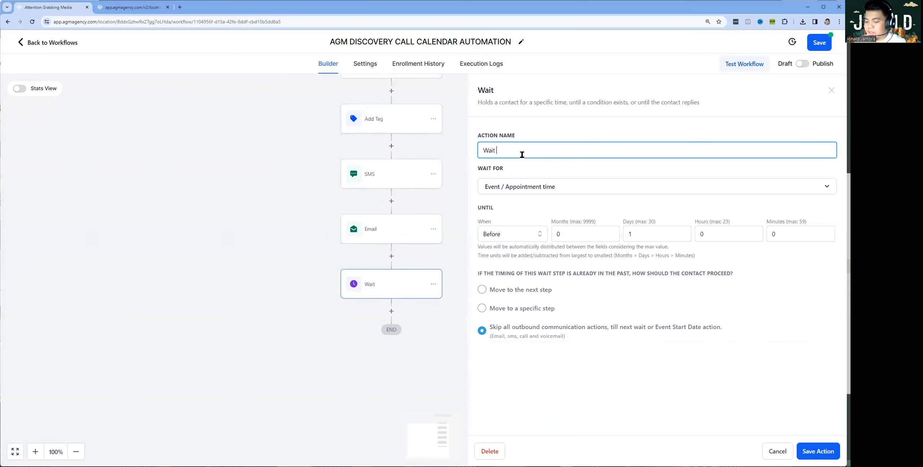
text(1 day before)
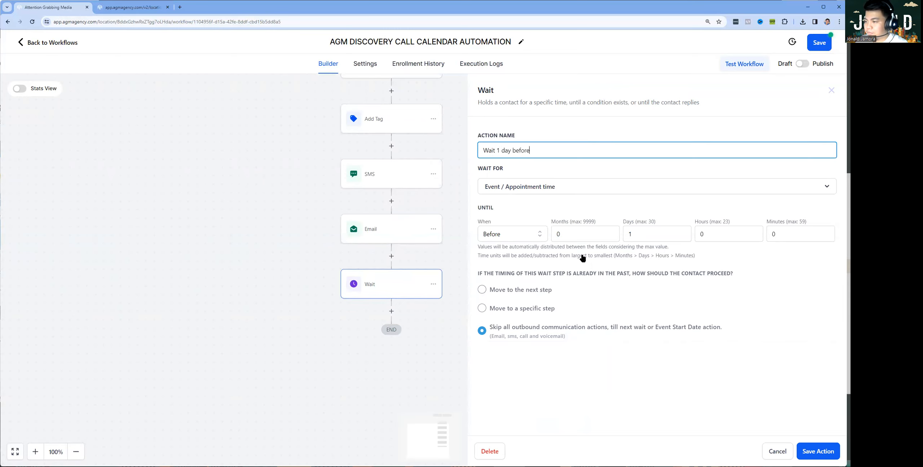
click(810, 455)
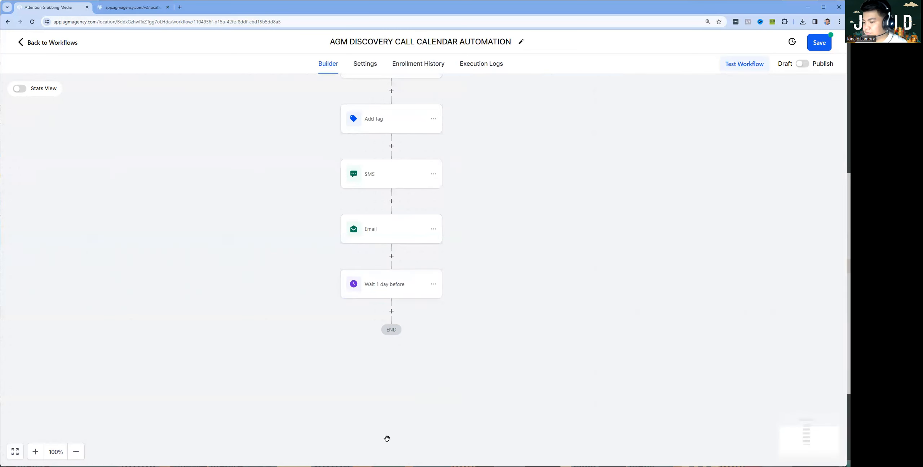
Add a reminder Send Email step using the Marketing Magic template after the wait
click(392, 311)
text(ail)
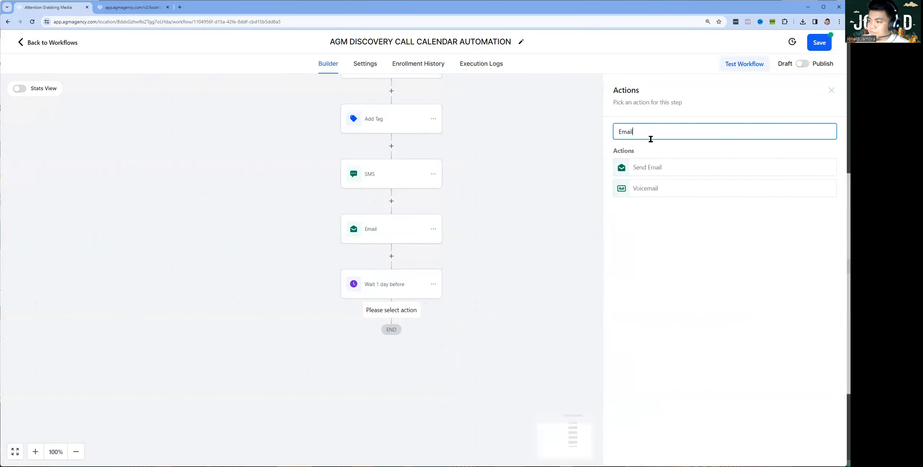
click(652, 167)
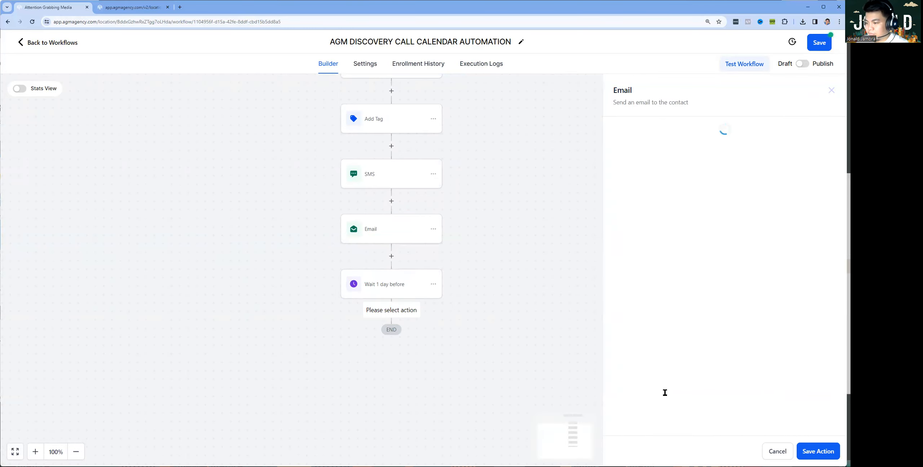
click(667, 301)
click(653, 361)
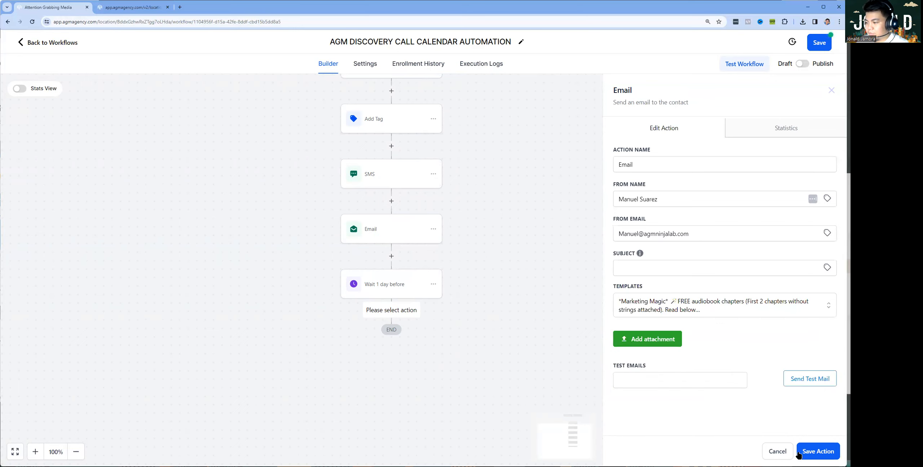
click(810, 453)
Add a Wait until 15 minutes before the appointment time after the reminder email
scroll(423, 266, down, 2)
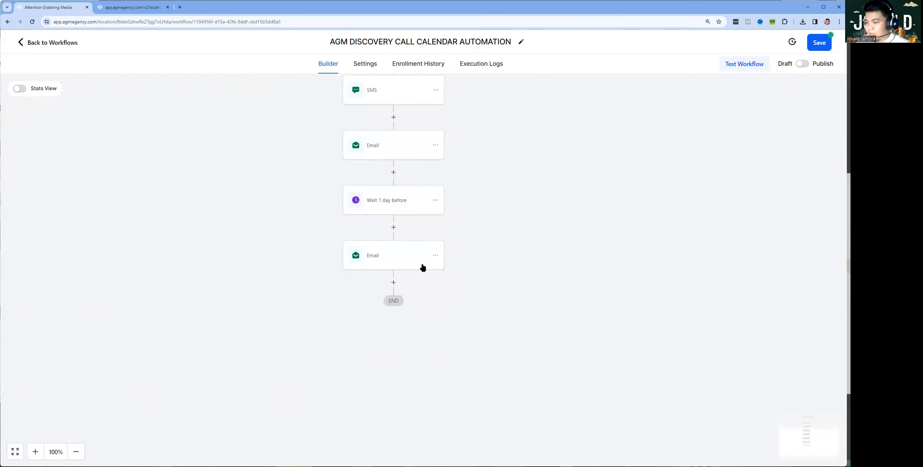
click(394, 282)
text(wa)
click(675, 164)
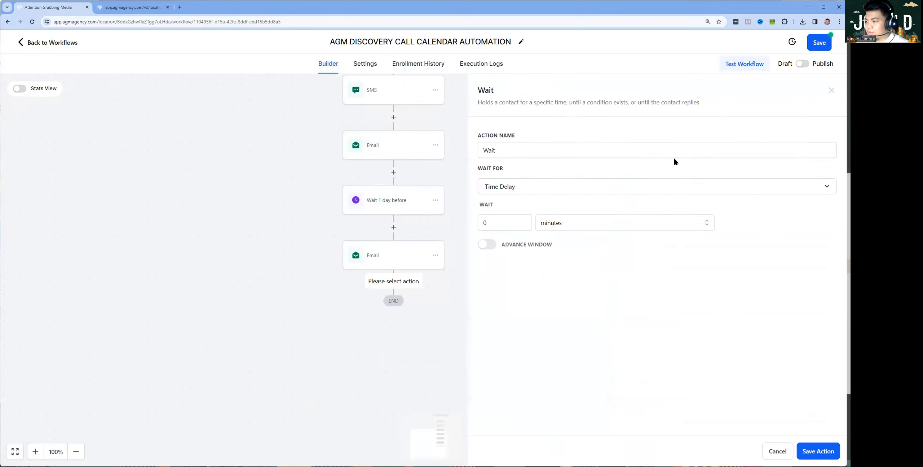
double_click(545, 195)
click(522, 189)
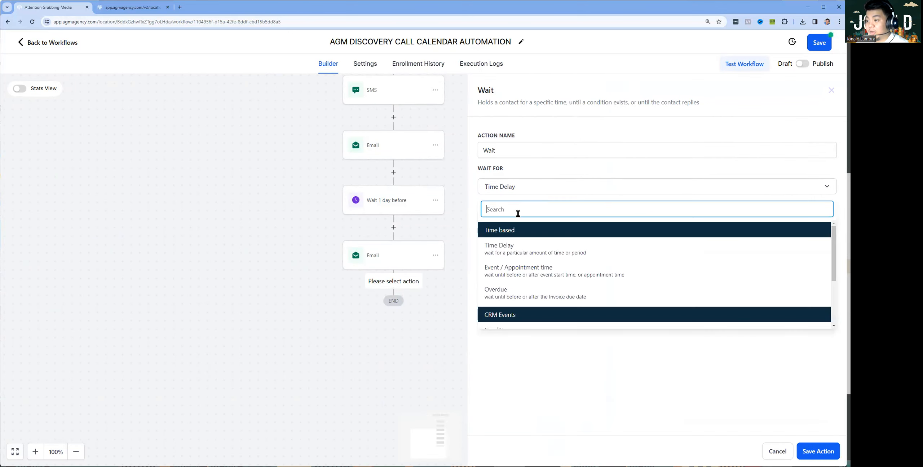
click(507, 270)
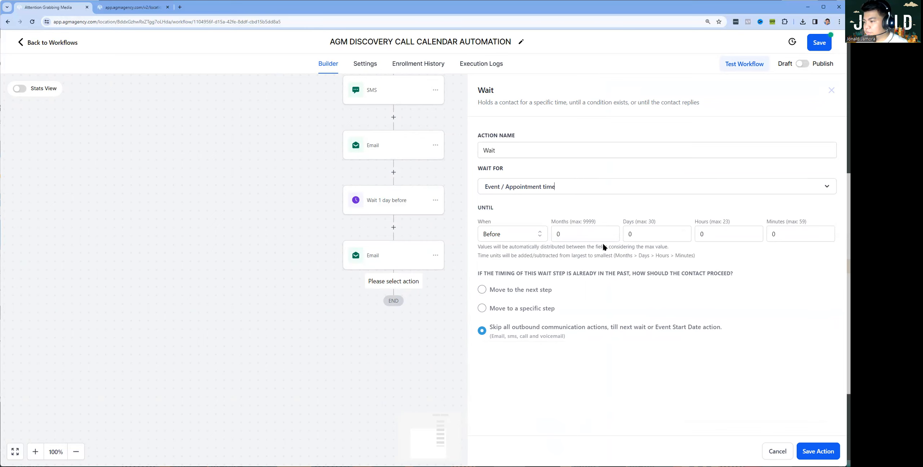
click(799, 237)
key(BackSpace)
text(15)
click(718, 374)
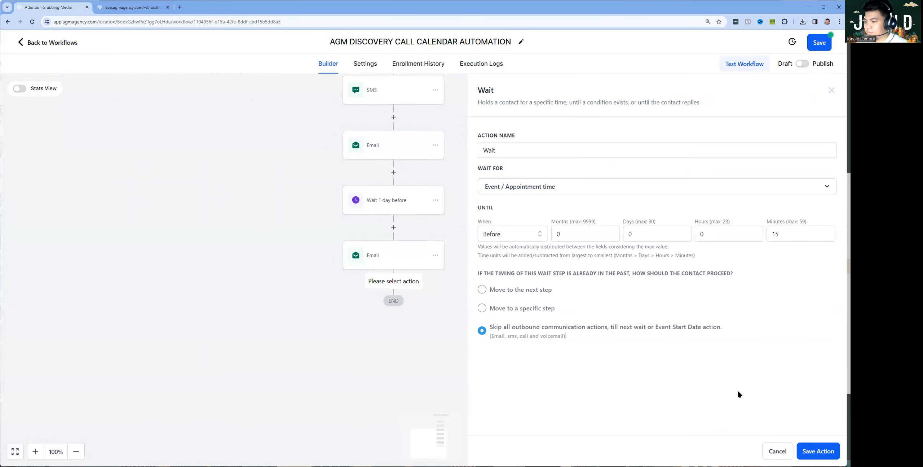
click(813, 451)
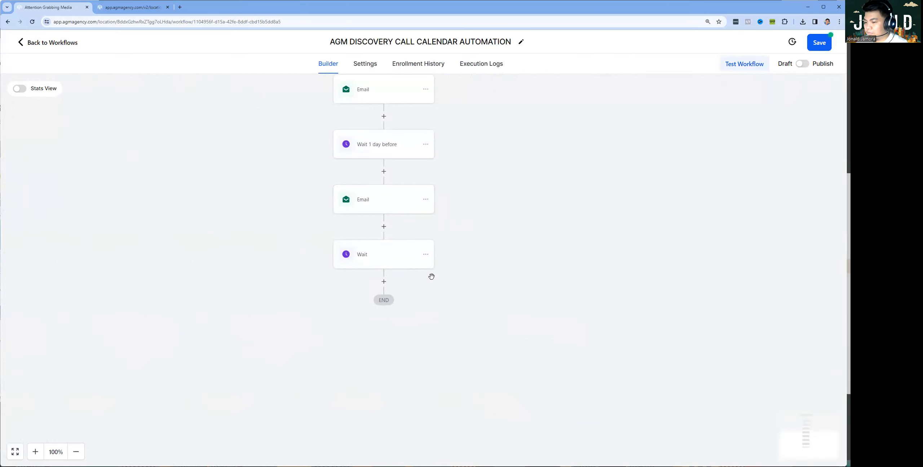
Add a final Send SMS step with the message 'testing'
click(383, 283)
text(sms)
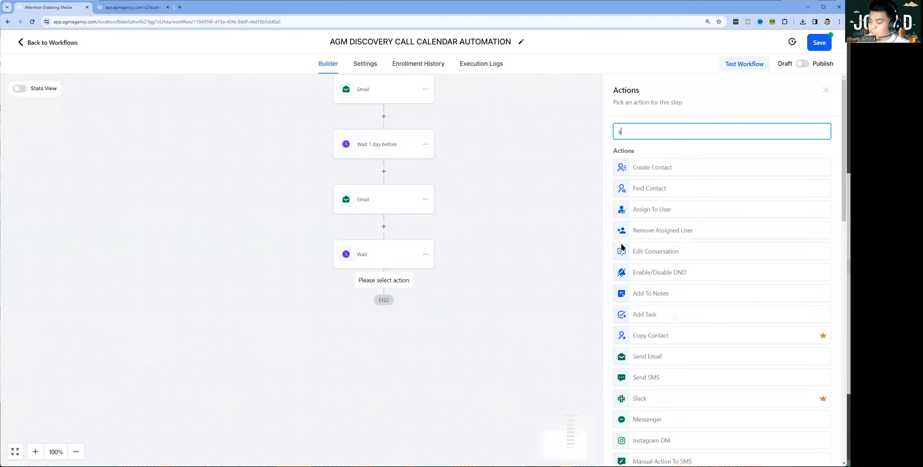
click(663, 173)
click(709, 294)
text(testing)
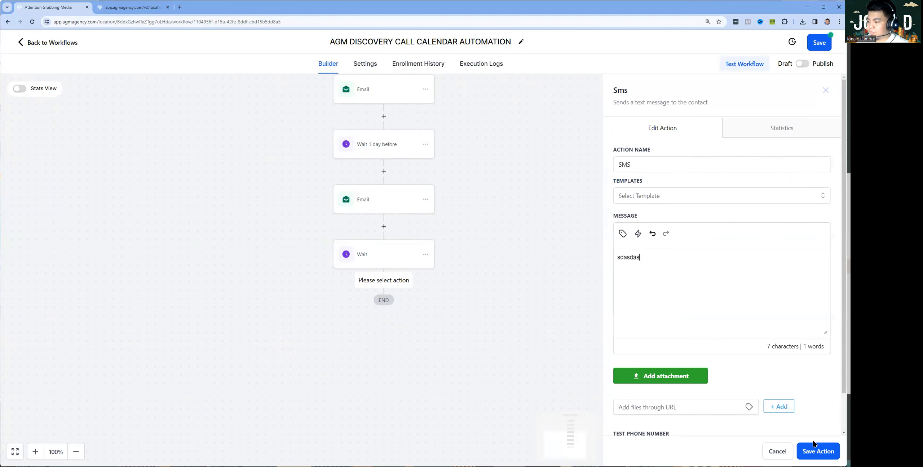
click(817, 451)
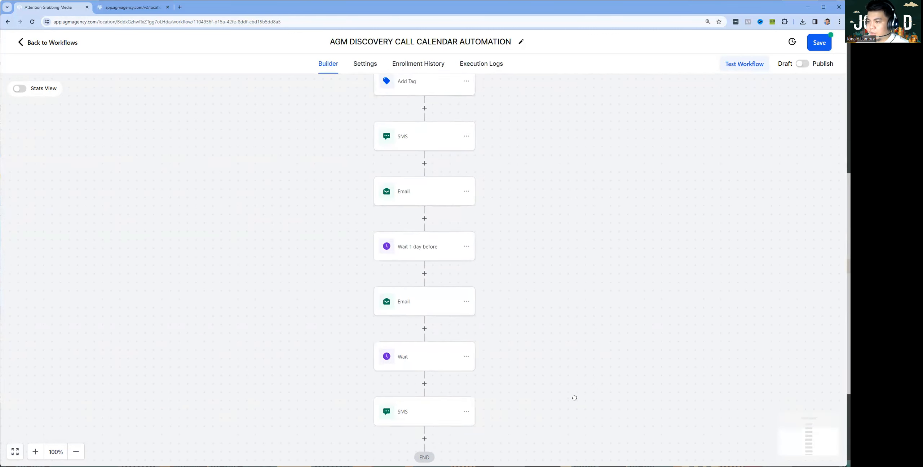
Insert an Internal Notification action right after the first Email step
scroll(361, 93, up, 4)
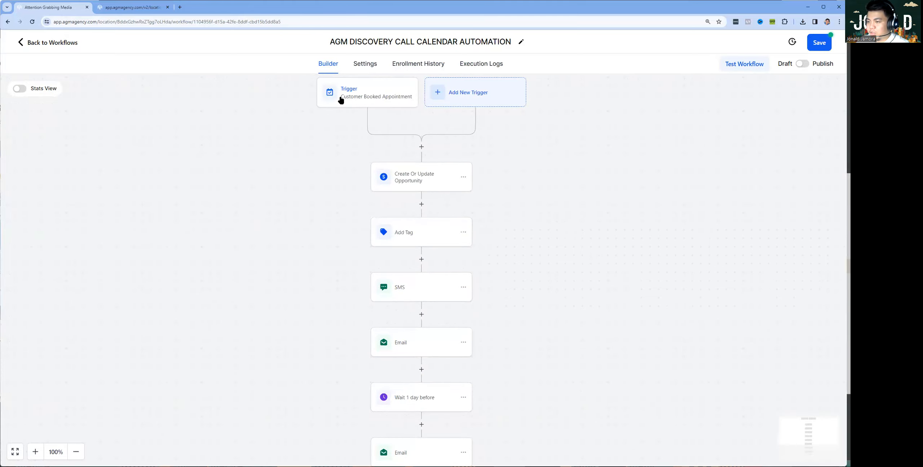
drag(321, 184, 297, 127)
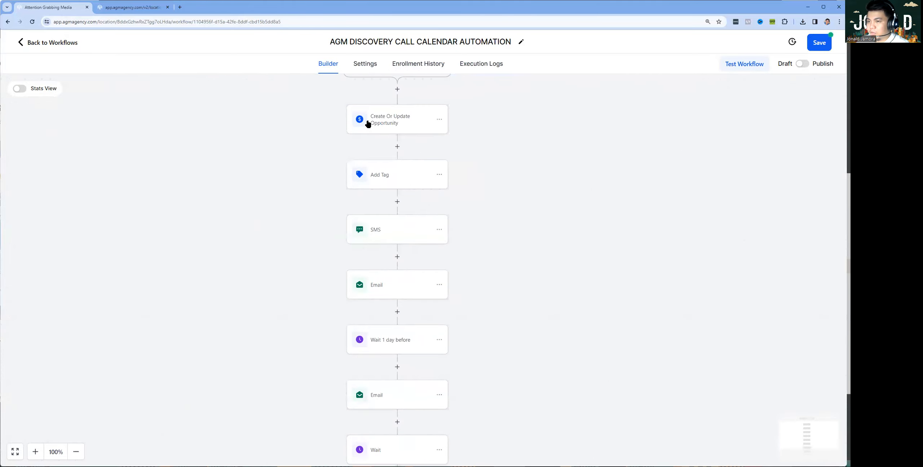
scroll(583, 272, down, 4)
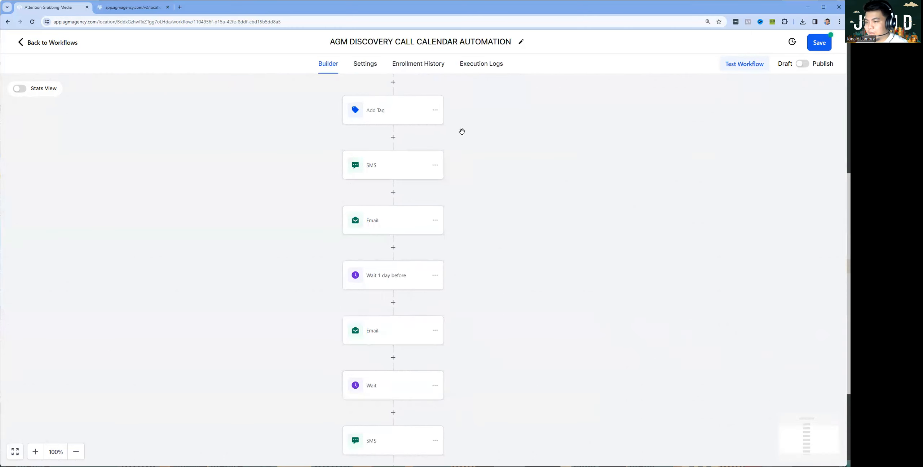
drag(503, 194, 495, 152)
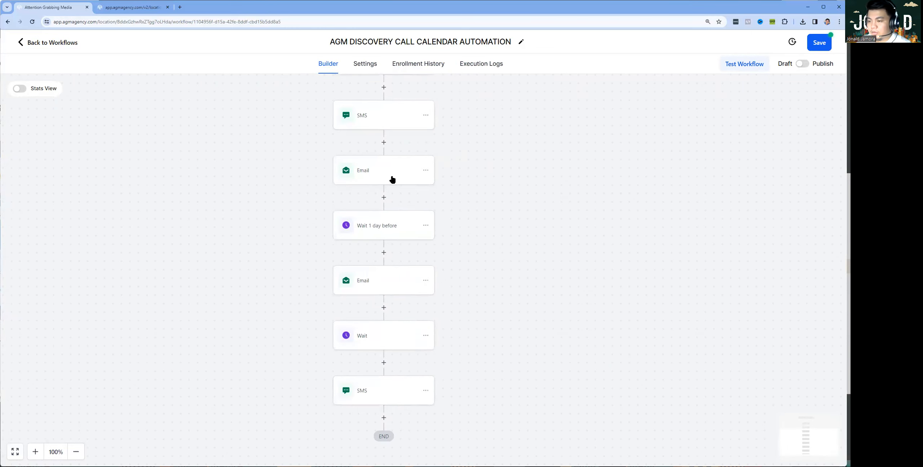
drag(480, 244, 481, 111)
scroll(481, 111, down, 1)
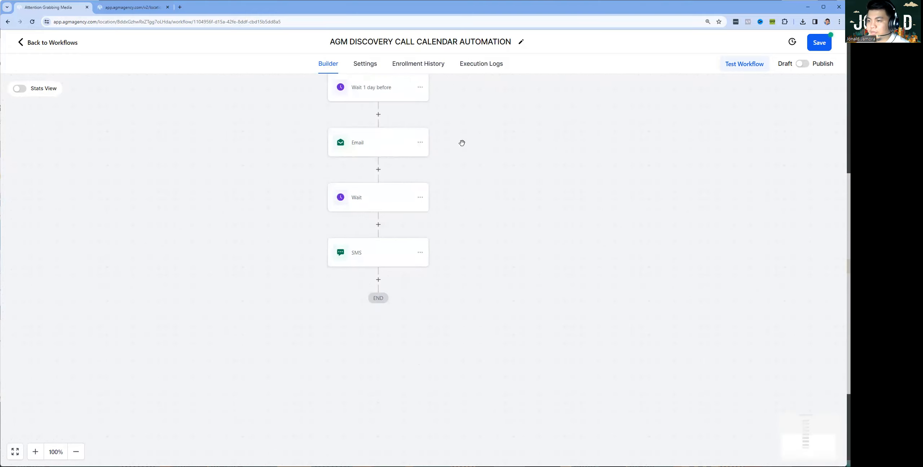
scroll(461, 142, up, 3)
click(376, 183)
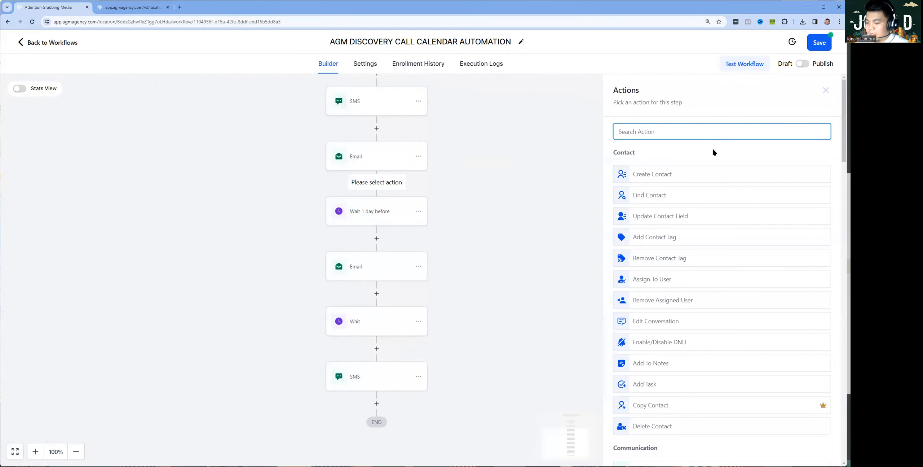
text(inter)
click(686, 169)
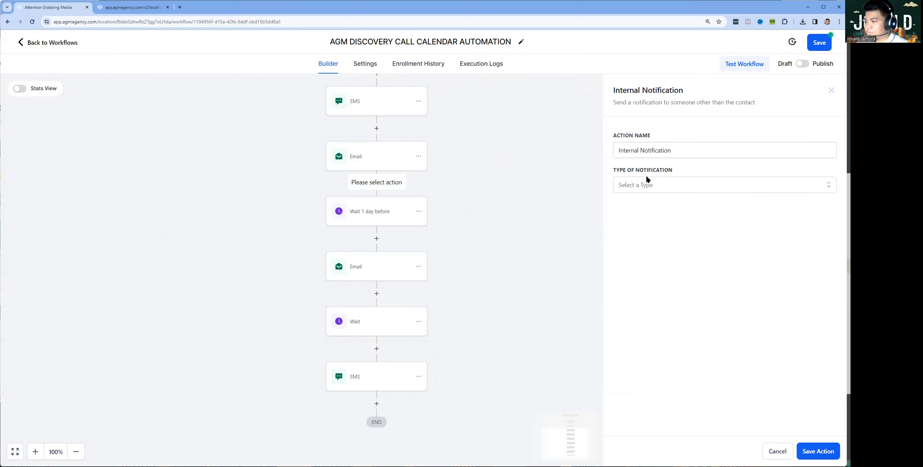
Make the notification an SMS to All Users with message 'dasdas' and save it
click(649, 182)
click(634, 238)
click(648, 220)
click(633, 246)
click(654, 337)
text(dasdas)
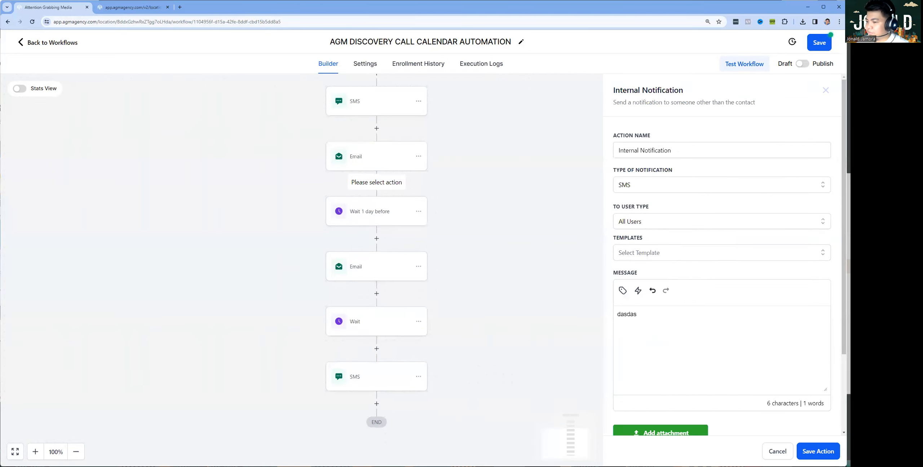
click(818, 451)
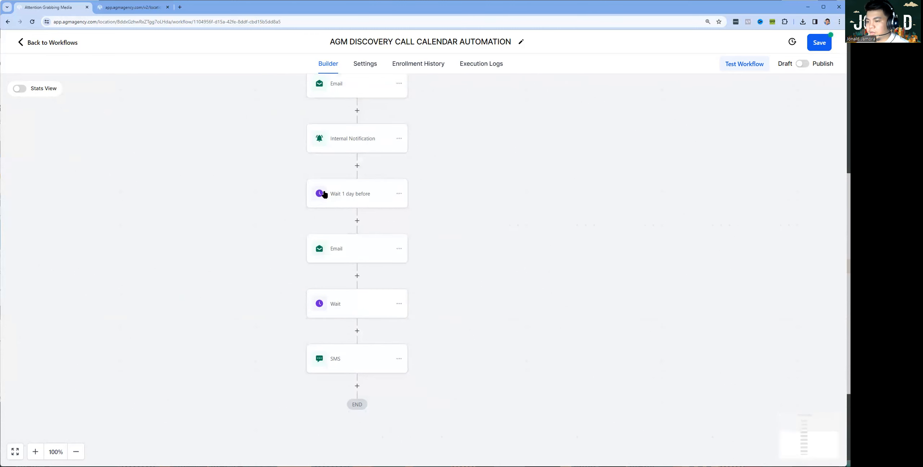
Review the Wait 1 day before, final Wait and SMS steps, then save and return to Workflows
click(346, 194)
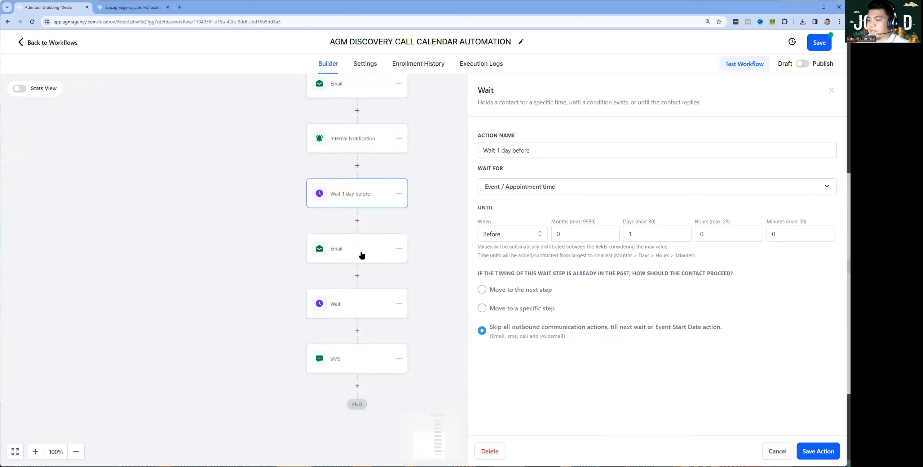
click(777, 451)
drag(489, 260, 479, 235)
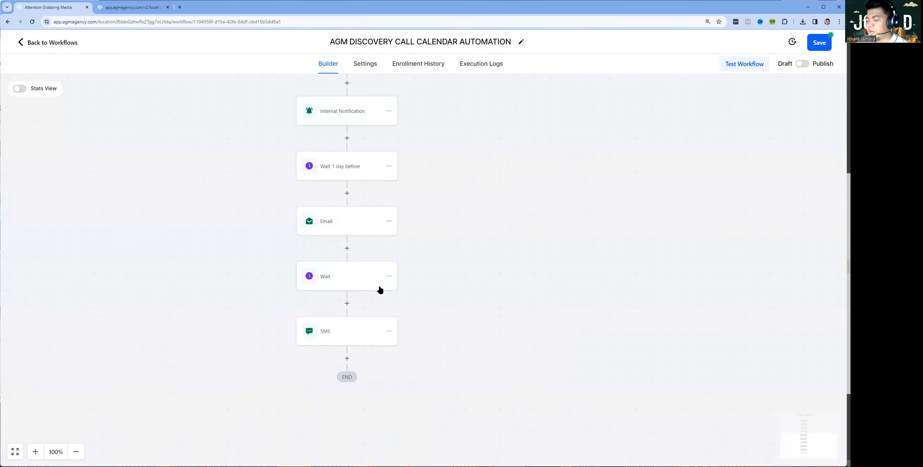
scroll(430, 285, down, 2)
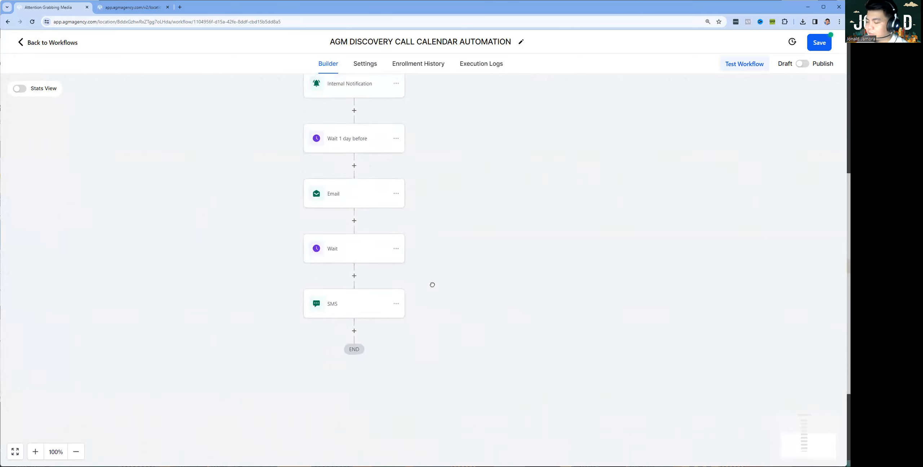
click(350, 192)
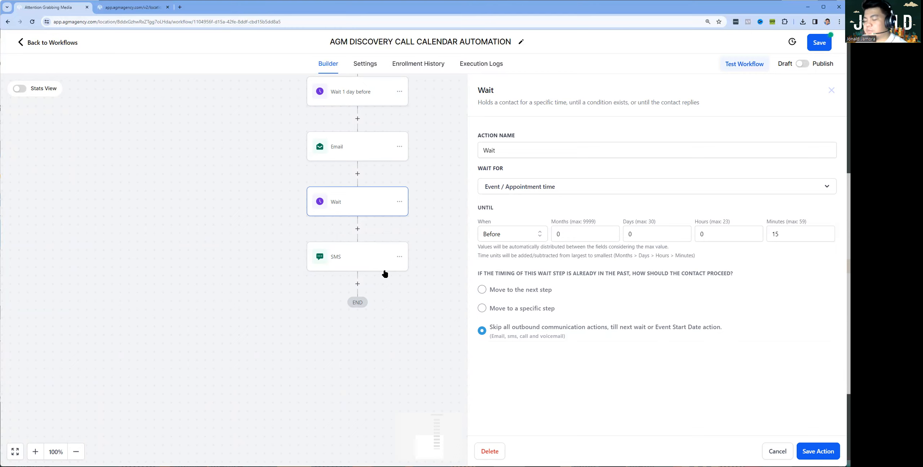
click(776, 450)
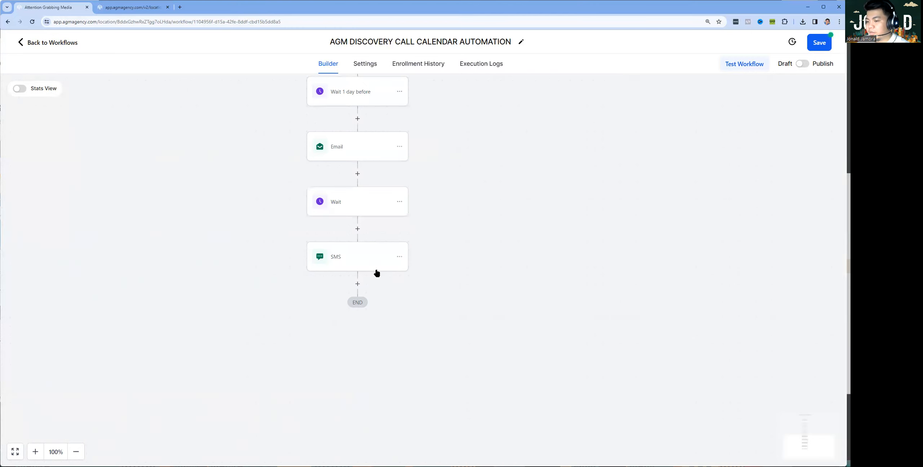
click(360, 256)
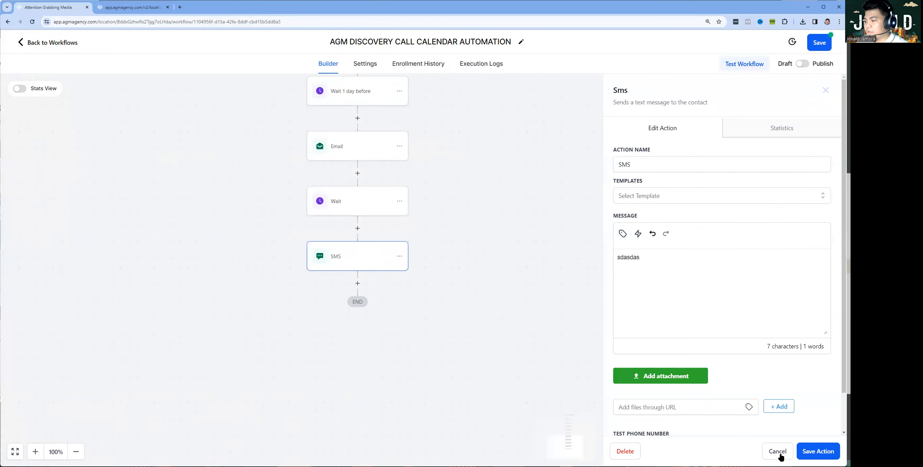
click(779, 453)
click(818, 43)
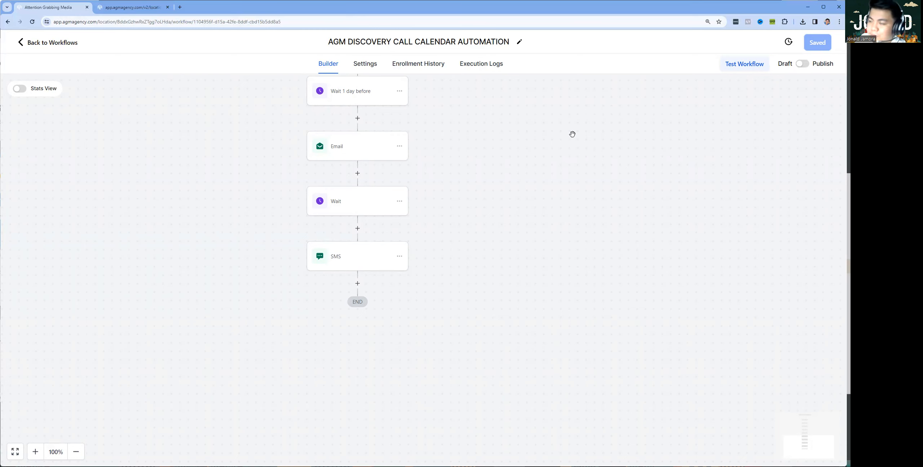
click(47, 42)
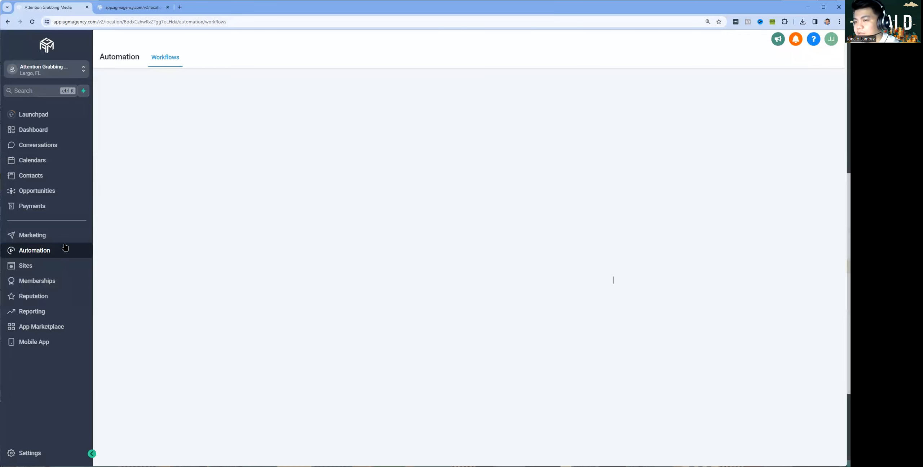